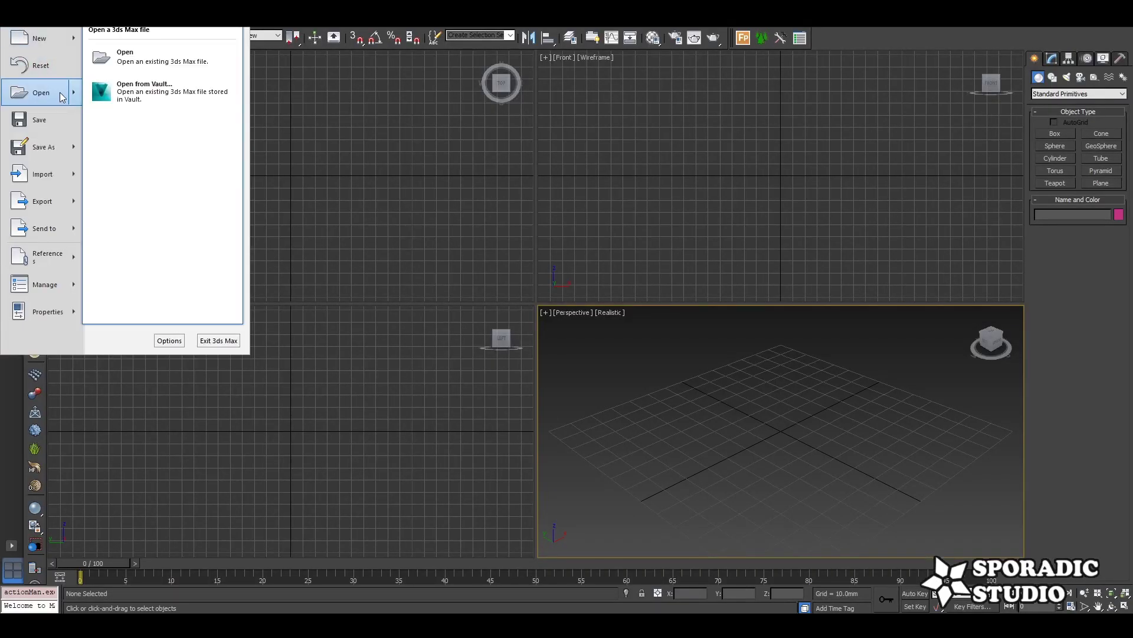
Open the 'Vitra Cité armchair studio' .max scene from Videos > Captures.
left_click(118, 47)
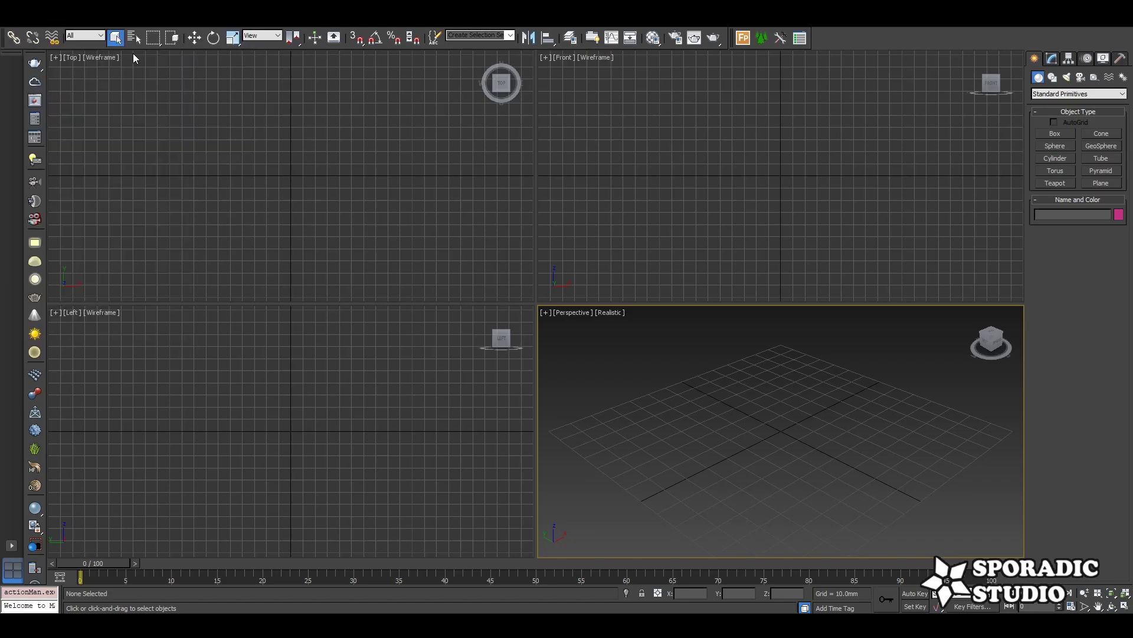
left_click(35, 183)
double_click(118, 183)
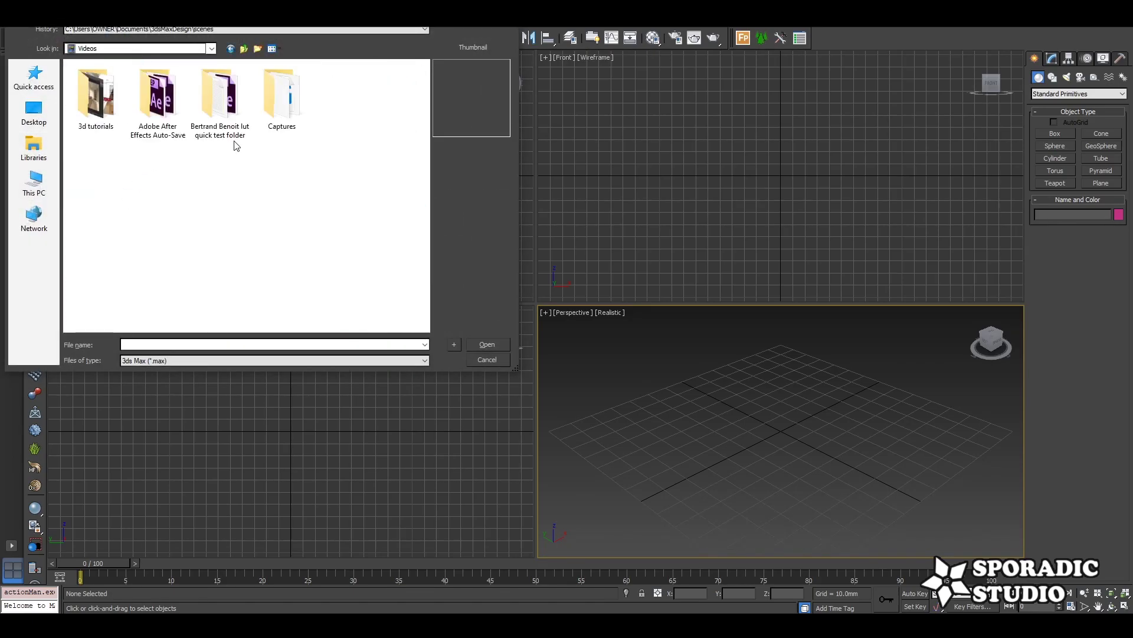
double_click(259, 103)
left_click(104, 106)
double_click(104, 106)
left_click(159, 100)
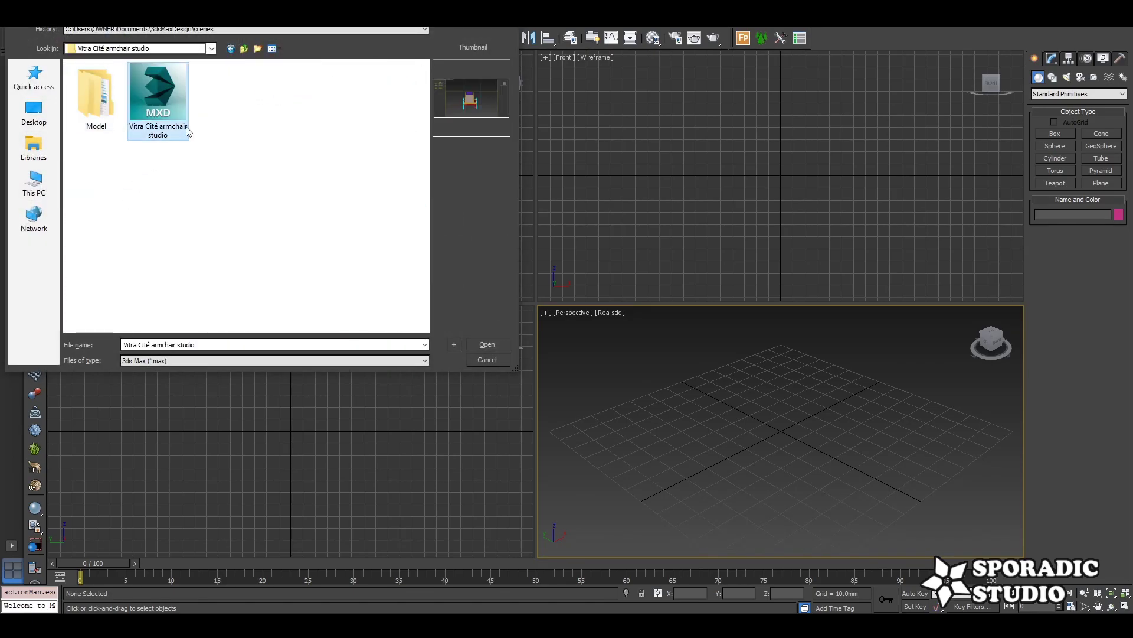
left_click(487, 344)
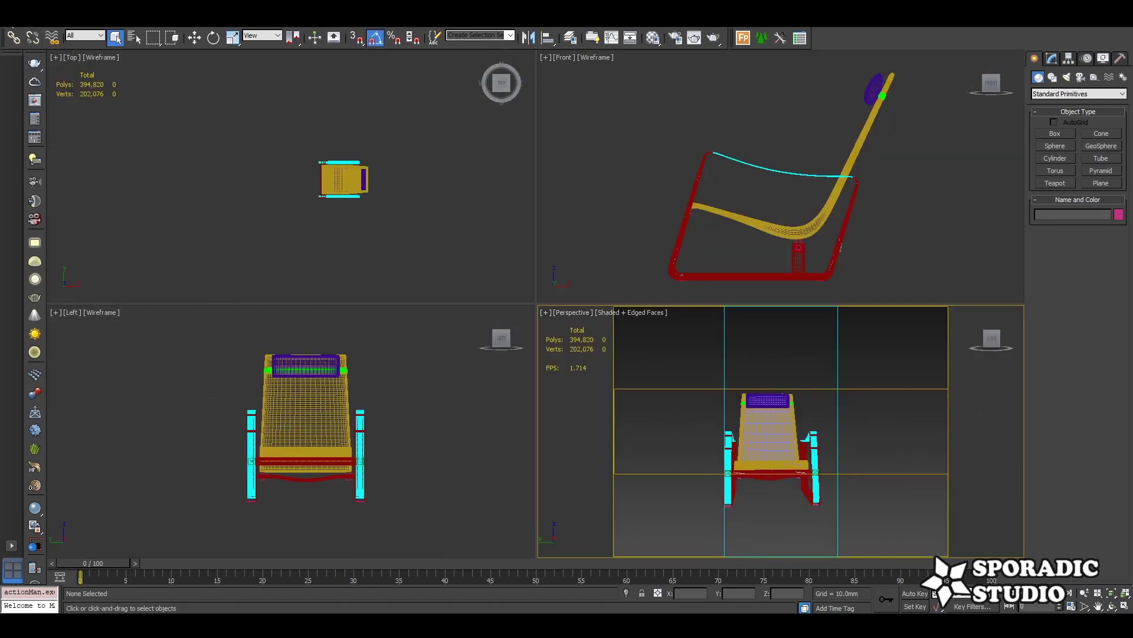
Review the scene's assets in Asset Tracking, then close the list.
left_click(12, 12)
left_click(159, 217)
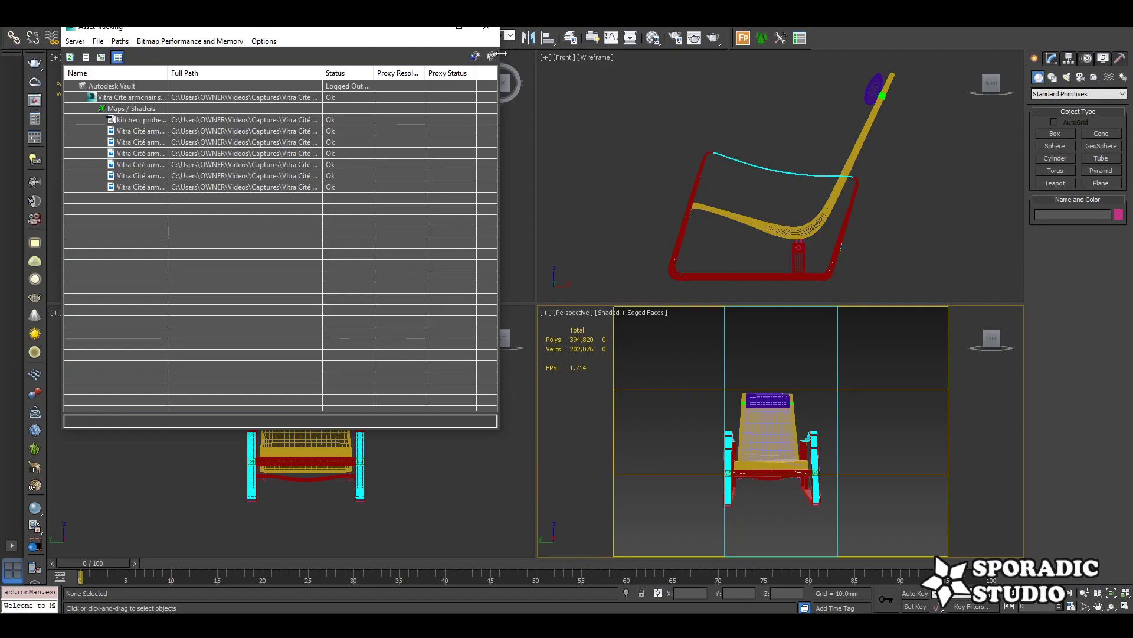
left_click(486, 28)
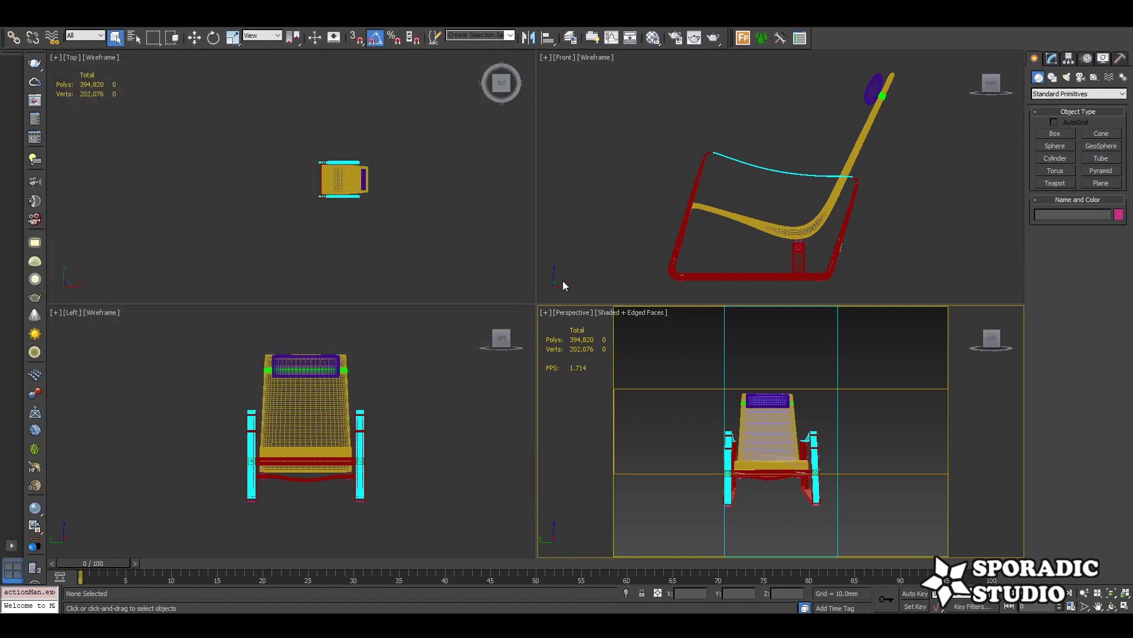
left_click(1068, 79)
Create a VRayPhysicalCamera in the Top view, aimed at the chair.
left_click(1080, 77)
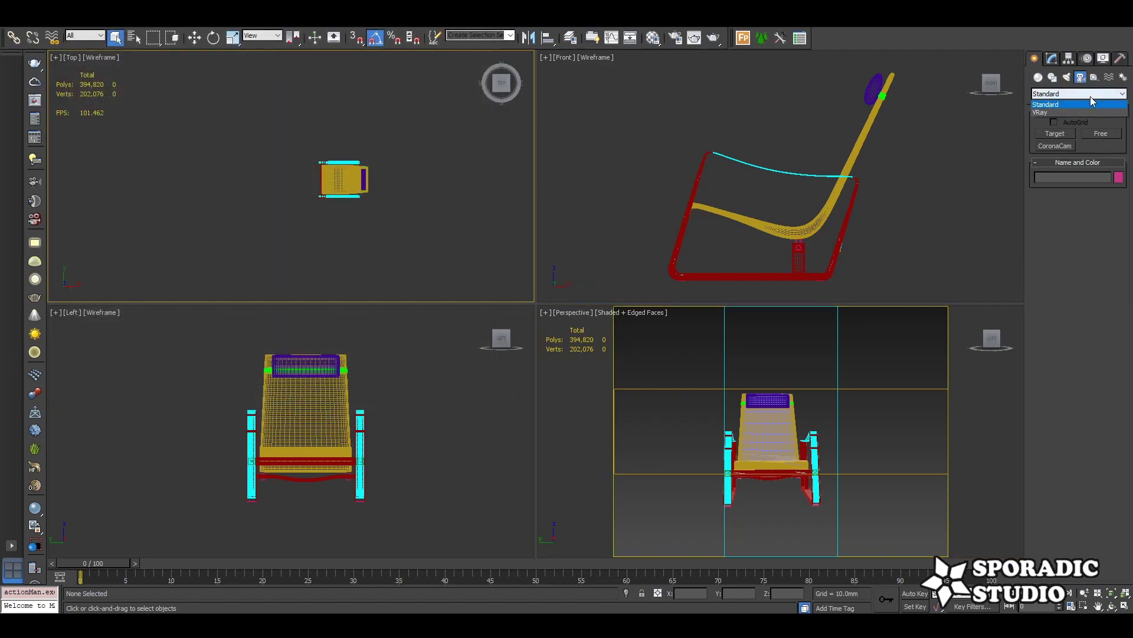
left_click(1048, 111)
left_click(1101, 133)
left_click_drag(244, 223, 395, 222)
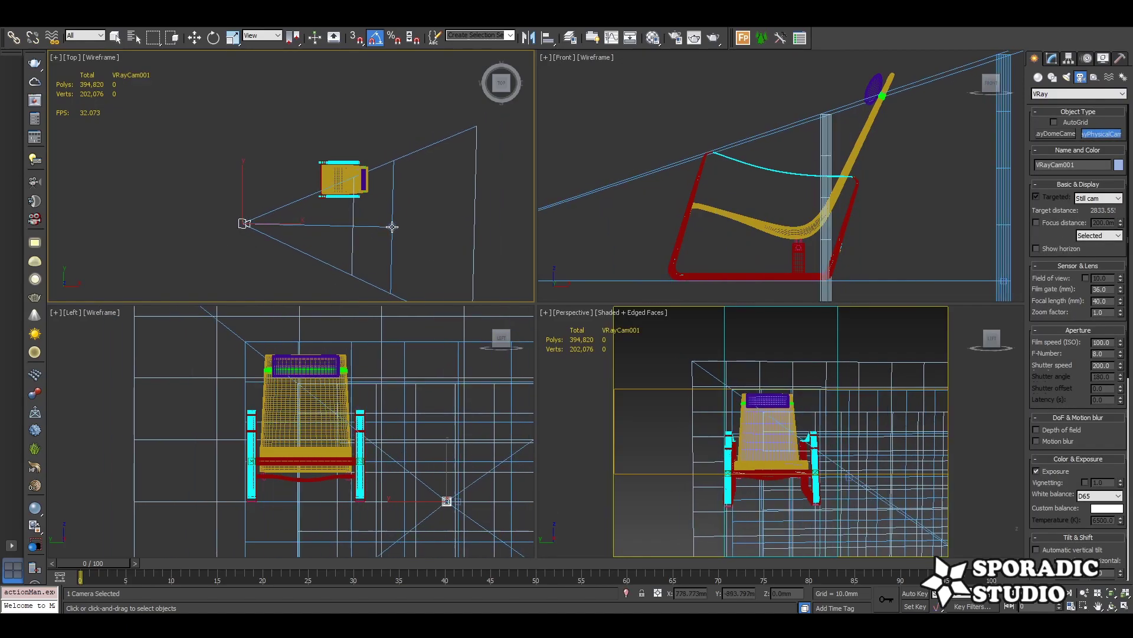
right_click(427, 243)
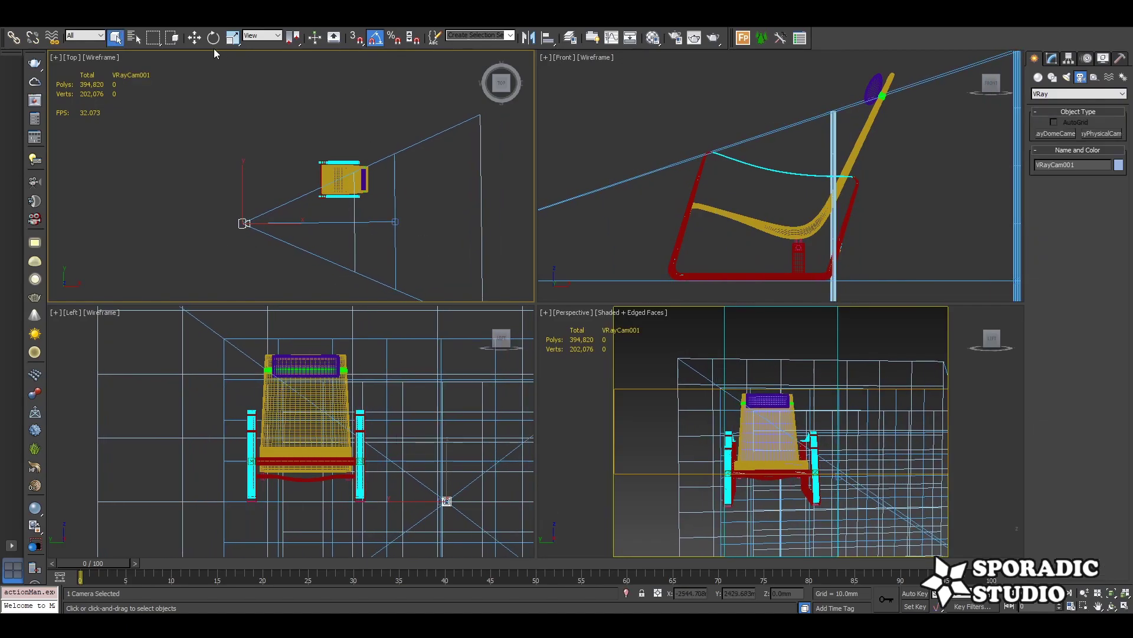
Give the camera target the same Y coordinate as the camera using Move Transform Type-In.
left_click(194, 38)
right_click(194, 37)
left_click_drag(568, 258, 630, 239)
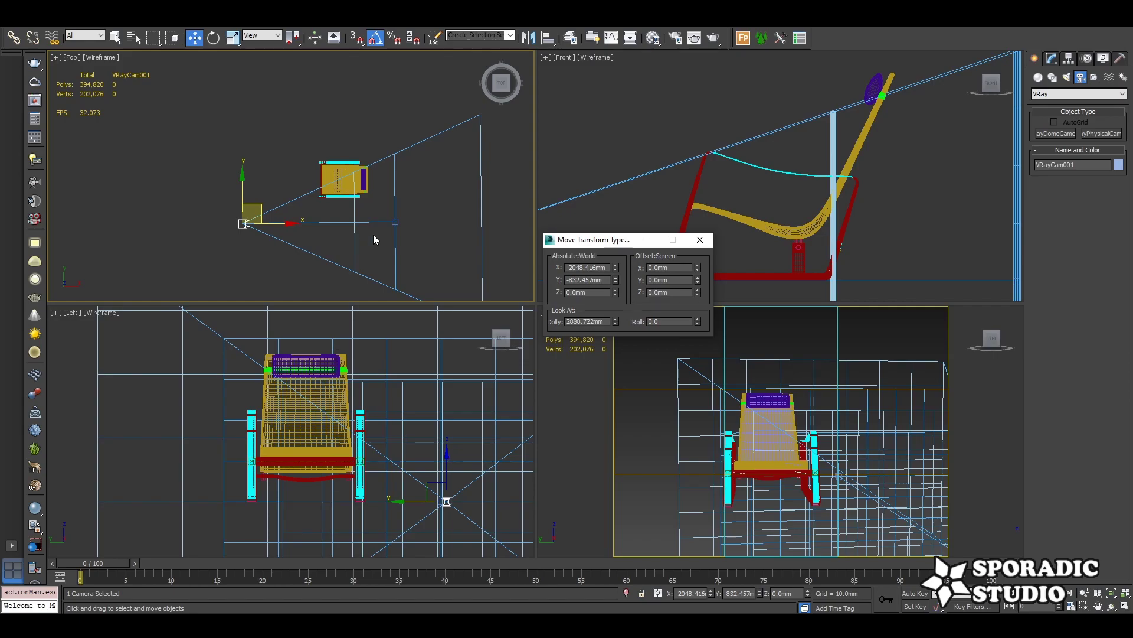
right_click(587, 280)
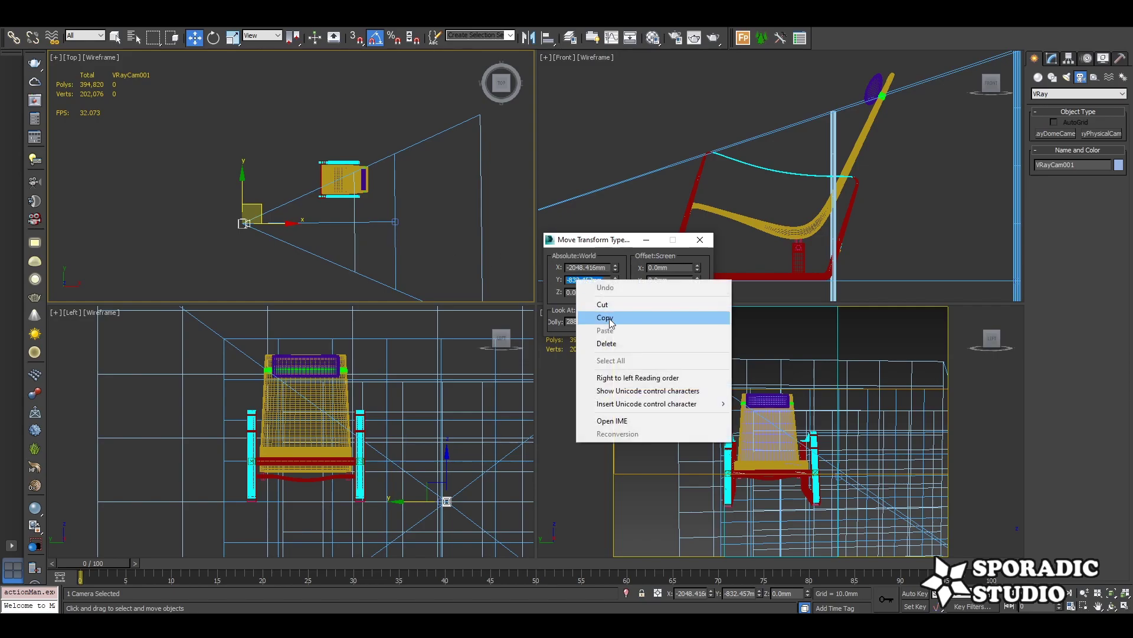
left_click(608, 317)
left_click(395, 222)
right_click(596, 279)
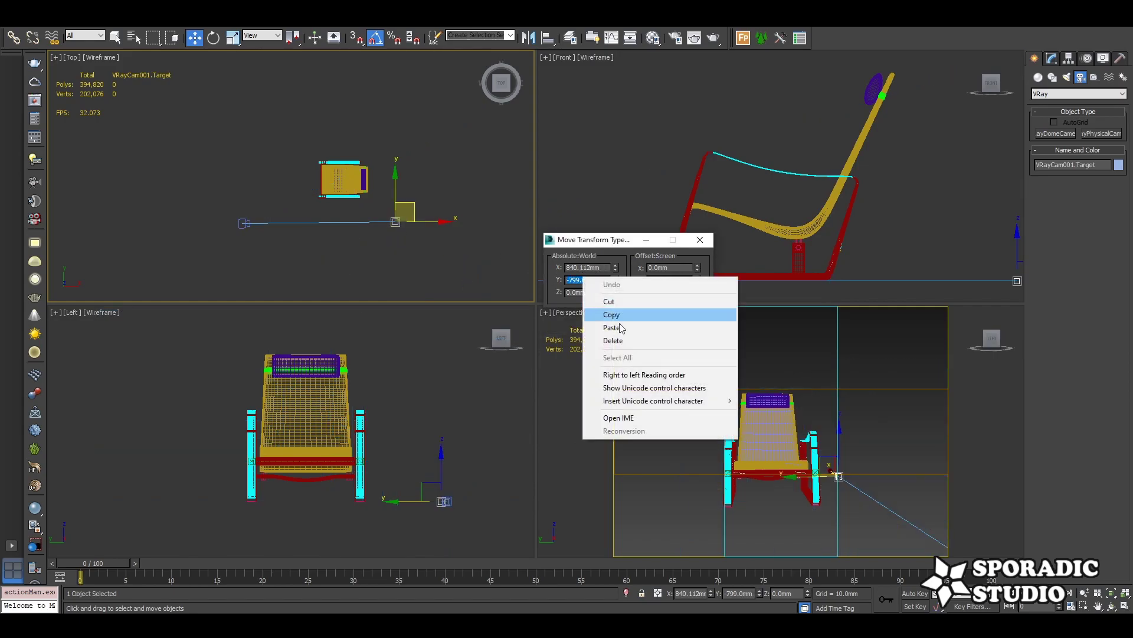
left_click(621, 324)
left_click(700, 239)
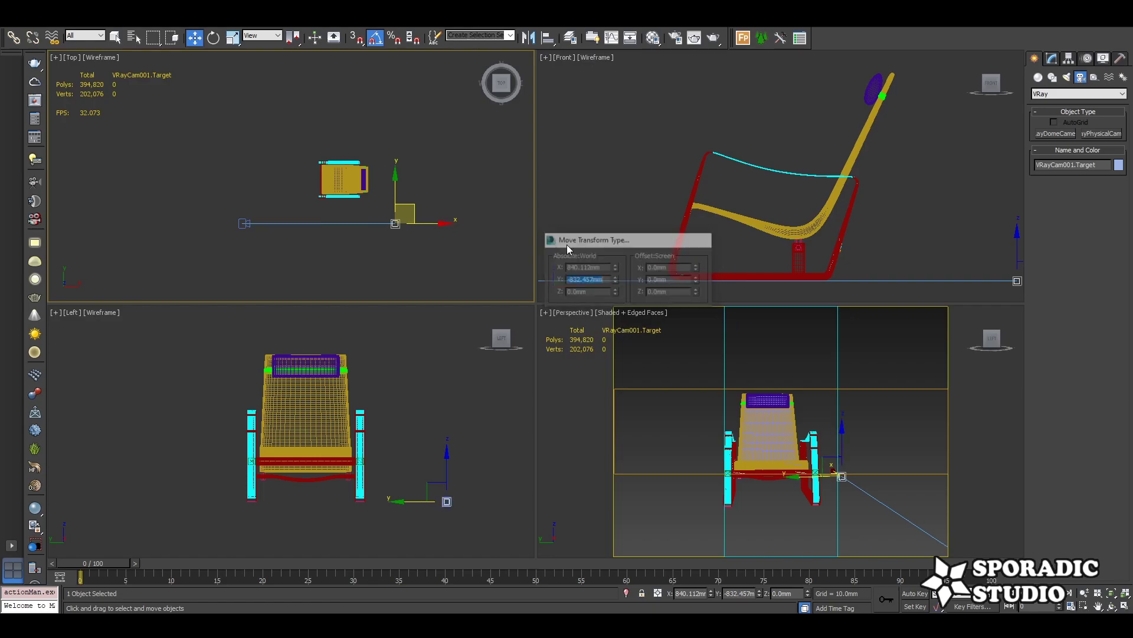
Move the camera and target together to line up with the chair's centre.
left_click(319, 223)
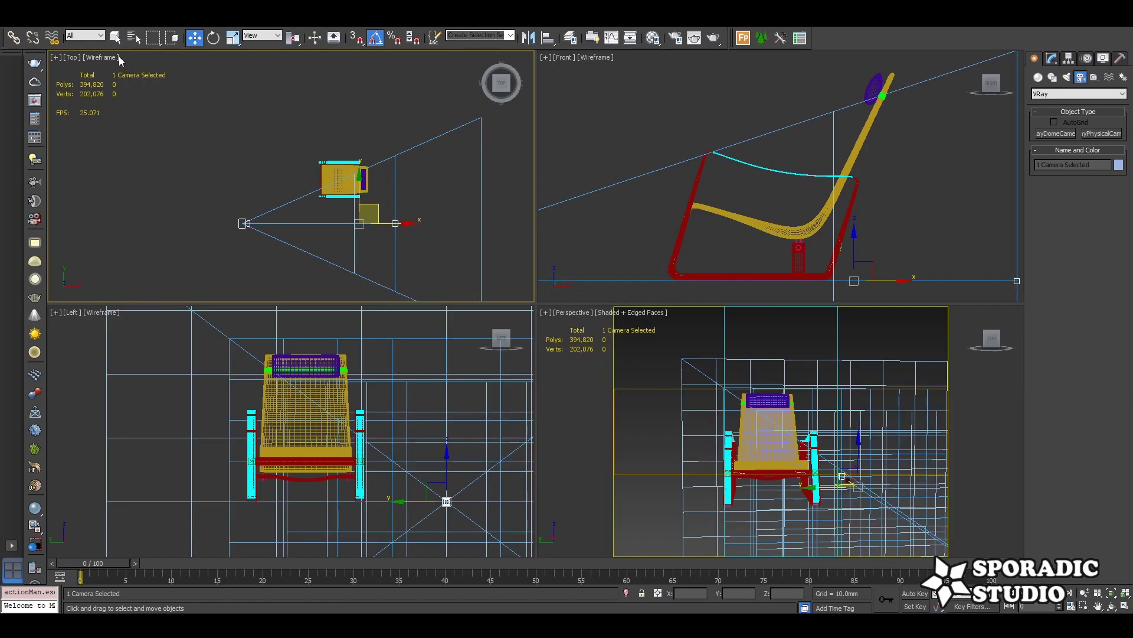
key("q")
middle_click_drag(202, 136, 218, 133)
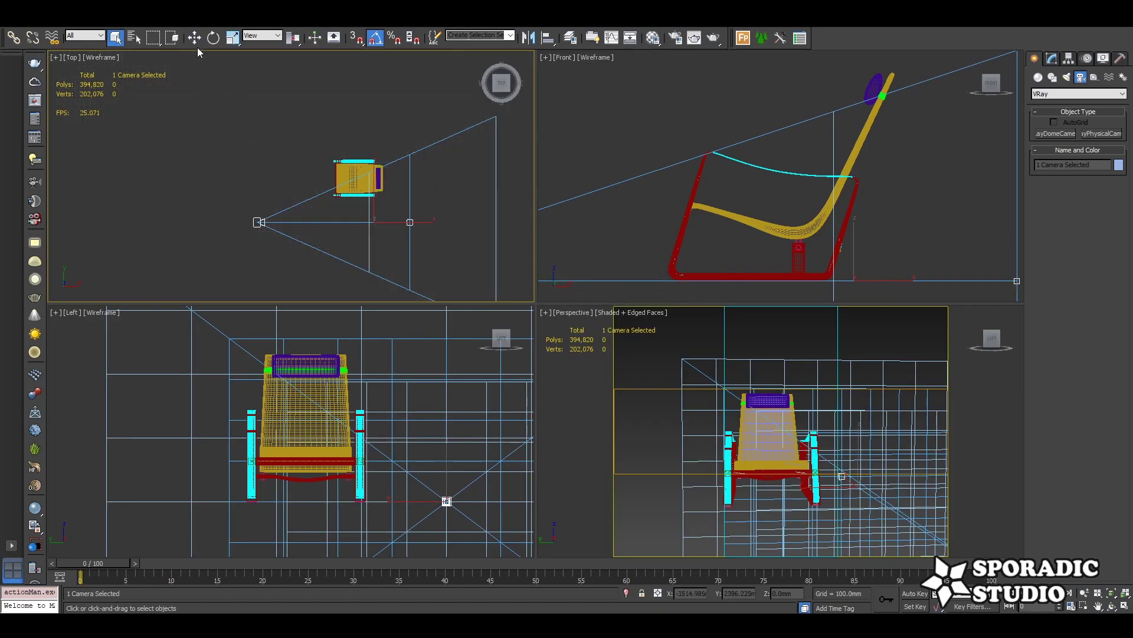
key("w")
left_click_drag(372, 188, 371, 144)
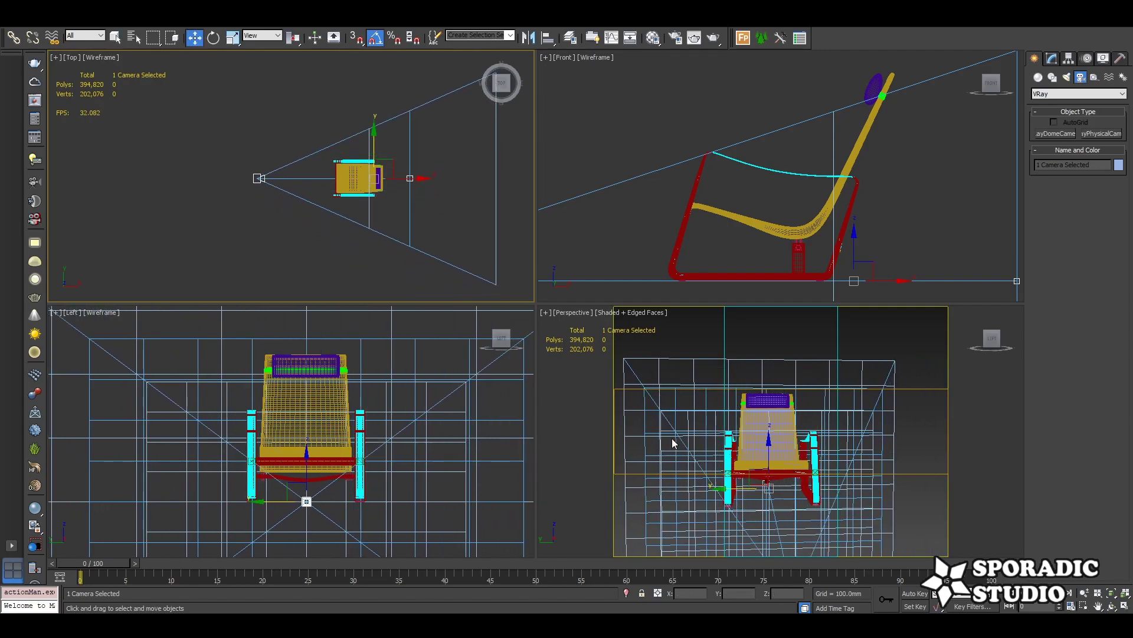
Show the VRayCam001 view and raise the camera and target above the floor.
key("c")
middle_click_drag(724, 198, 740, 192)
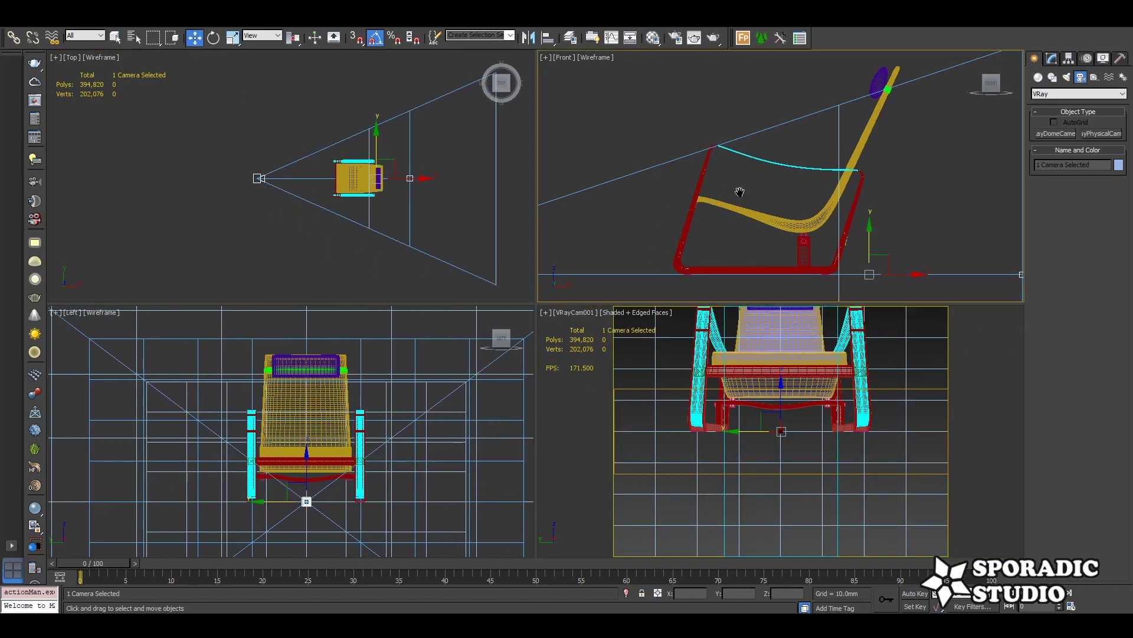
scroll(817, 167, "down", 5)
left_click_drag(824, 145, 825, 121)
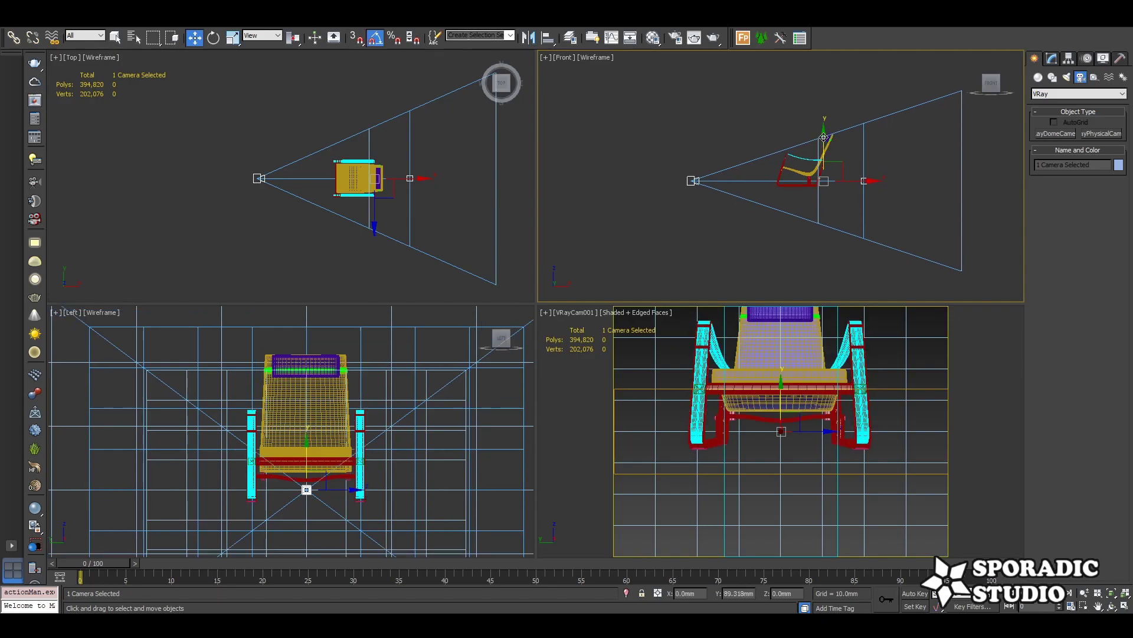
Give the camera a 50 mm focal length and dolly it back from the chair.
left_click(699, 165)
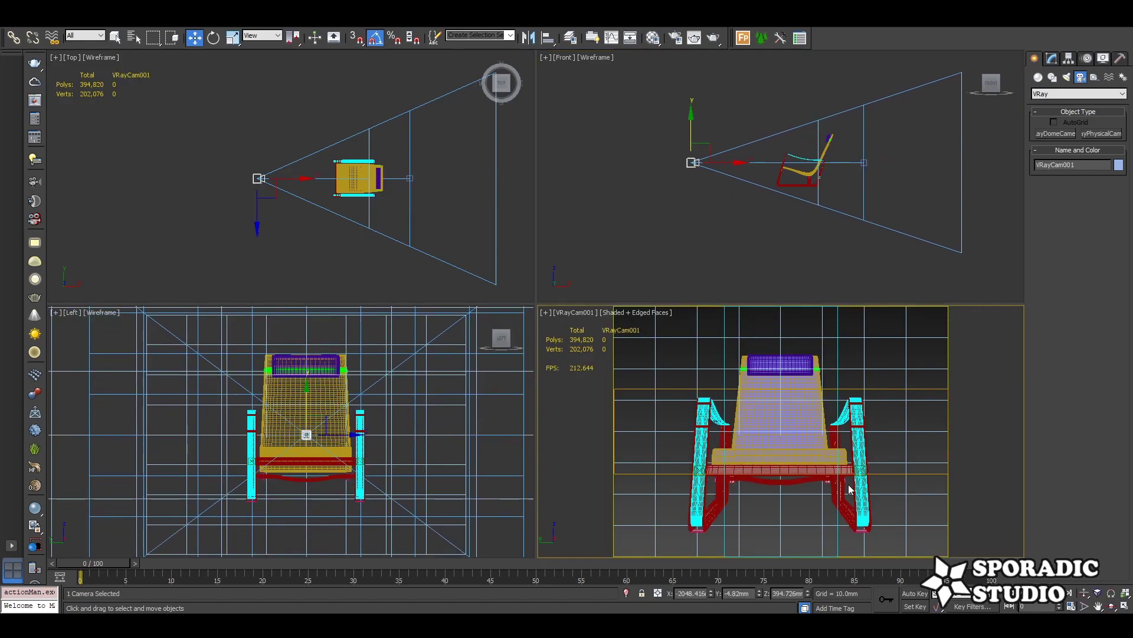
left_click(1052, 58)
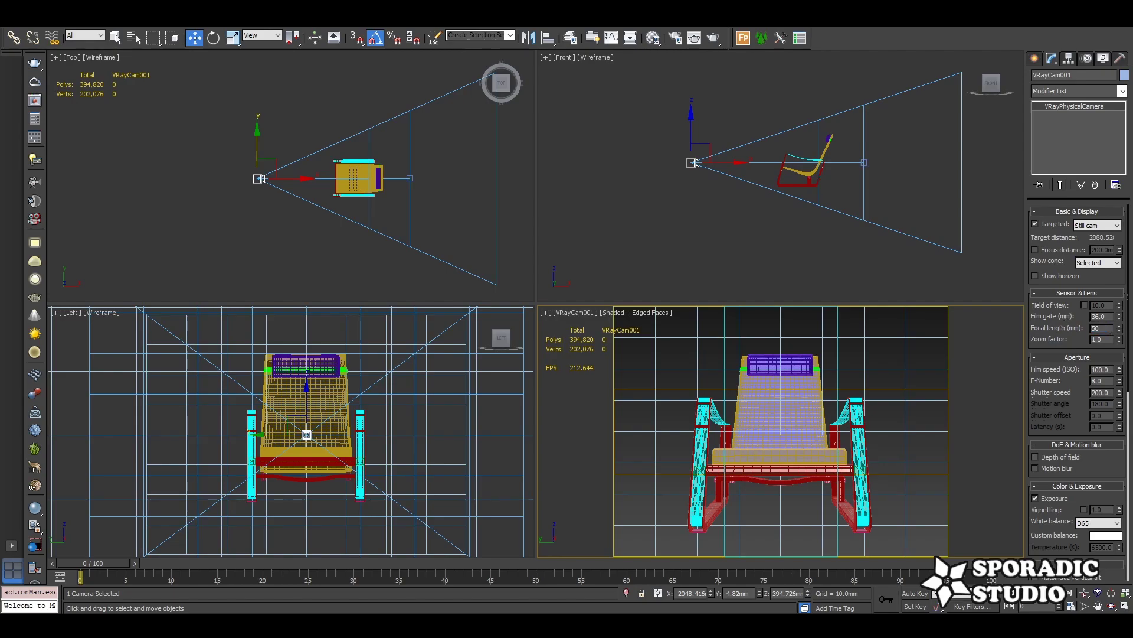
key("Return")
left_click(1084, 593)
mouse_move(754, 390)
left_mouse_down()
mouse_move(754, 401)
mouse_move(529, 278)
left_mouse_up()
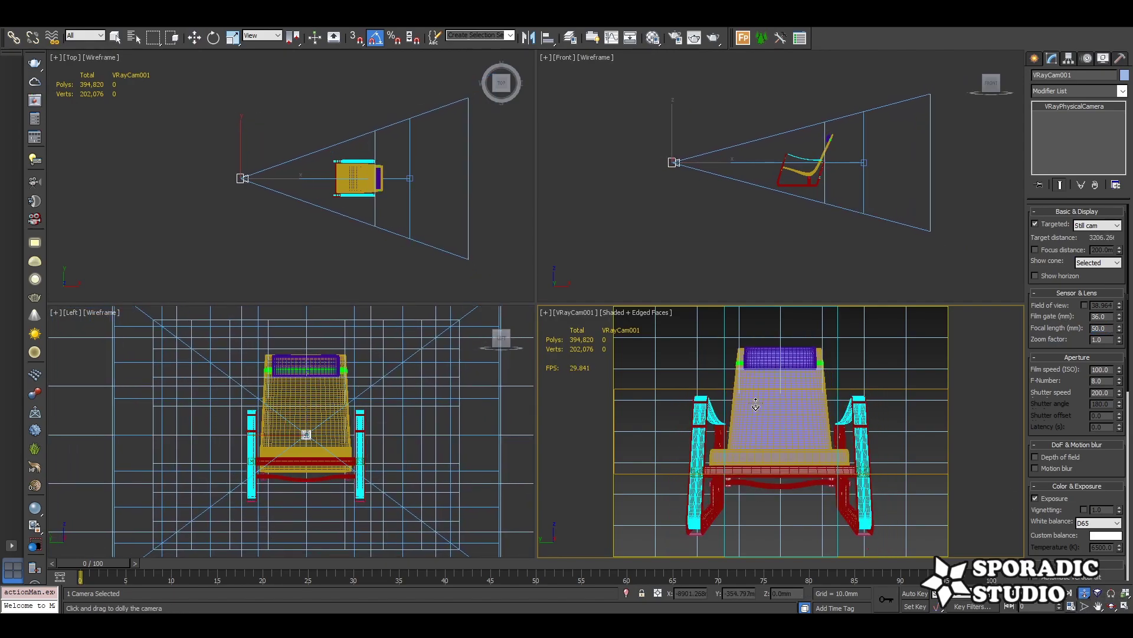
Maximize the camera view, turn the chair group to a three-quarter angle, and reframe.
left_click(114, 38)
key("alt+w")
left_click(763, 301)
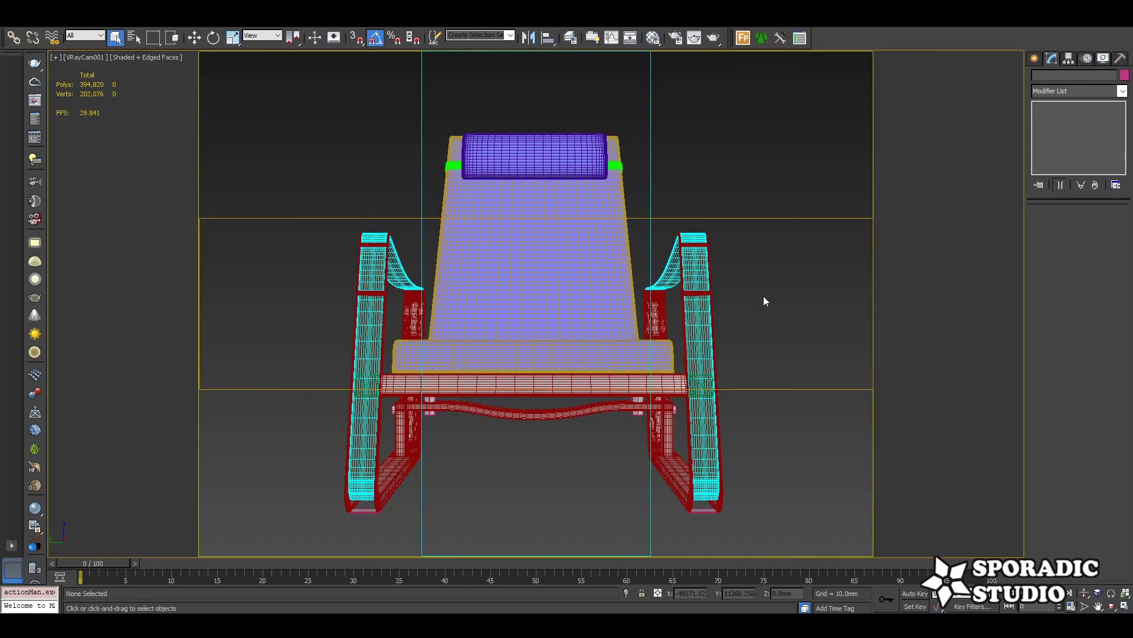
left_click(699, 324)
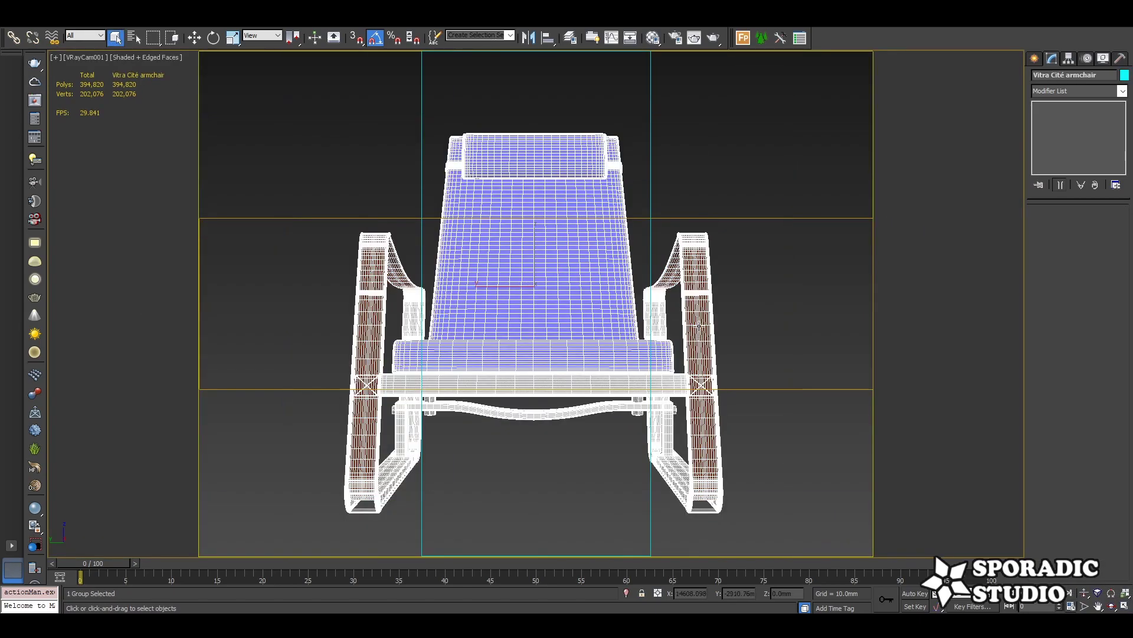
left_click(213, 41)
left_click_drag(515, 355, 498, 355)
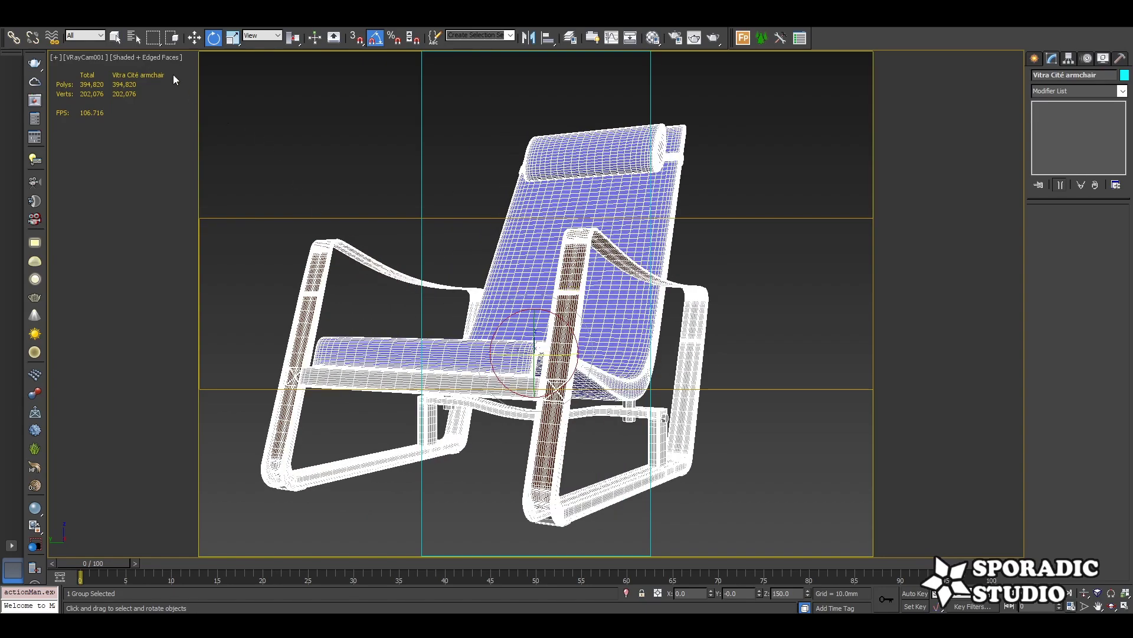
left_click(116, 38)
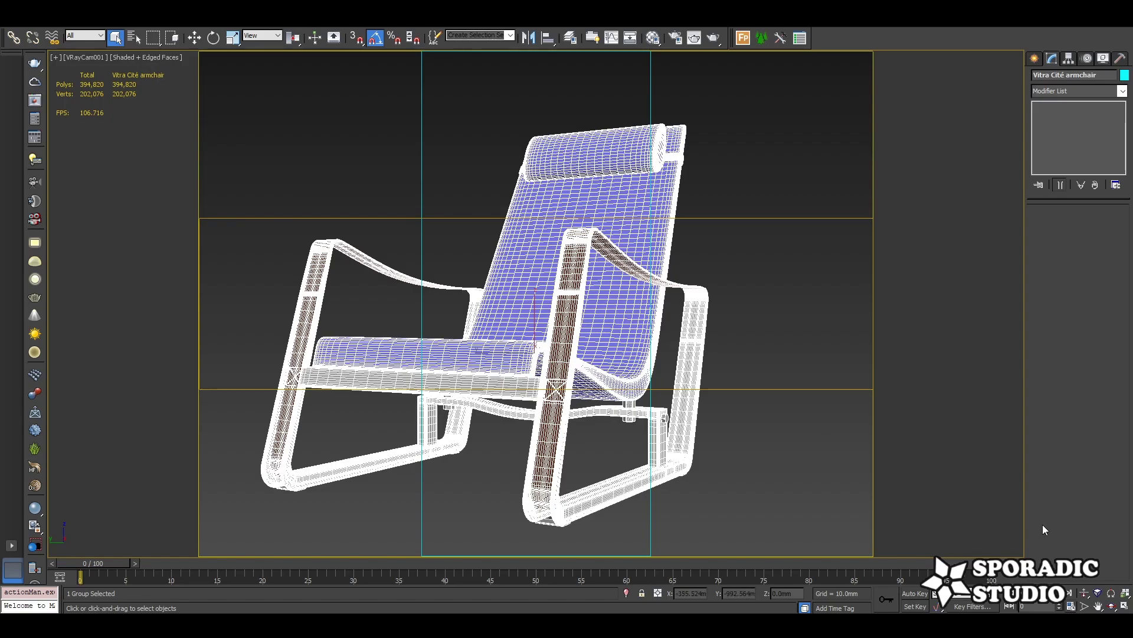
middle_click_drag(681, 317, 734, 317)
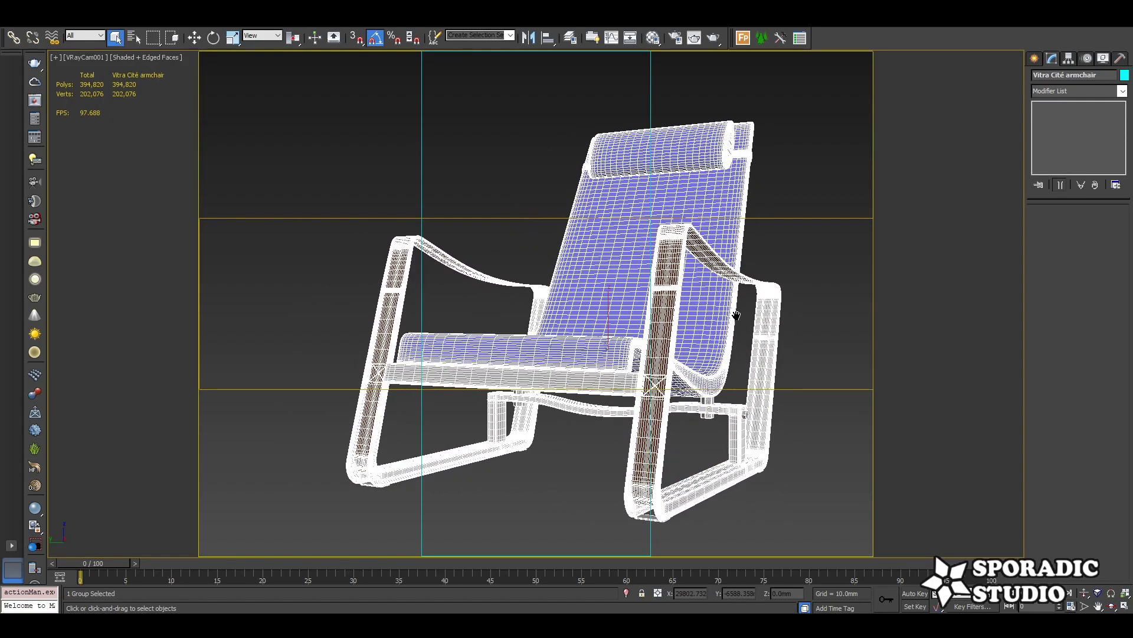
middle_click_drag(684, 225, 679, 269, "alt")
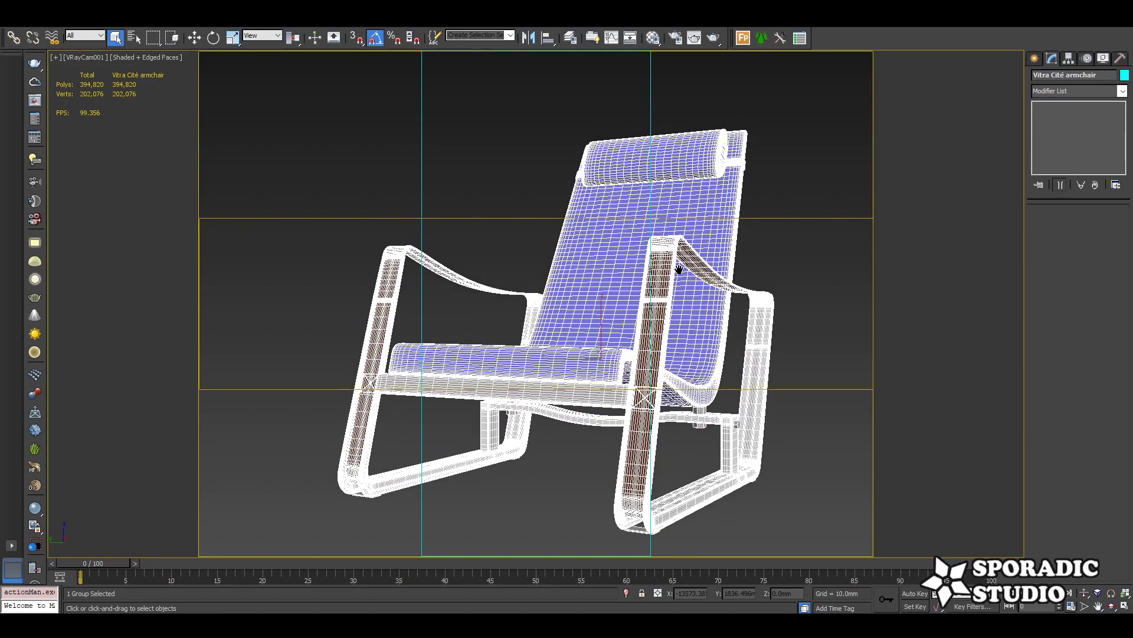
Enable automatic vertical tilt with a 0.02 vertical shift on VRayCam001.
left_click(92, 65)
left_click(136, 281)
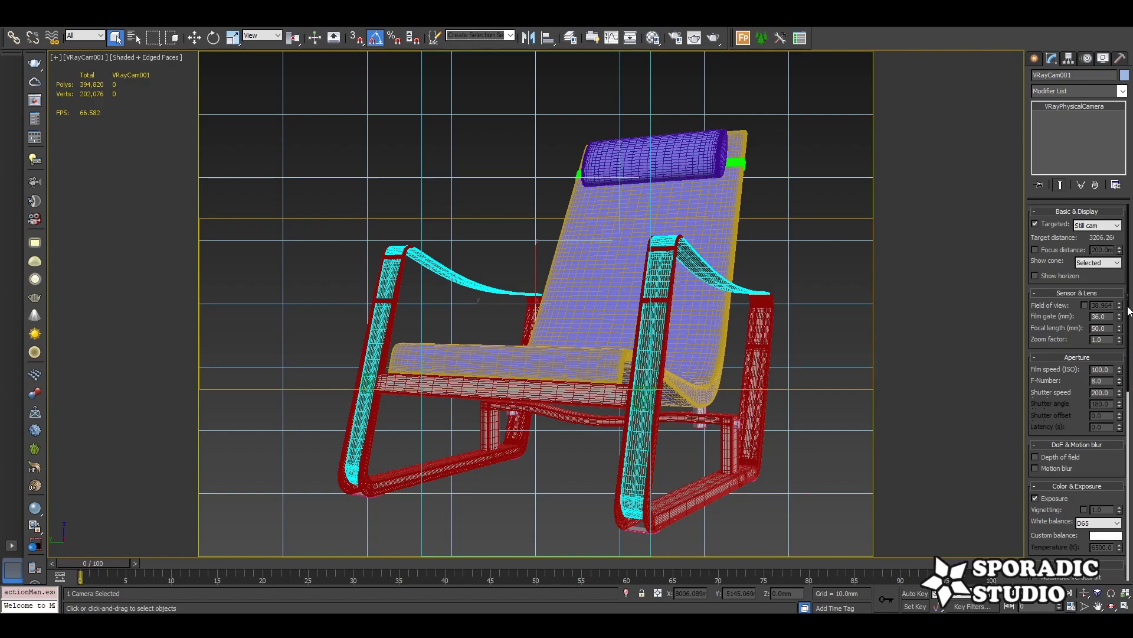
scroll(1128, 377, "down", 5)
left_click(1035, 433)
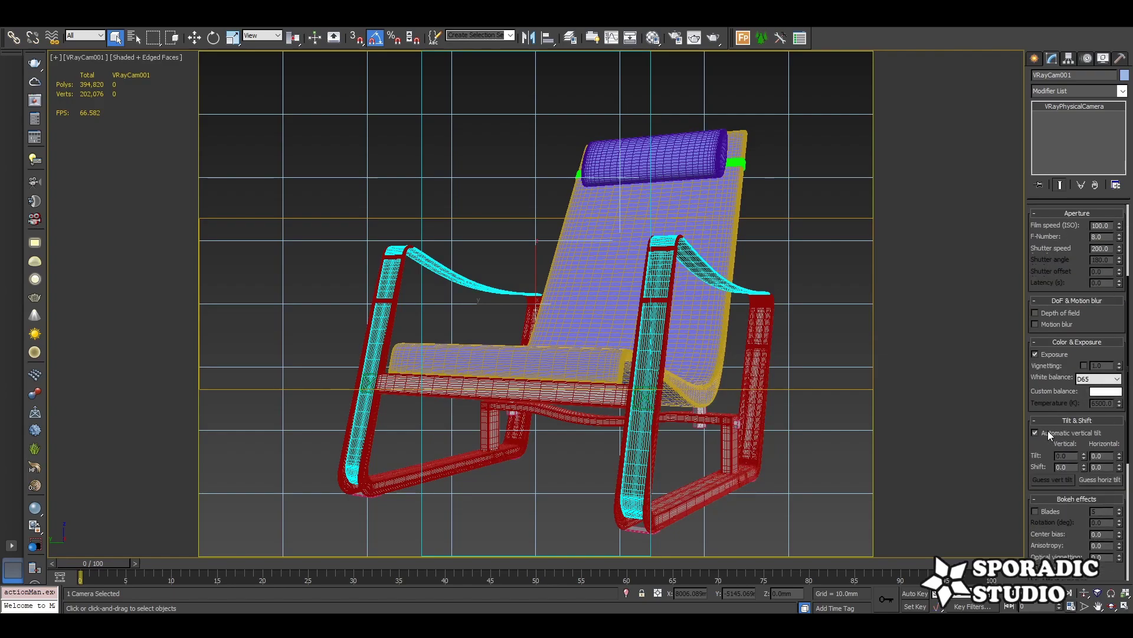
left_click(1084, 466)
left_click_drag(1085, 469, 1084, 465)
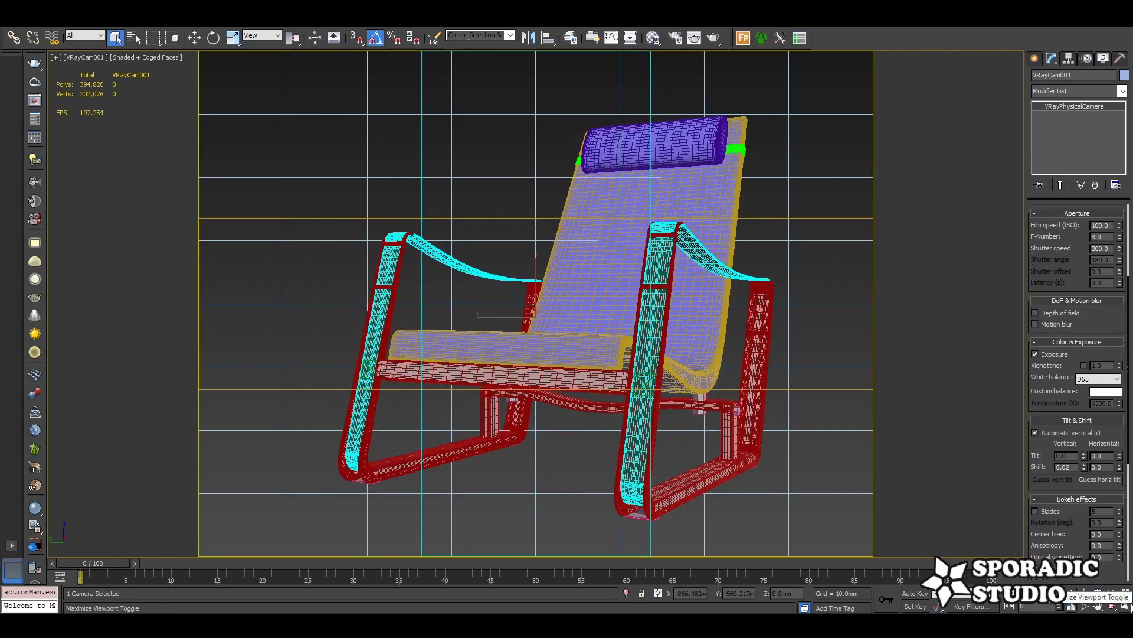
left_click(1125, 606)
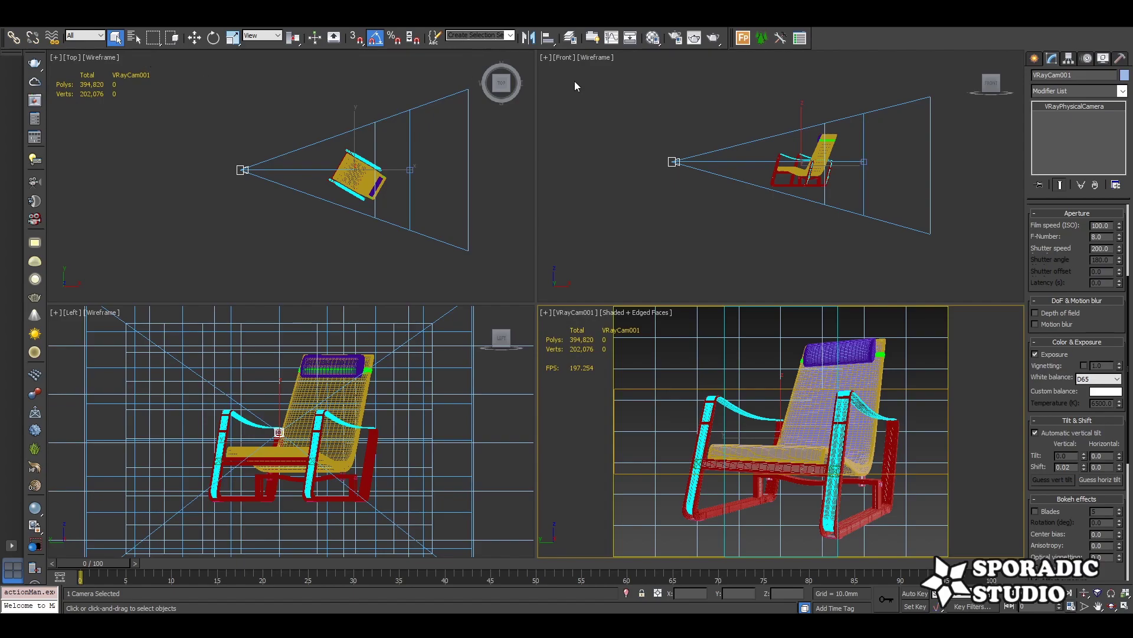
Render a test image and set the output size to HDTV 1920x1080.
key("F10")
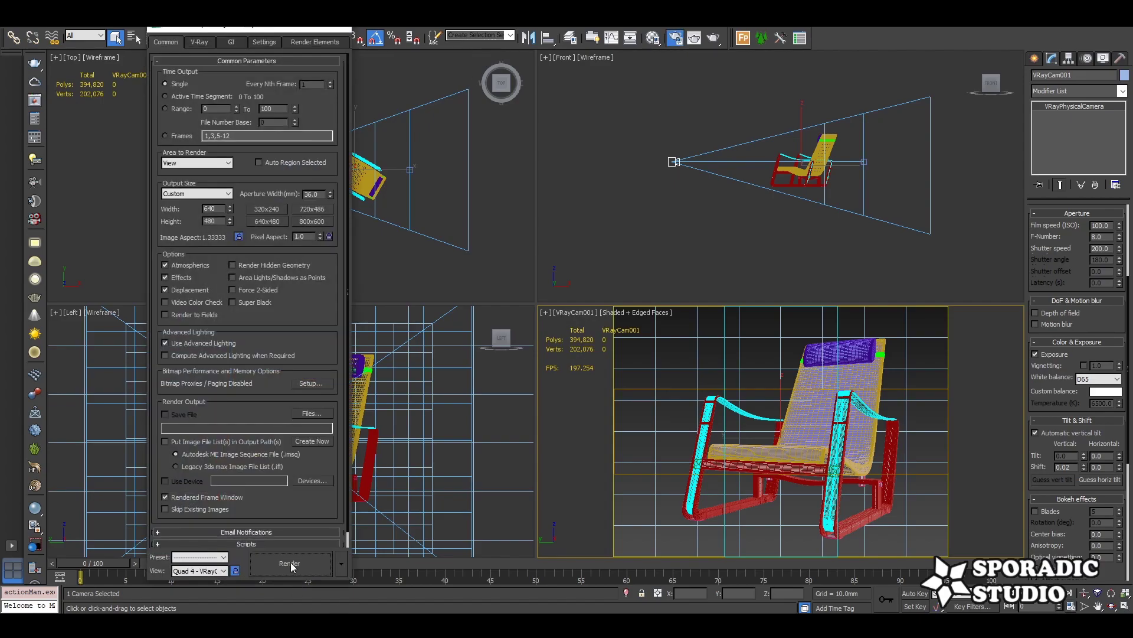
left_click(289, 562)
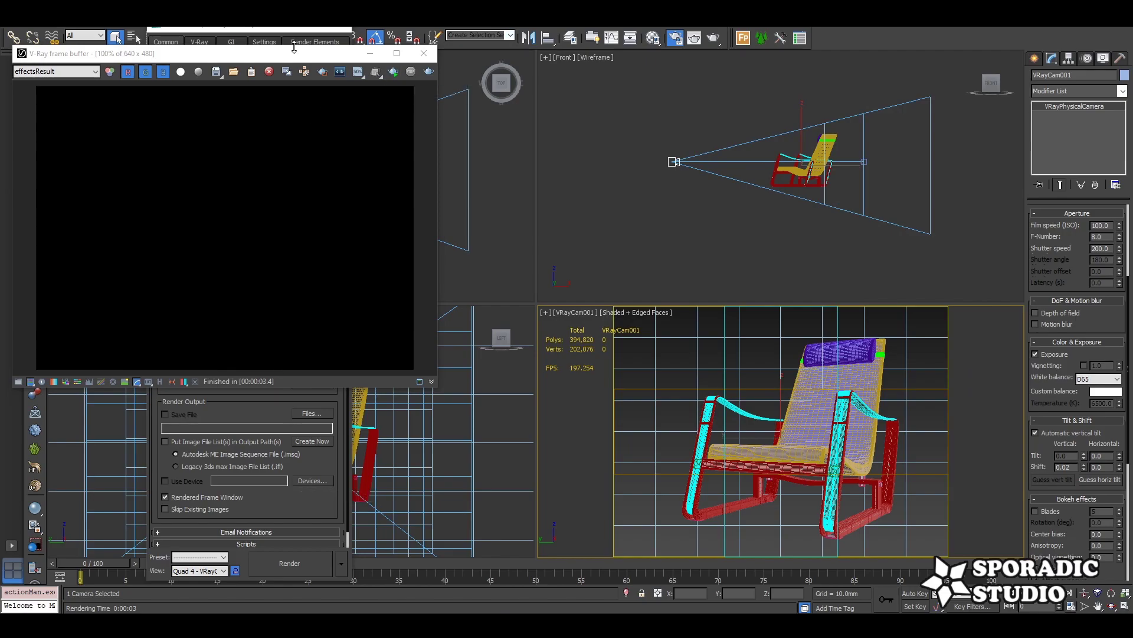
left_click(171, 41)
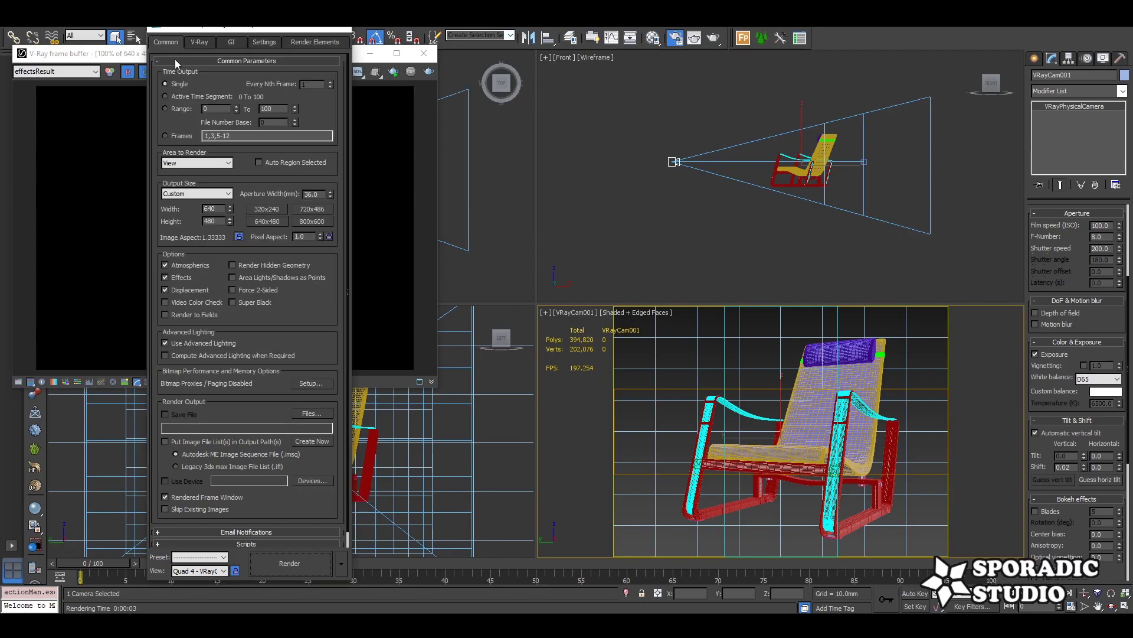
left_click(229, 194)
left_click(213, 343)
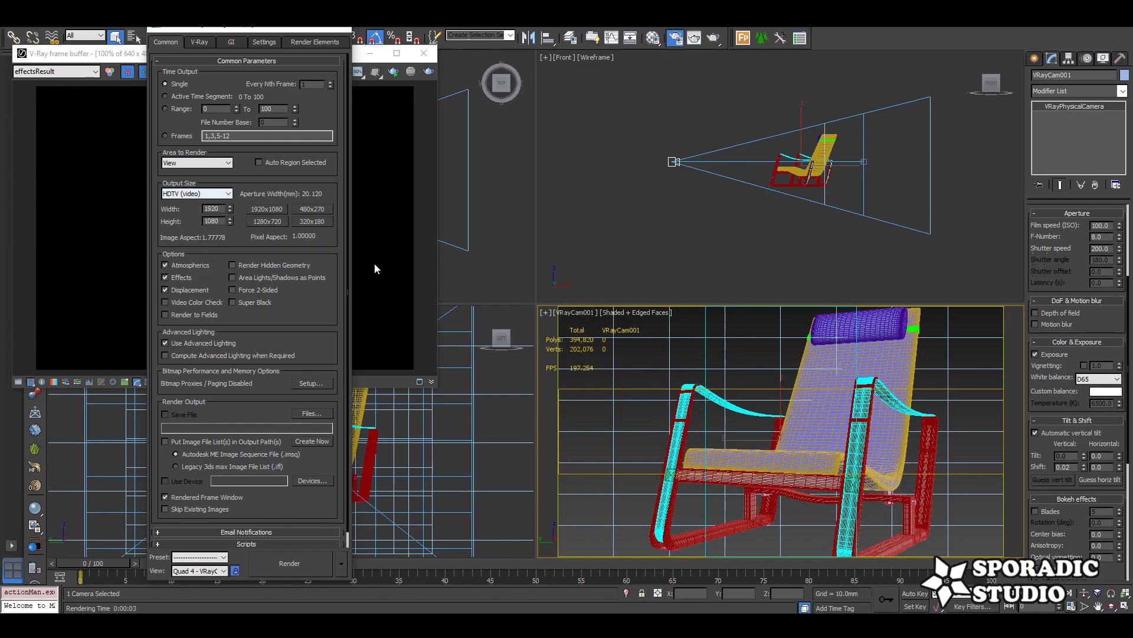
Dolly the camera back so the chair fits, moving Render Setup and the frame buffer aside.
left_click(1084, 592)
left_click_drag(815, 432, 812, 440)
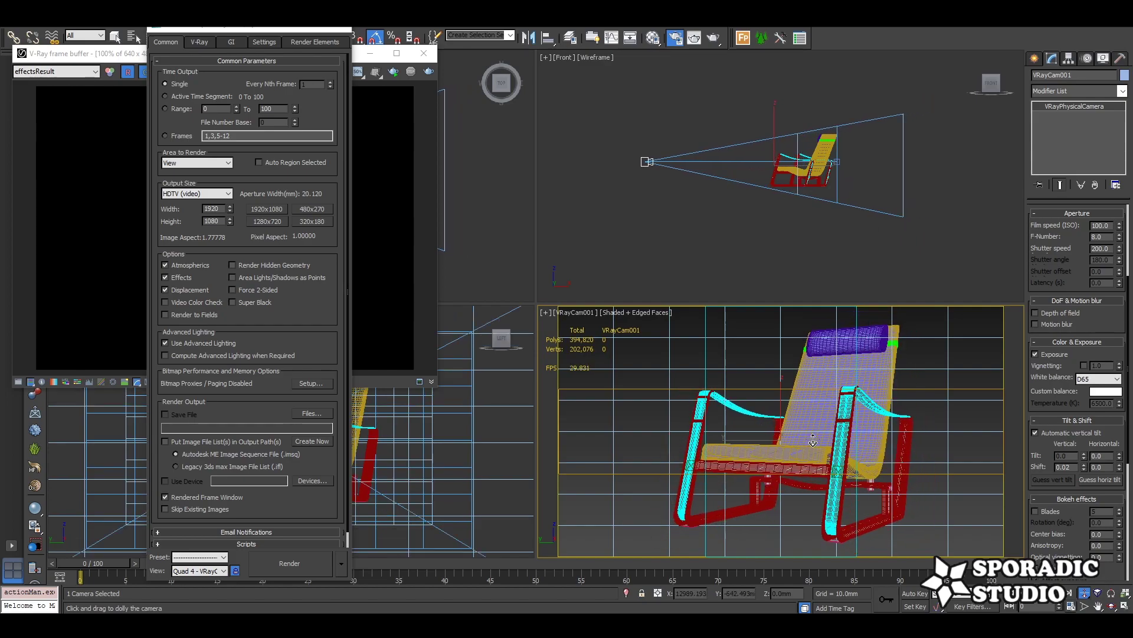
left_click(275, 29)
left_click_drag(160, 57, 195, 116)
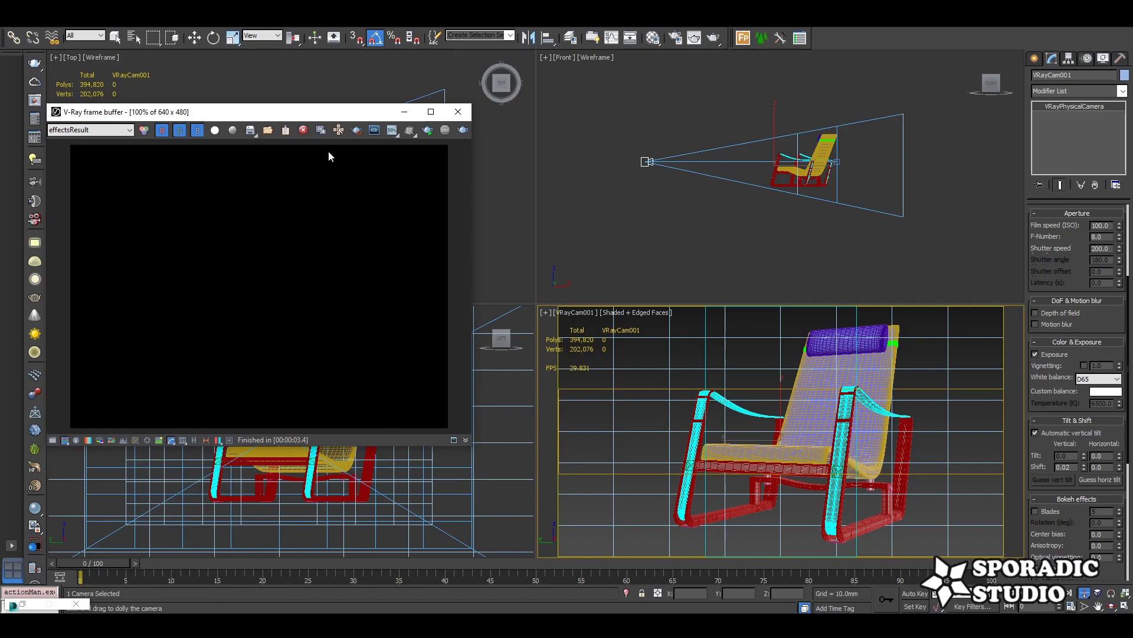
left_click_drag(337, 111, 370, 211)
Create a V-Ray plane light in the Top view.
left_click(115, 38)
left_click(218, 103)
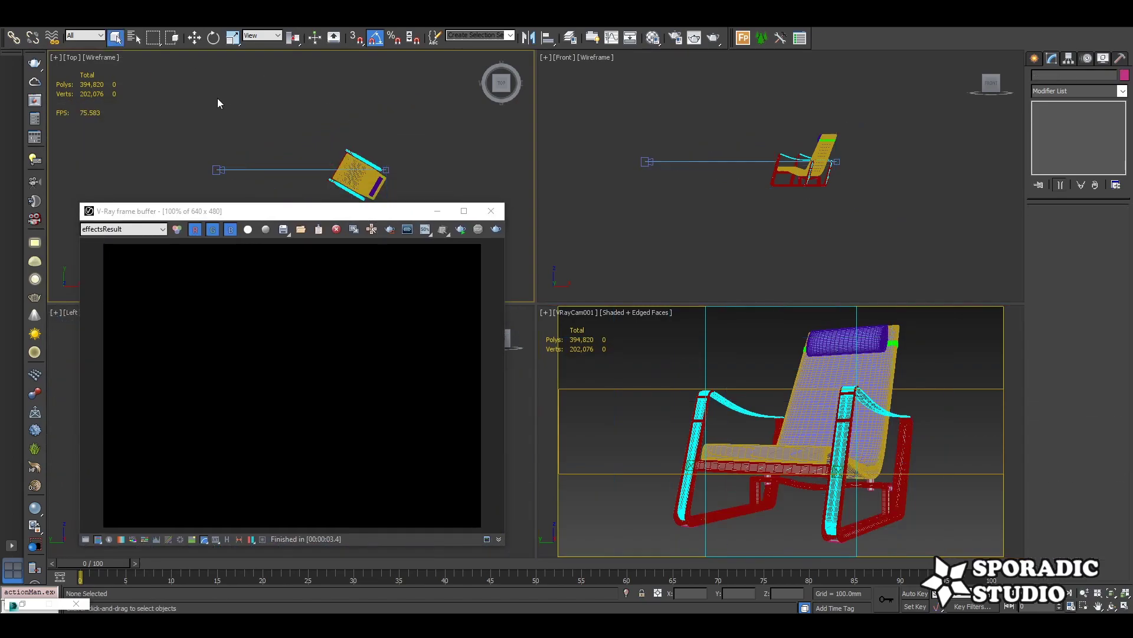
left_click(1033, 59)
left_click(1066, 78)
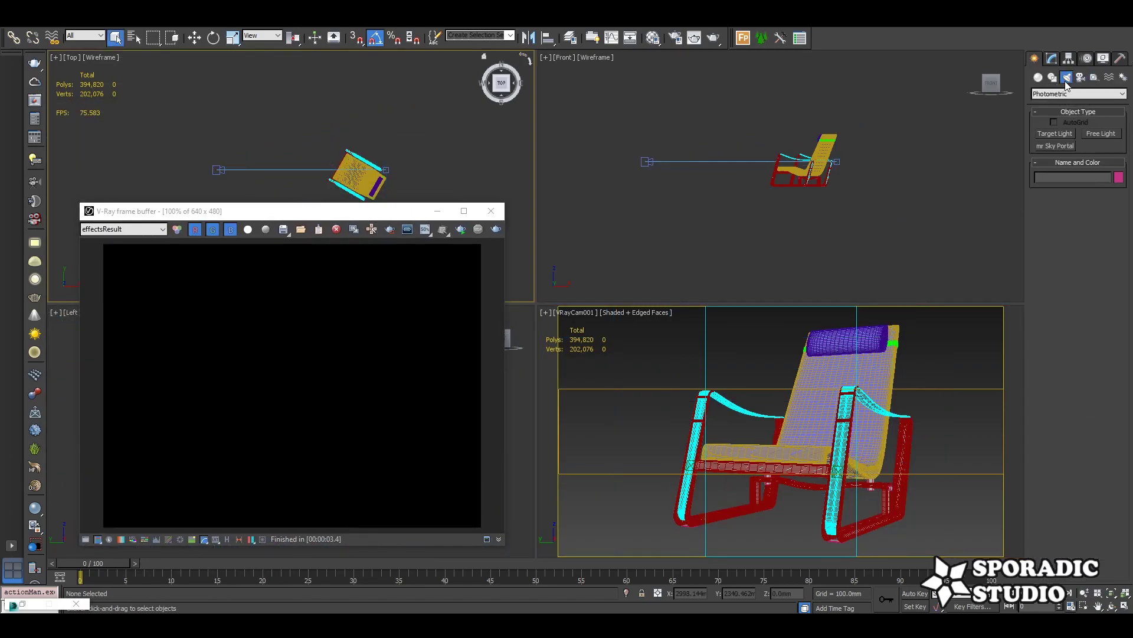
left_click(1110, 94)
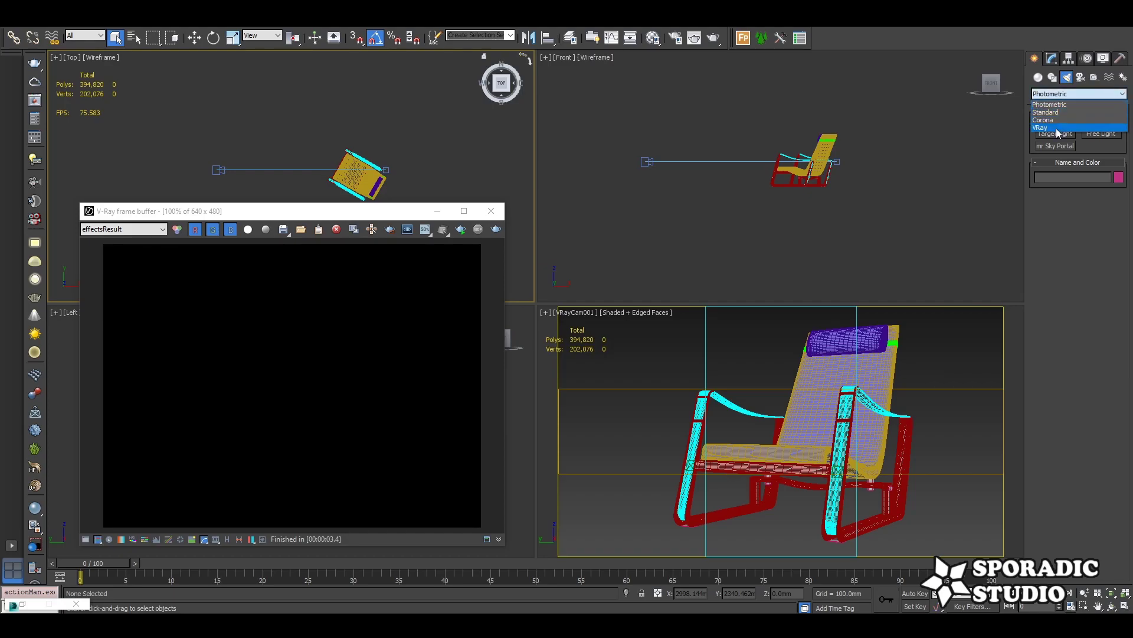
left_click(1098, 136)
left_click(1062, 137)
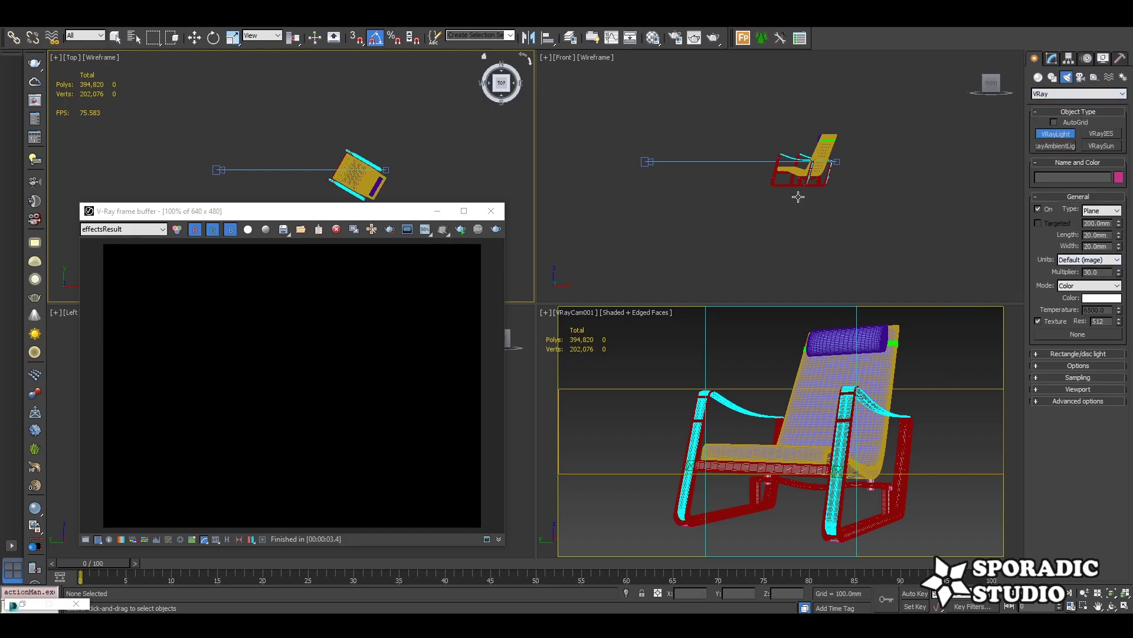
left_click_drag(762, 121, 842, 195)
right_click(534, 184)
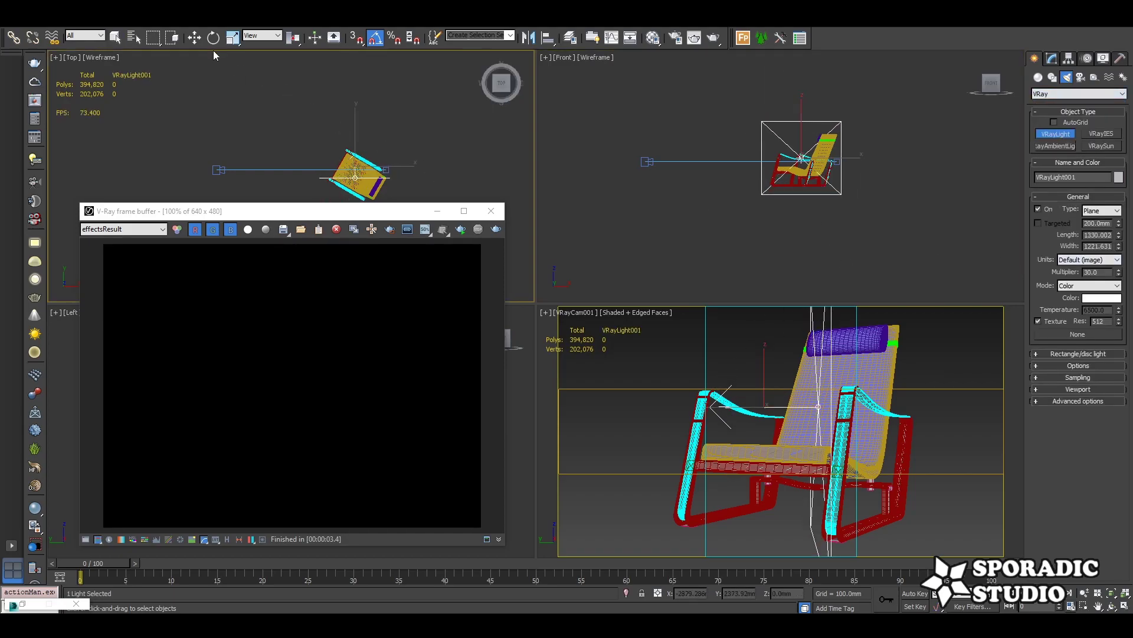
Start the interactive render and position the plane light beside the chair.
key("w")
key("shift+q")
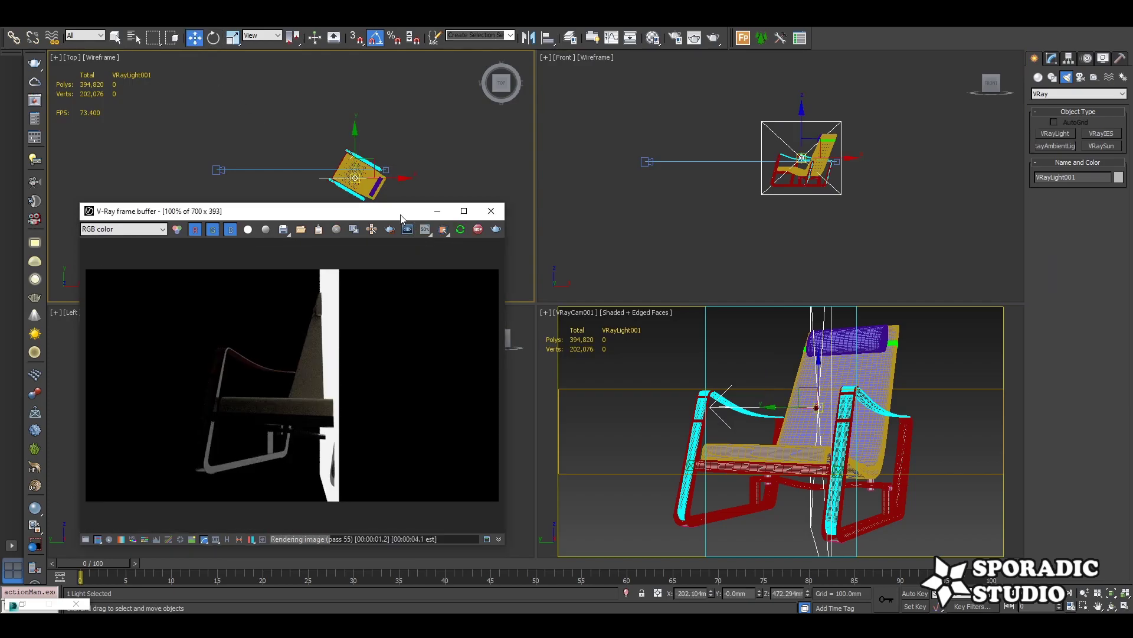
left_click_drag(415, 212, 422, 229)
middle_click_drag(399, 146, 411, 99)
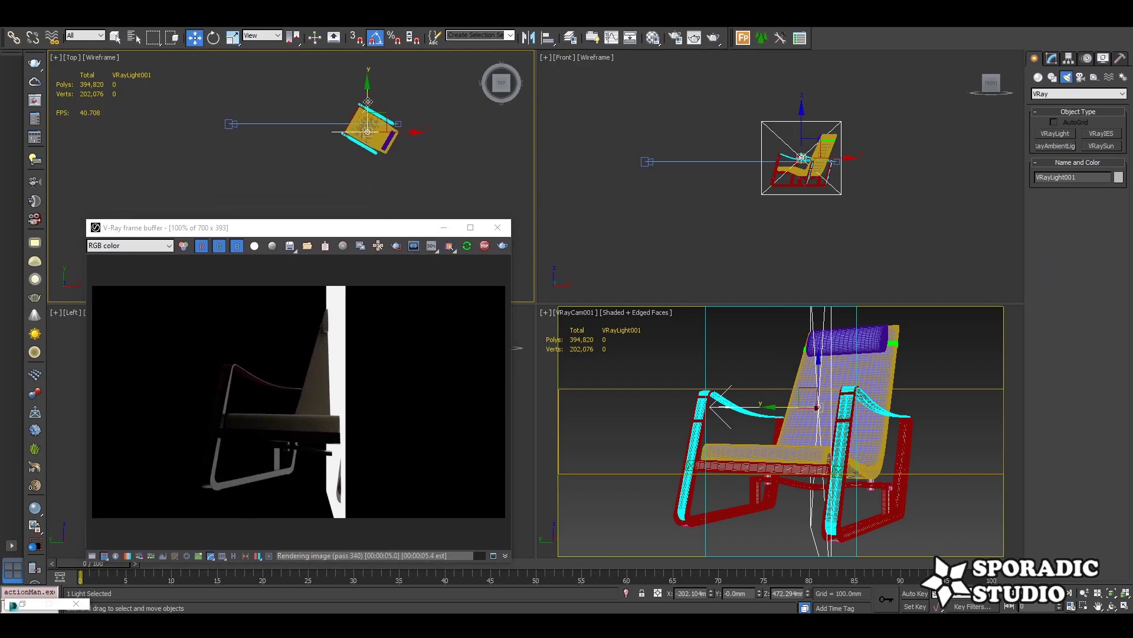
left_click_drag(367, 102, 394, 162)
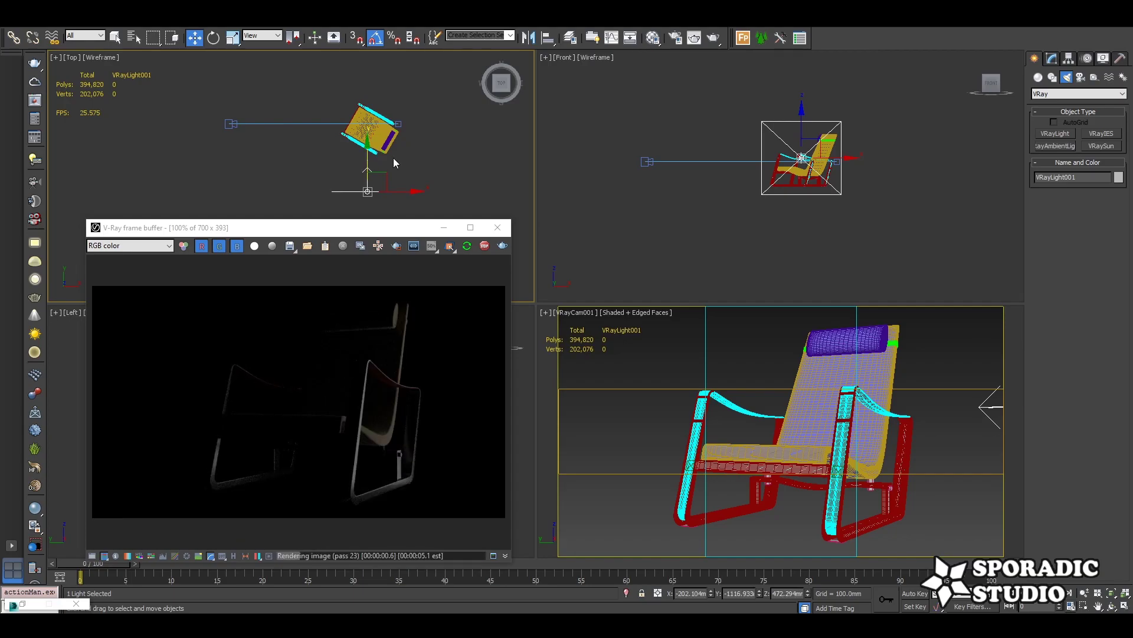
left_click_drag(399, 195, 399, 188)
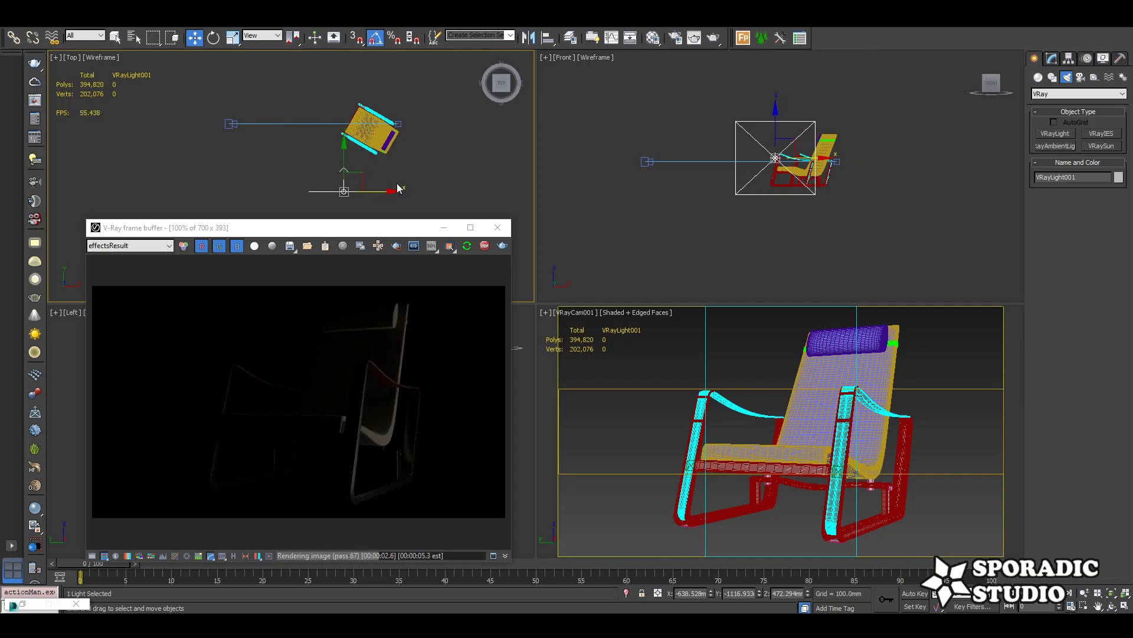
left_click_drag(348, 170, 348, 182)
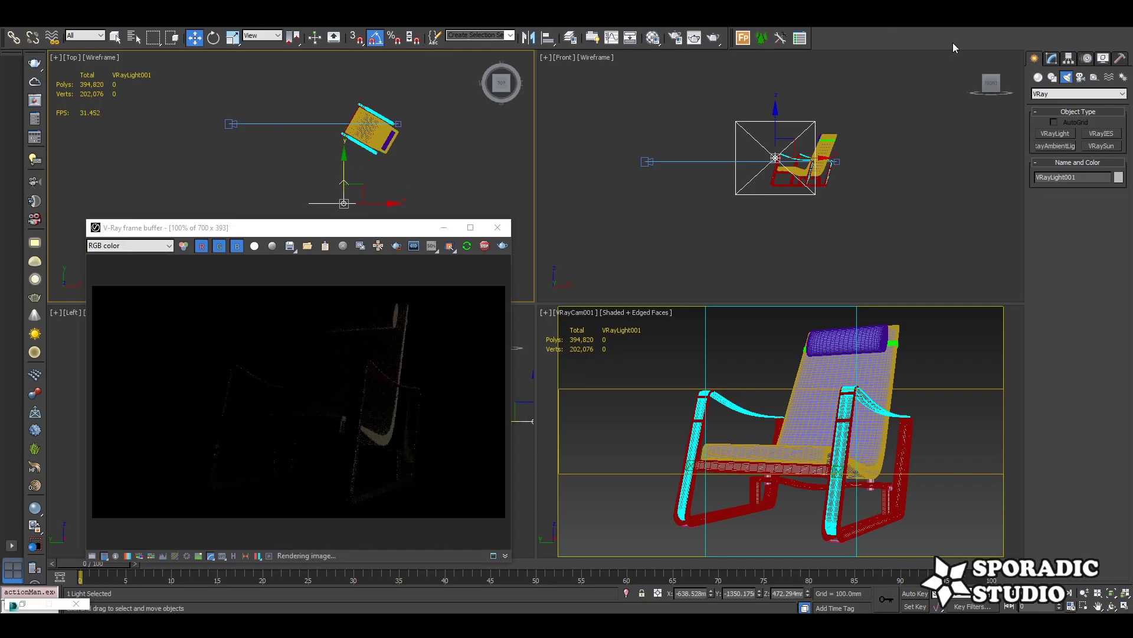
Set the light's multiplier to 60, angle it -25° toward the chair, and open the VRayHDRI map.
left_click(1051, 57)
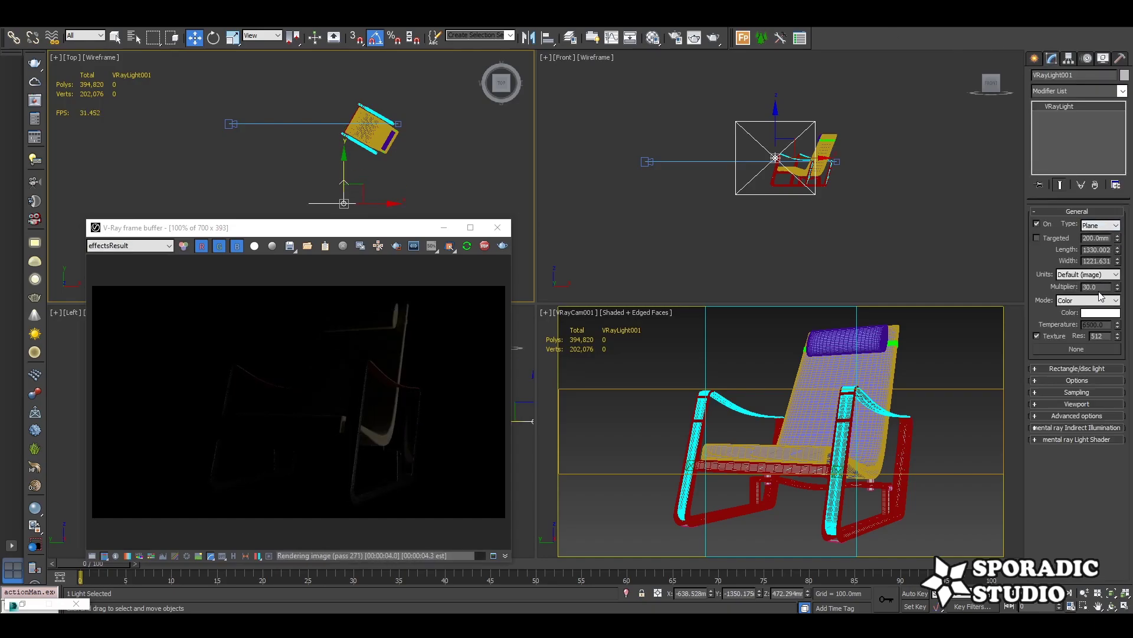
left_click_drag(1101, 287, 1076, 288)
type("60")
key("Return")
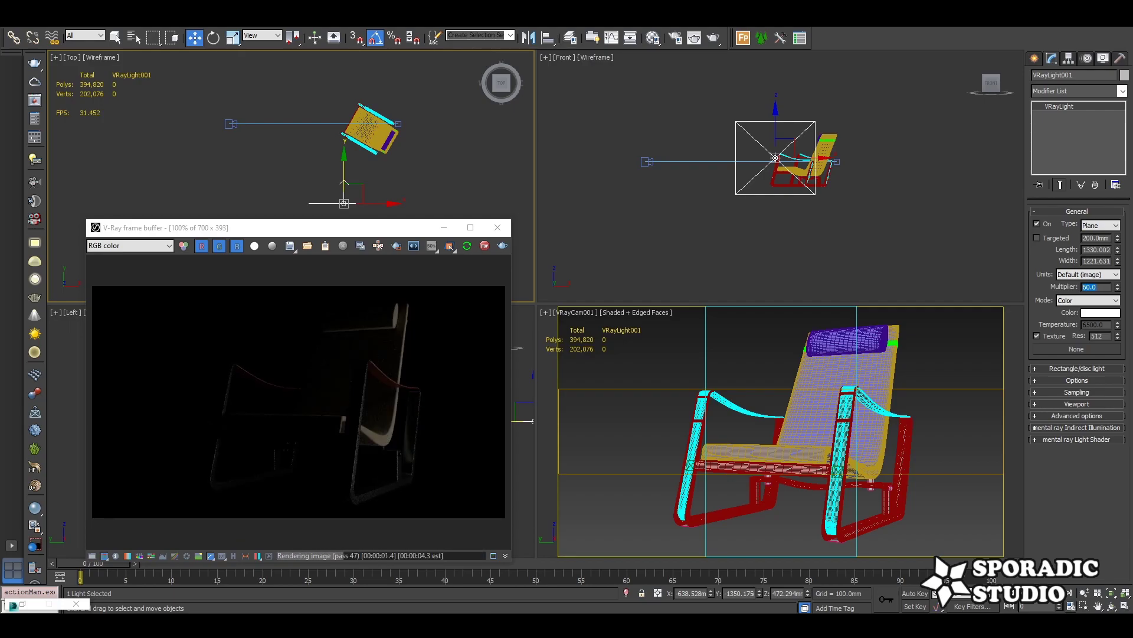
left_click(213, 38)
left_click_drag(380, 177, 394, 190)
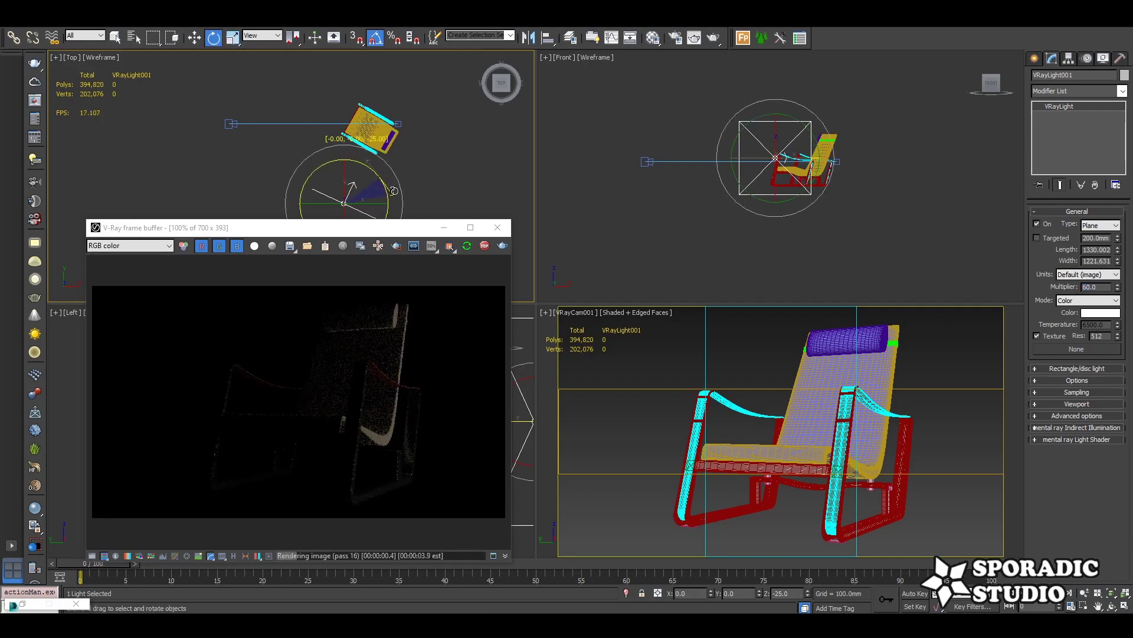
left_click(194, 38)
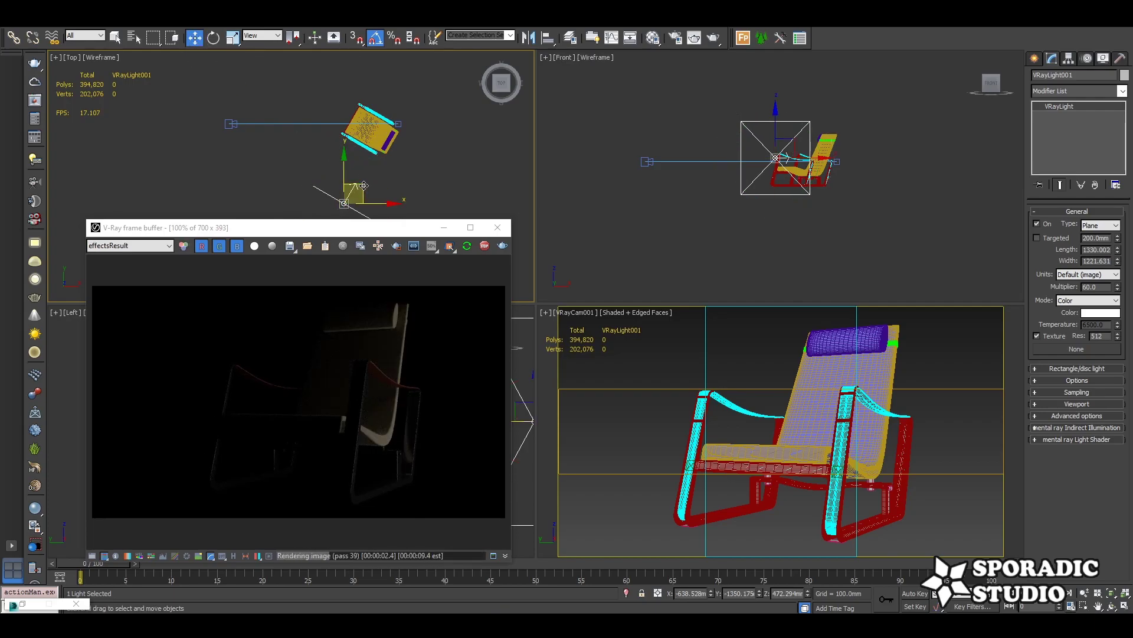
left_click_drag(364, 185, 330, 178)
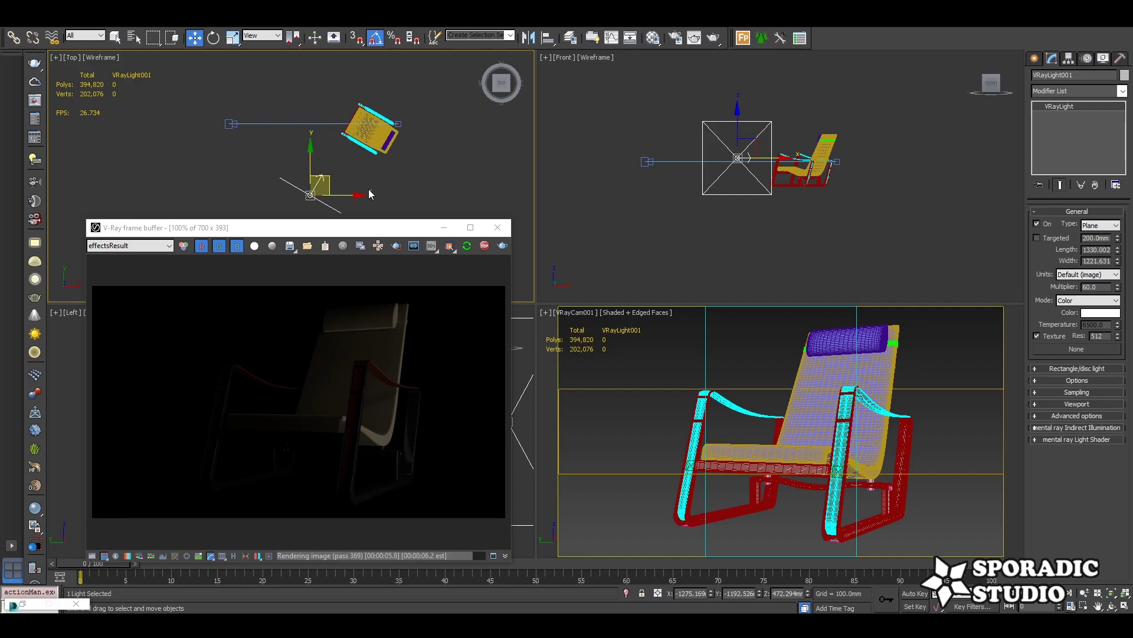
left_click(653, 38)
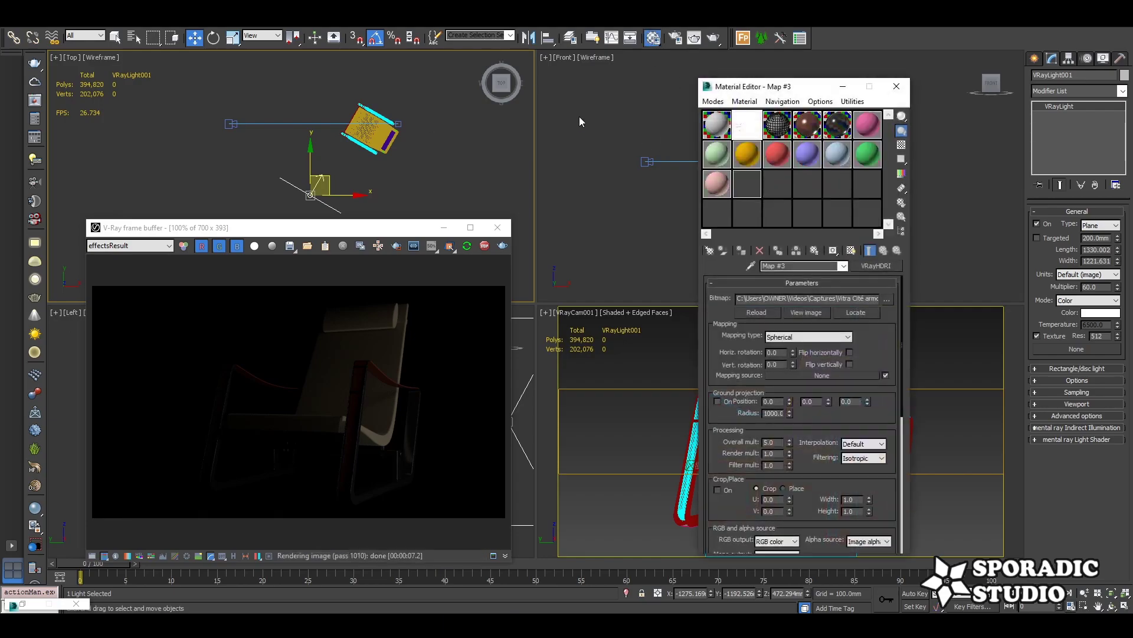
Switch the interactive render to a grey Lighting pass and rotate the light a further -5°.
left_click(676, 45)
left_click(199, 42)
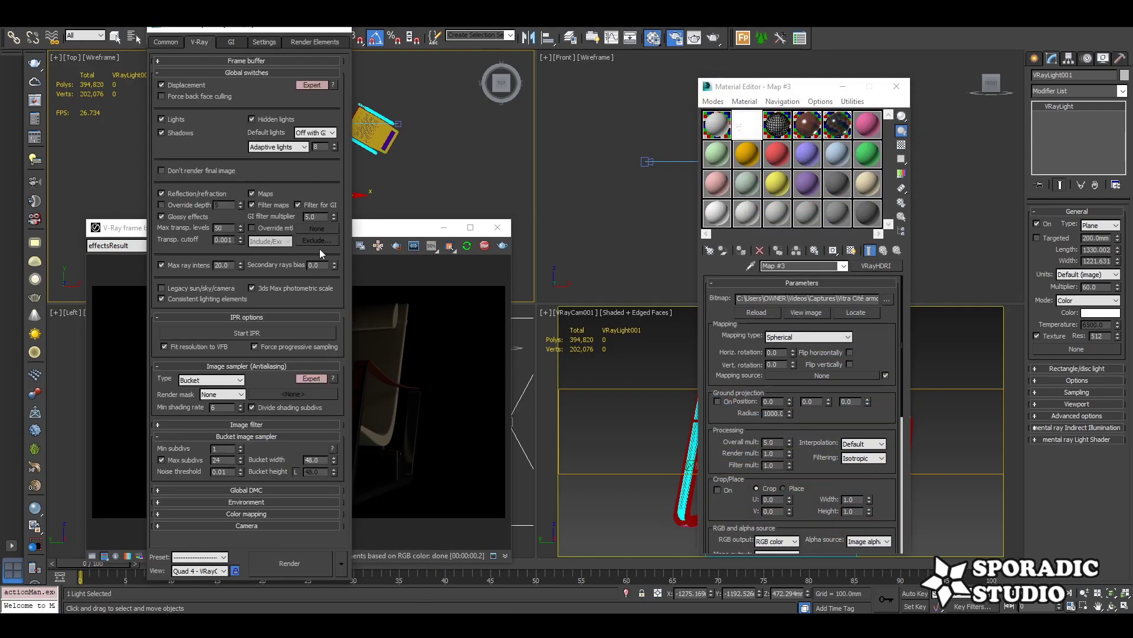
key("F10")
left_click(450, 246)
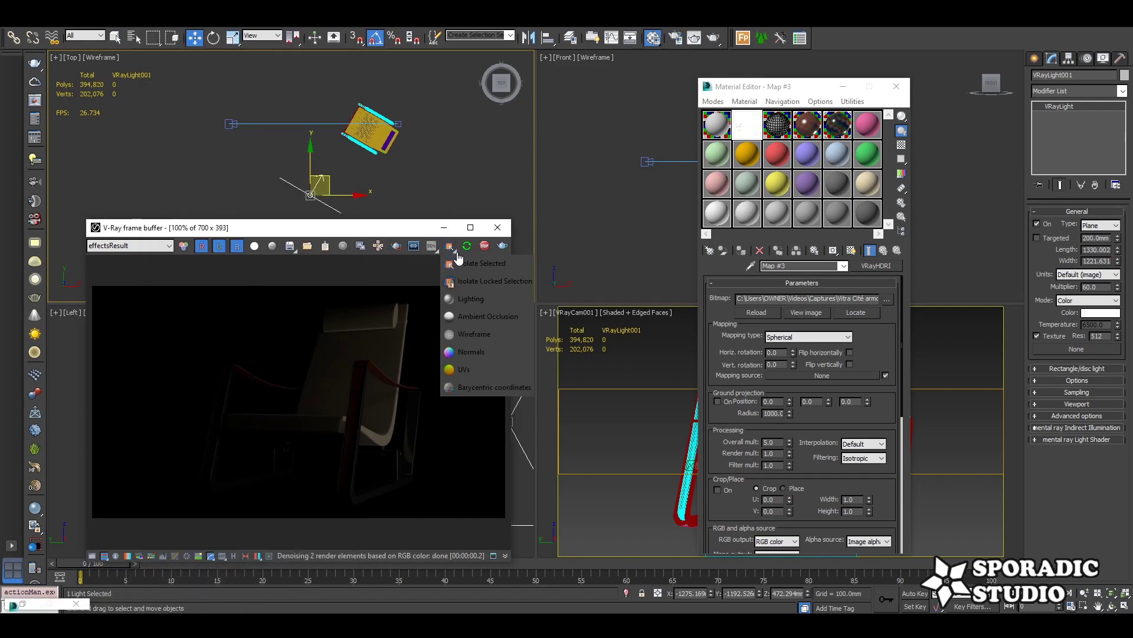
left_click(476, 297)
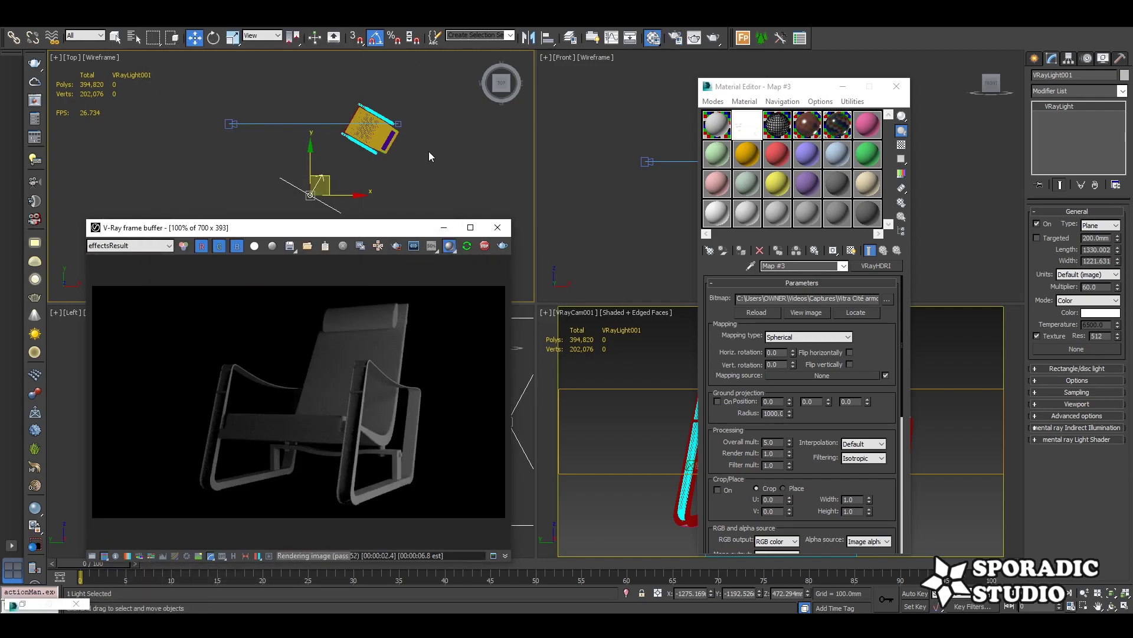
key("e")
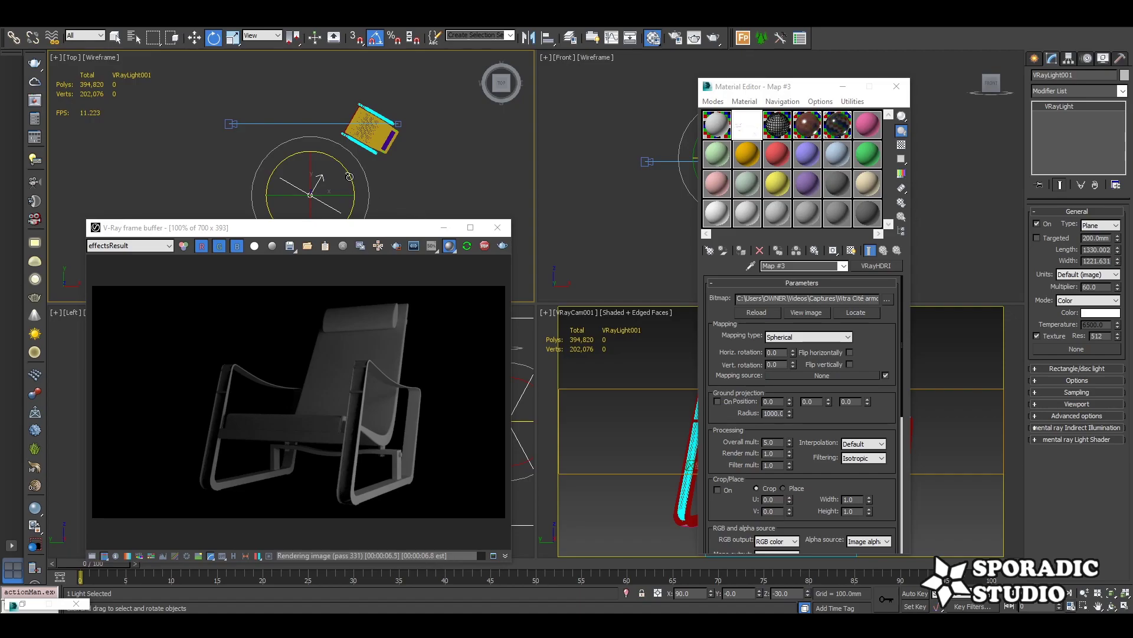
left_click_drag(350, 176, 351, 181)
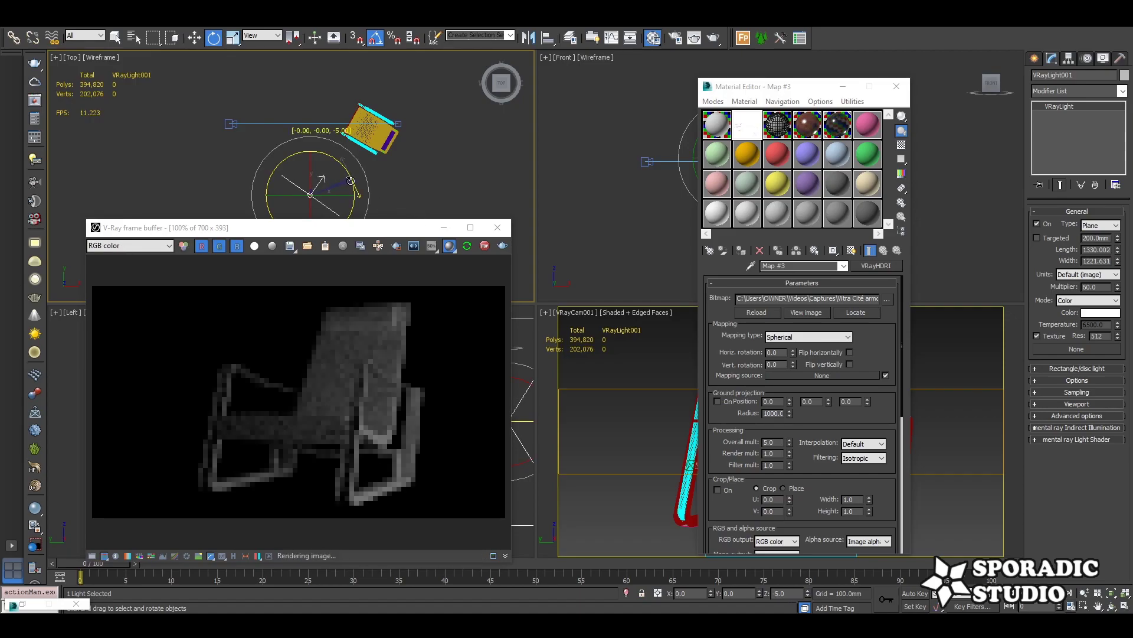
Mirror-copy the plane light to the chair's opposite side and shift it up and left.
left_click(529, 39)
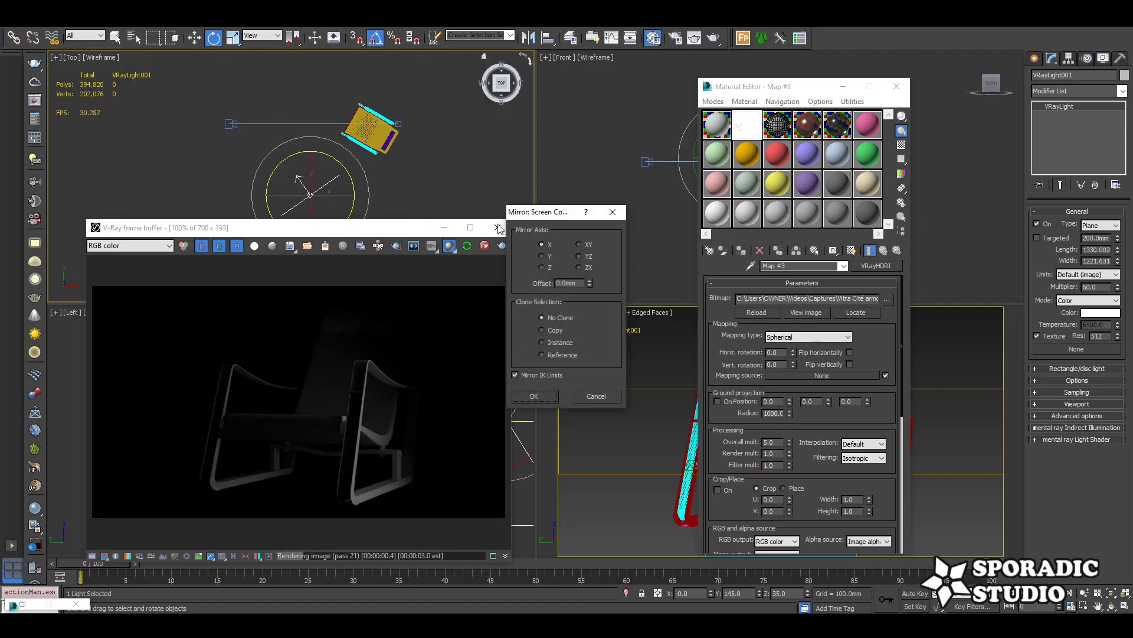
left_click(558, 331)
left_click(553, 395)
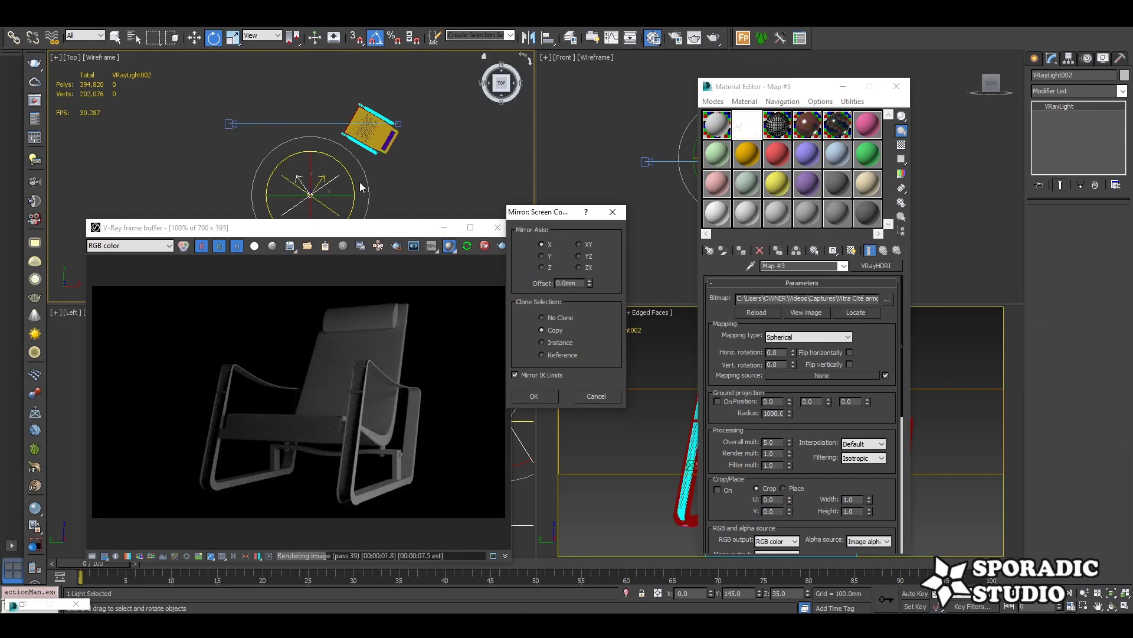
mouse_move(310, 194)
left_mouse_down()
mouse_move(413, 99)
mouse_move(372, 135)
left_mouse_up()
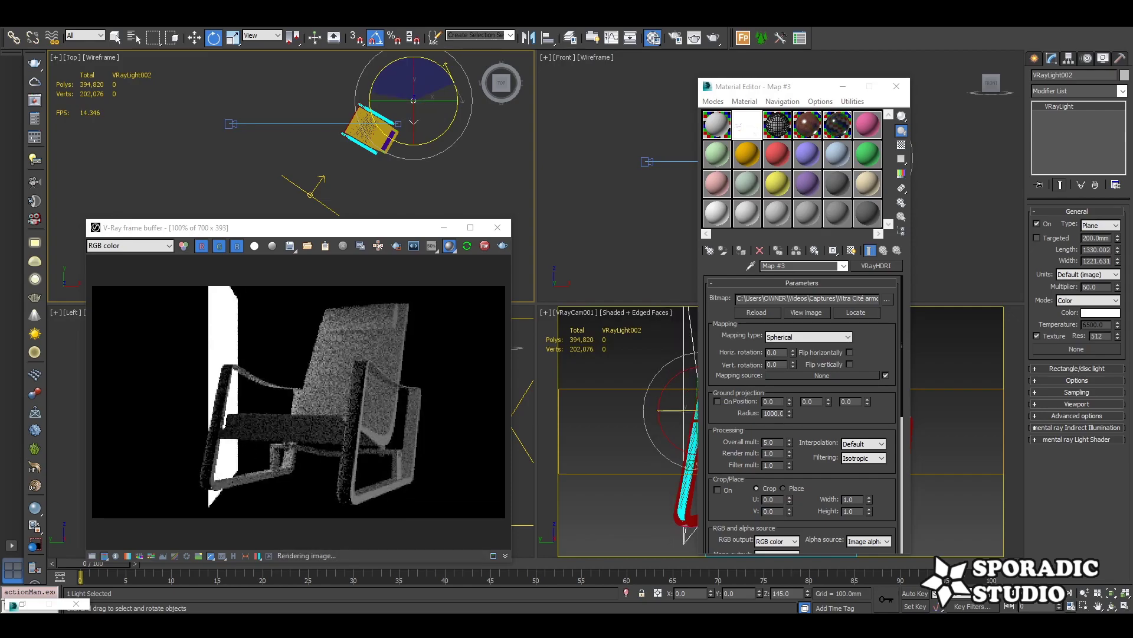
left_click(195, 39)
middle_click_drag(354, 88, 351, 153)
left_click_drag(435, 163, 402, 115)
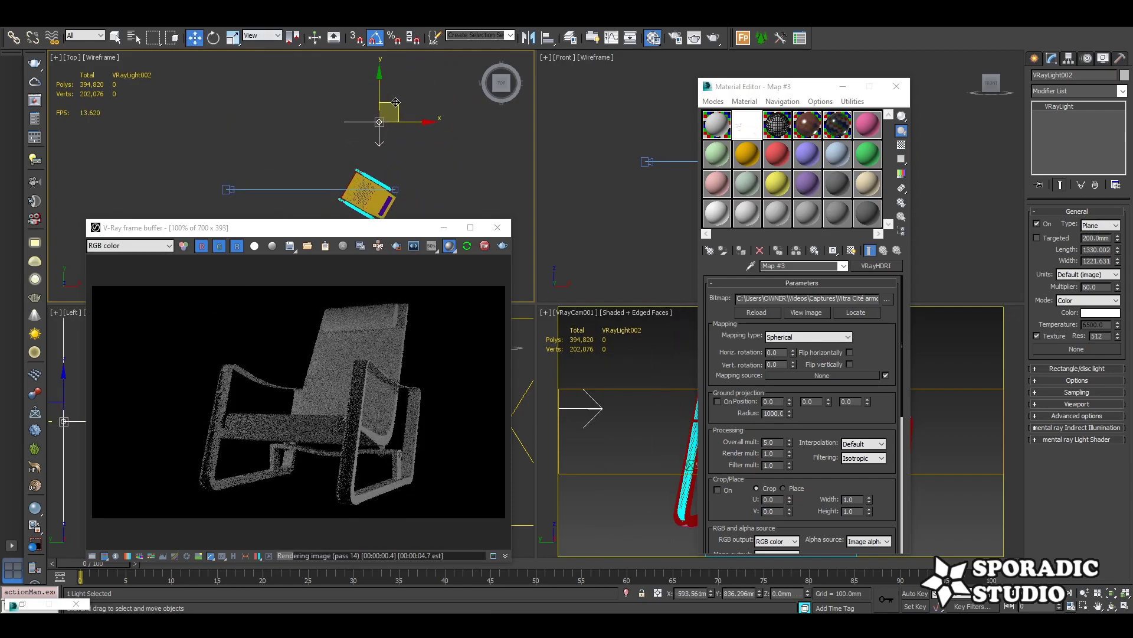
left_click(118, 37)
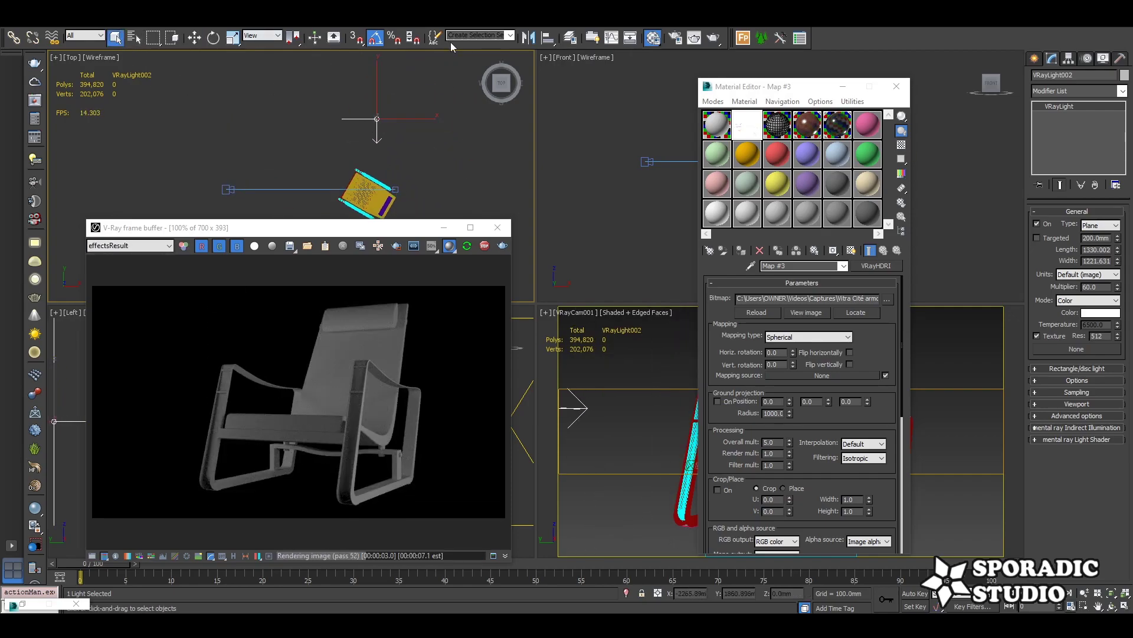
Tick Invisible in VRayLight001's Options so it doesn't show in renders.
left_click(1086, 382)
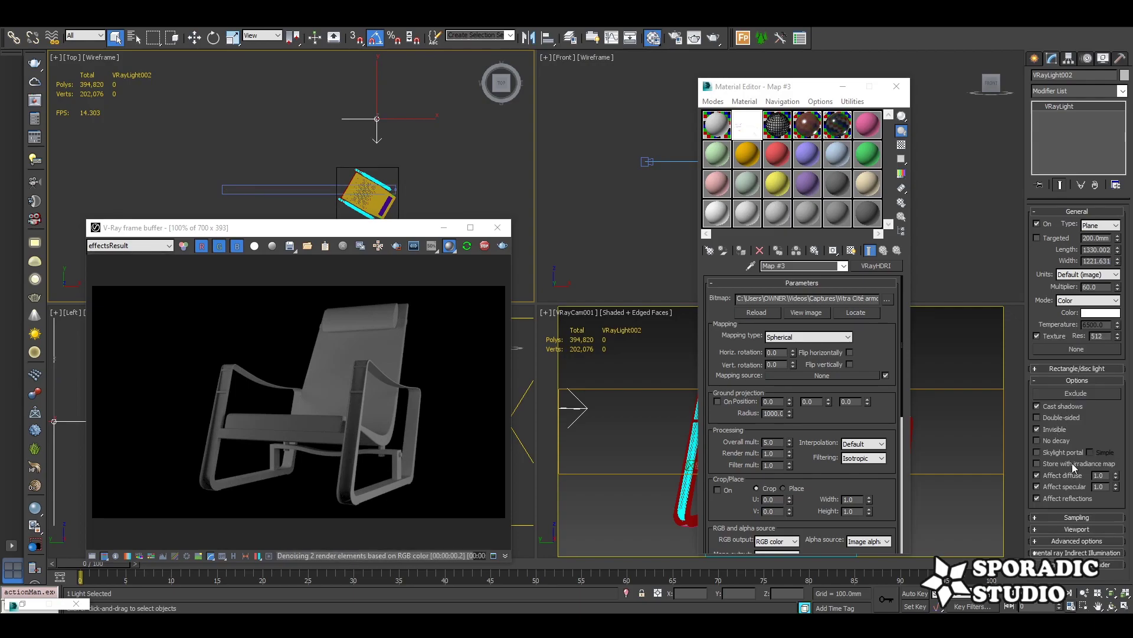
middle_click_drag(471, 167, 441, 79)
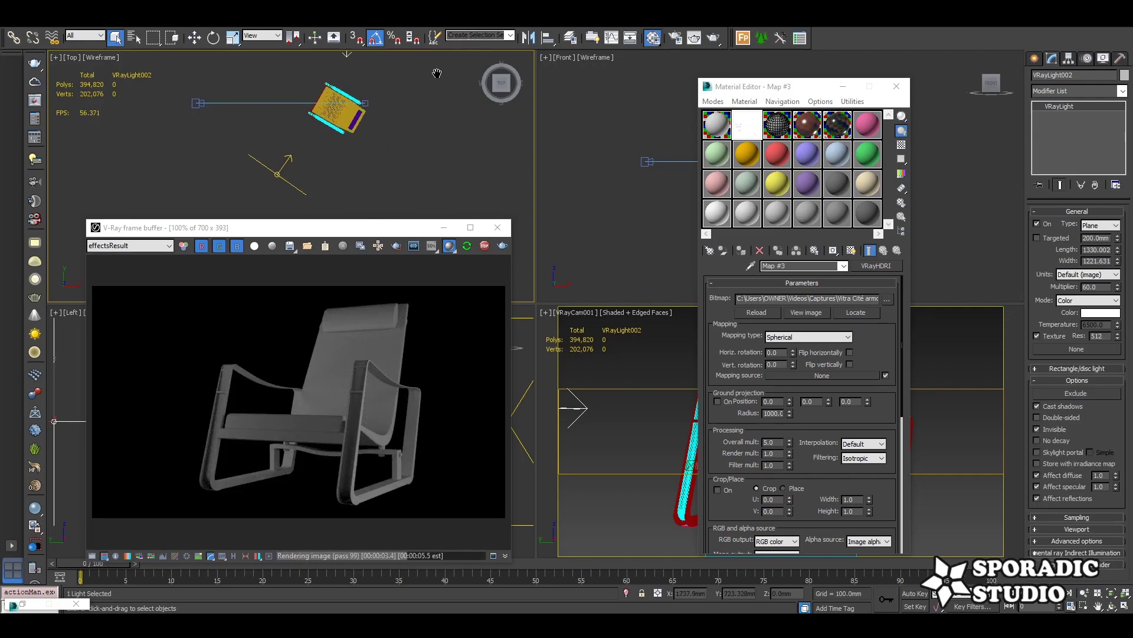
left_click(276, 172)
left_click(1049, 431)
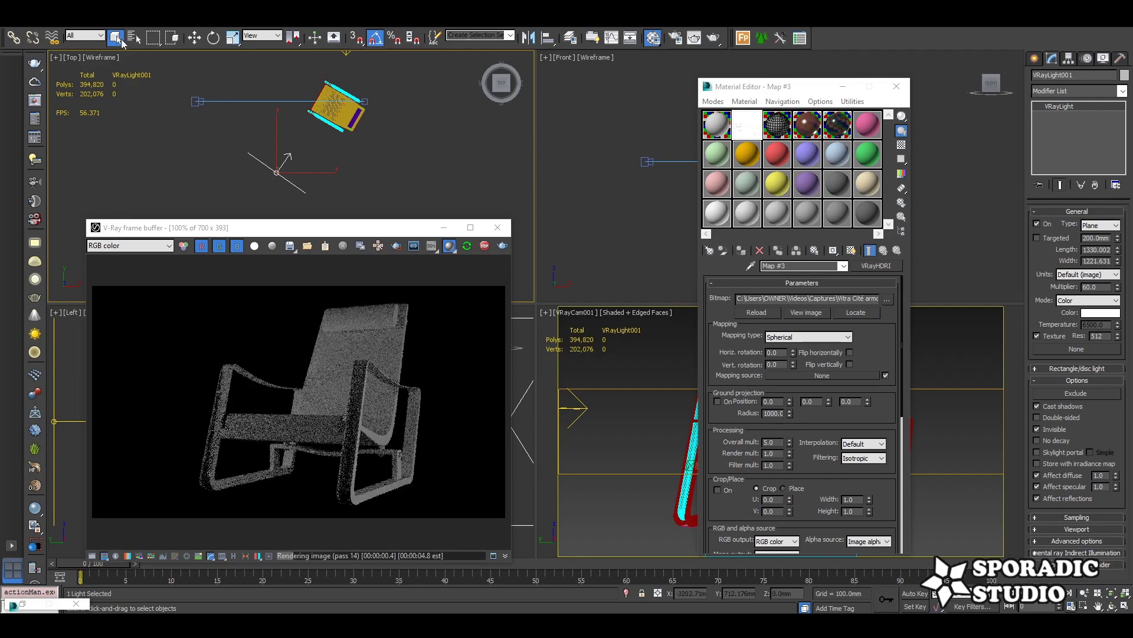
left_click(395, 189)
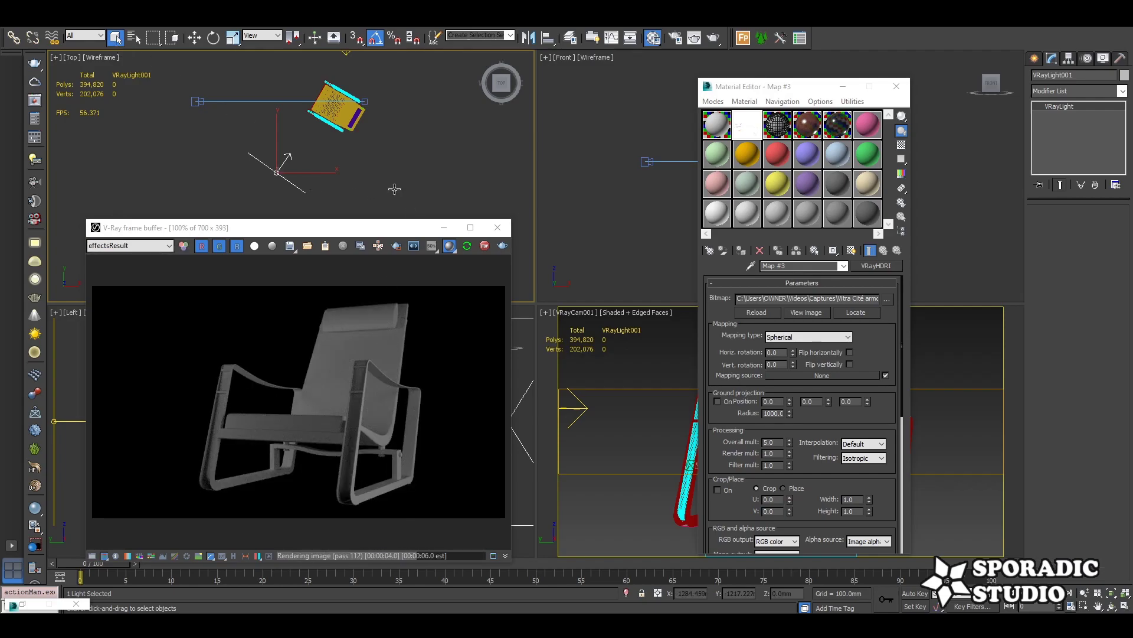
scroll(379, 161, "down", 2)
middle_click_drag(389, 165, 373, 150)
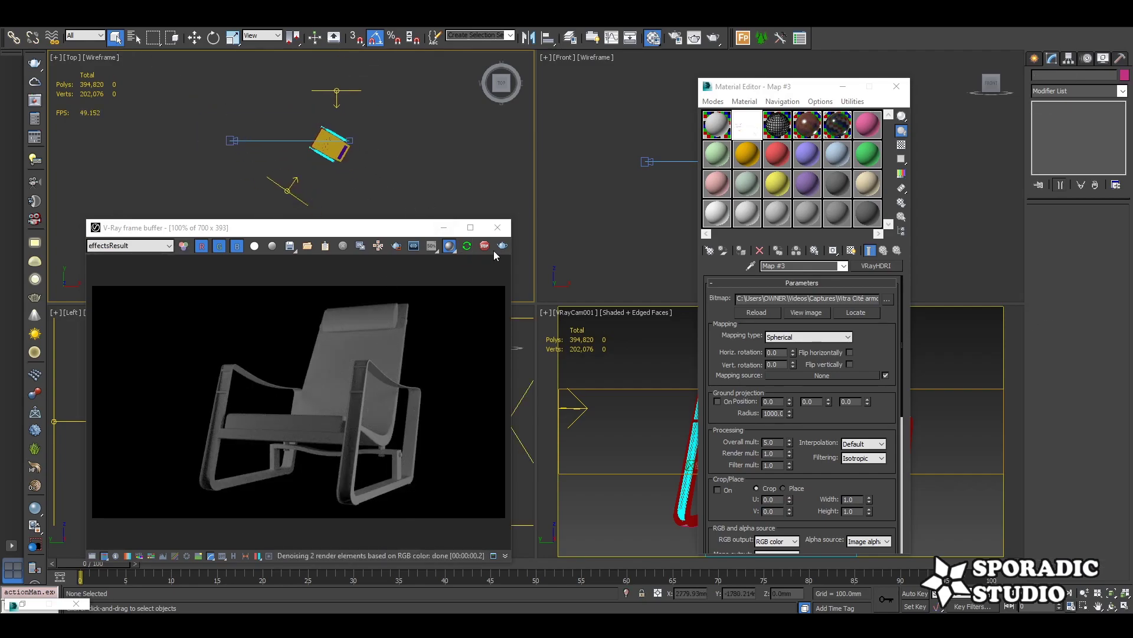
left_click(1034, 58)
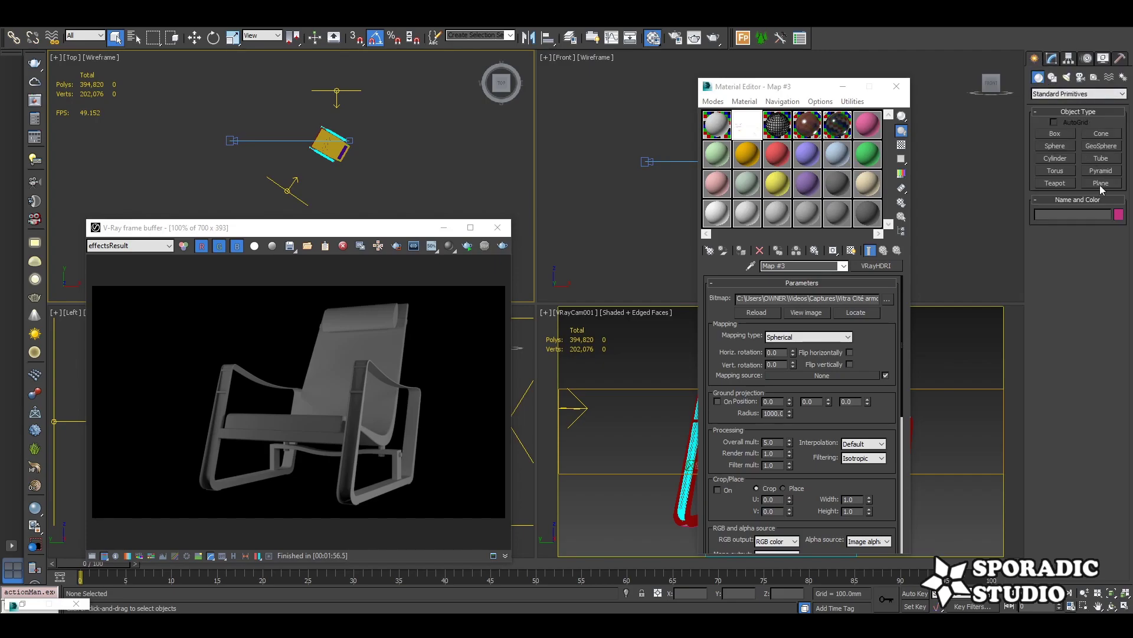
Draw floor plane Plane013 under the chair, lengthen it to 10099 mm, and re-render.
left_click(1101, 183)
scroll(393, 133, "down", 2)
left_click_drag(291, 93, 327, 117)
left_click_drag(378, 149, 414, 194)
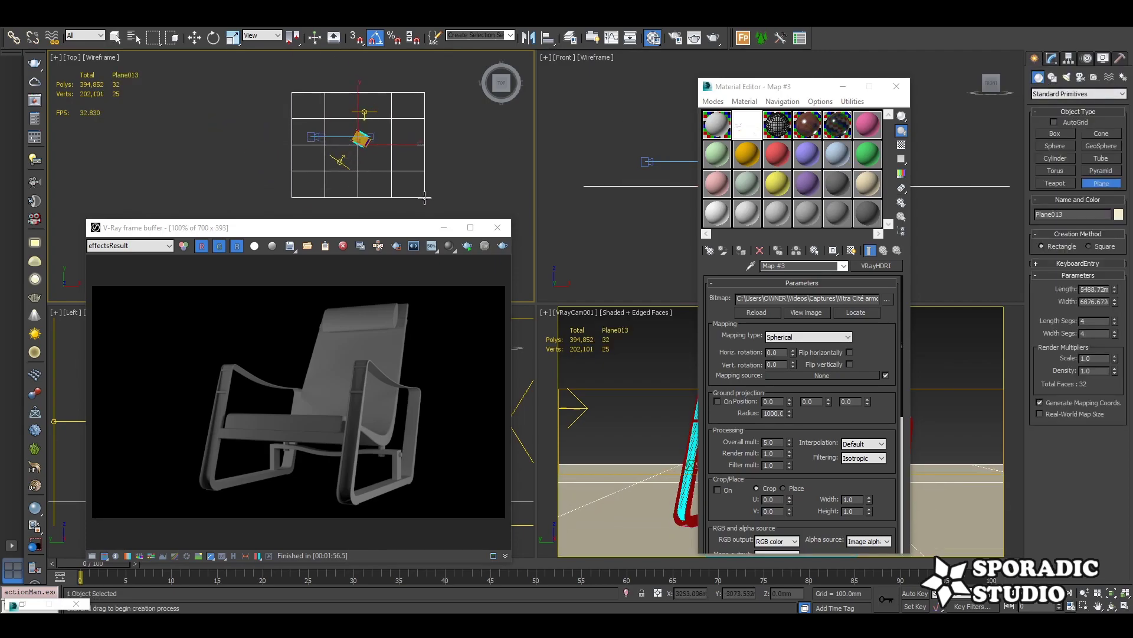
left_click(1053, 58)
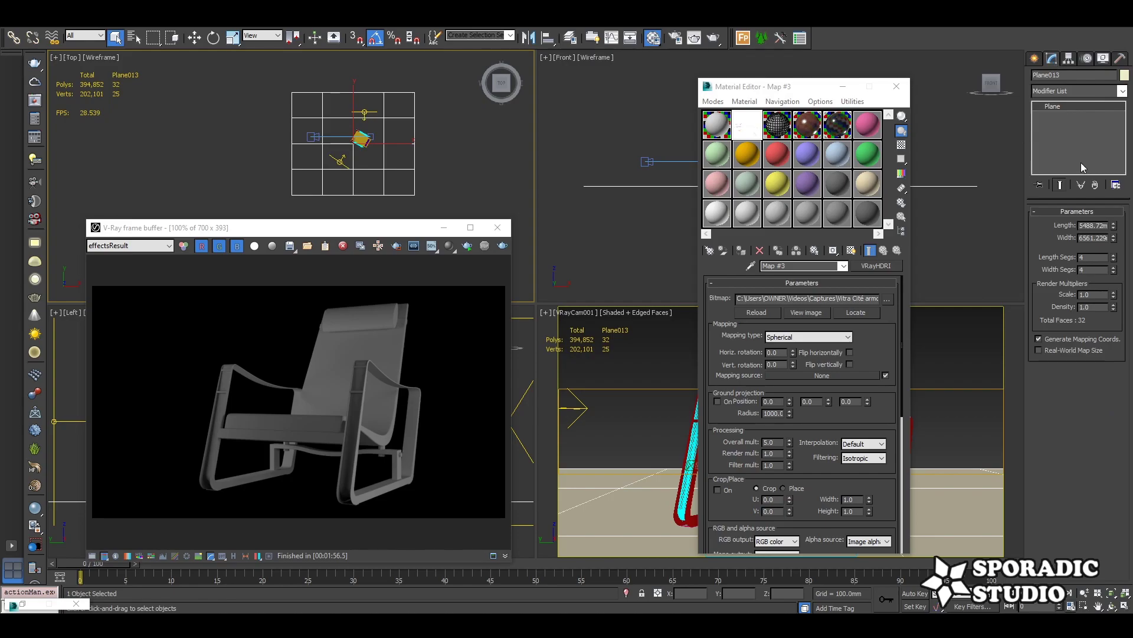
left_click(1114, 256)
left_click_drag(1114, 228, 1113, 171)
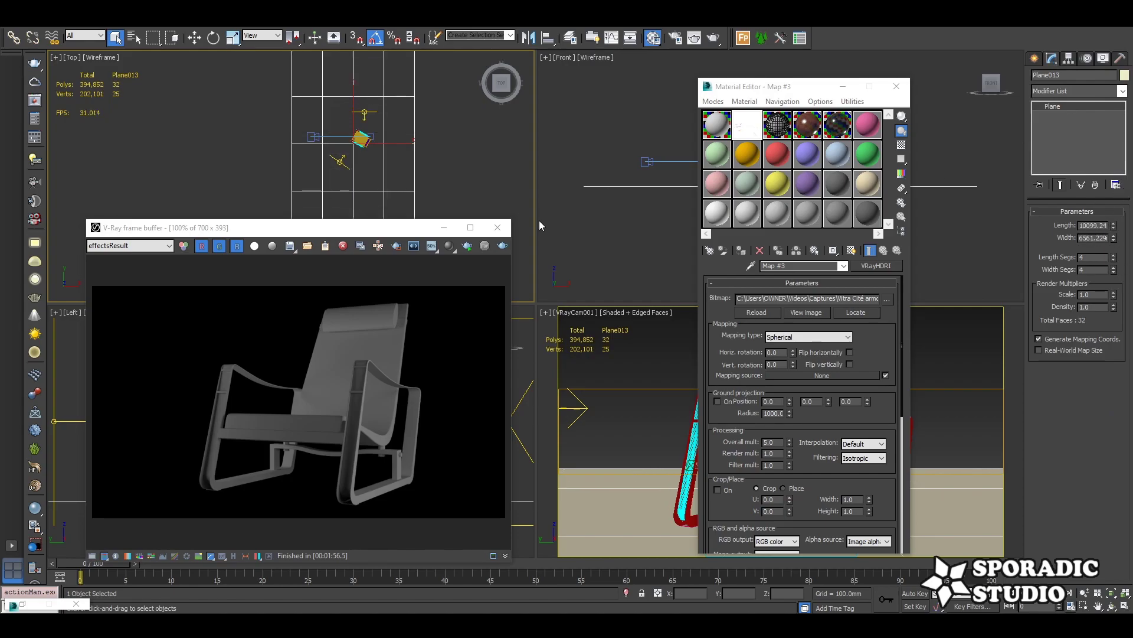
left_click(502, 246)
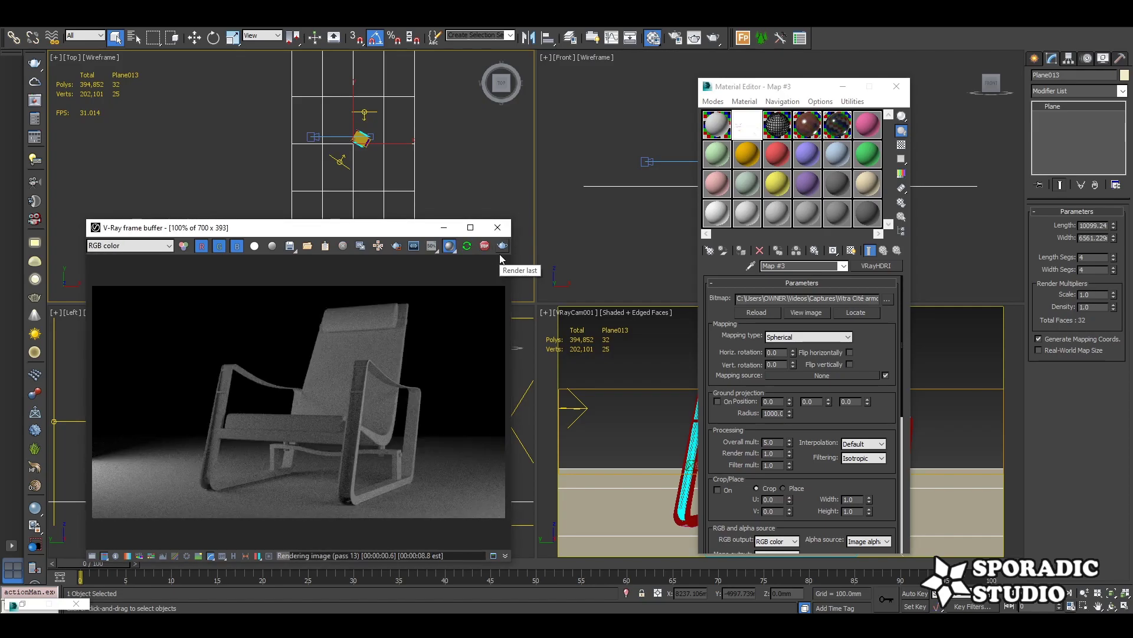
scroll(412, 156, "down", 2)
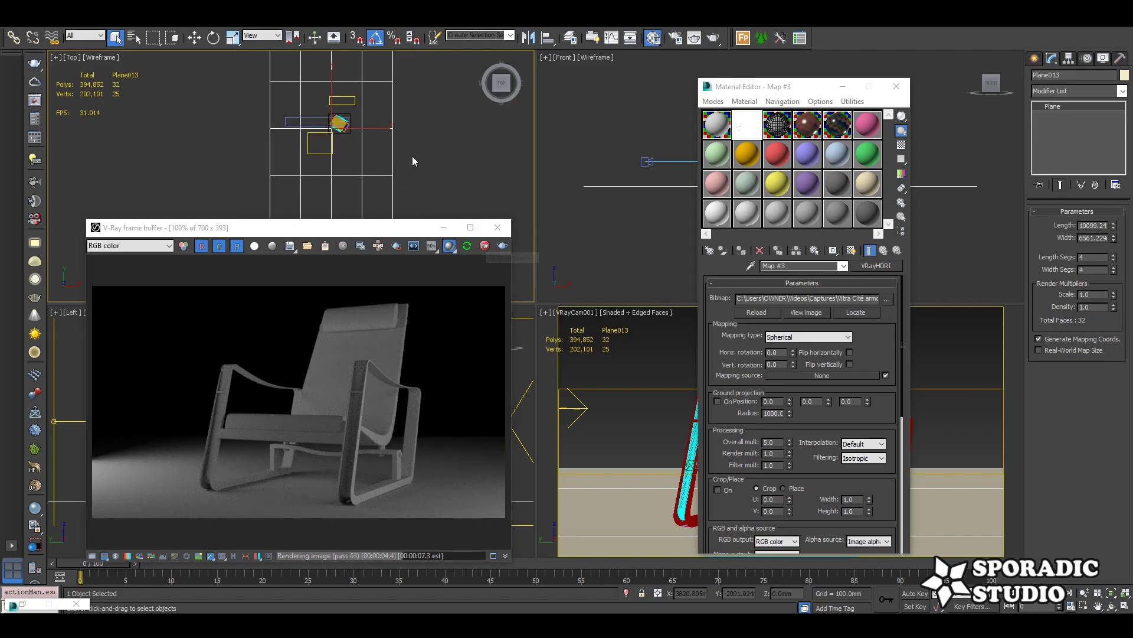
scroll(412, 156, "down", 3)
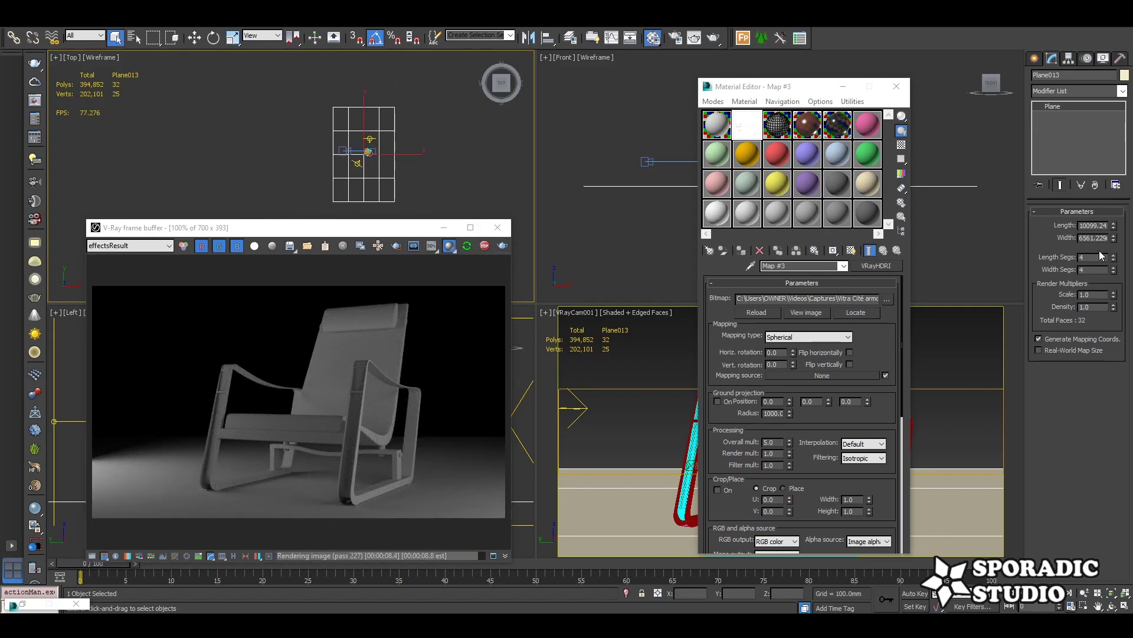
Set the plane to 1 length and width segment and convert it to Editable Poly.
right_click(1114, 258)
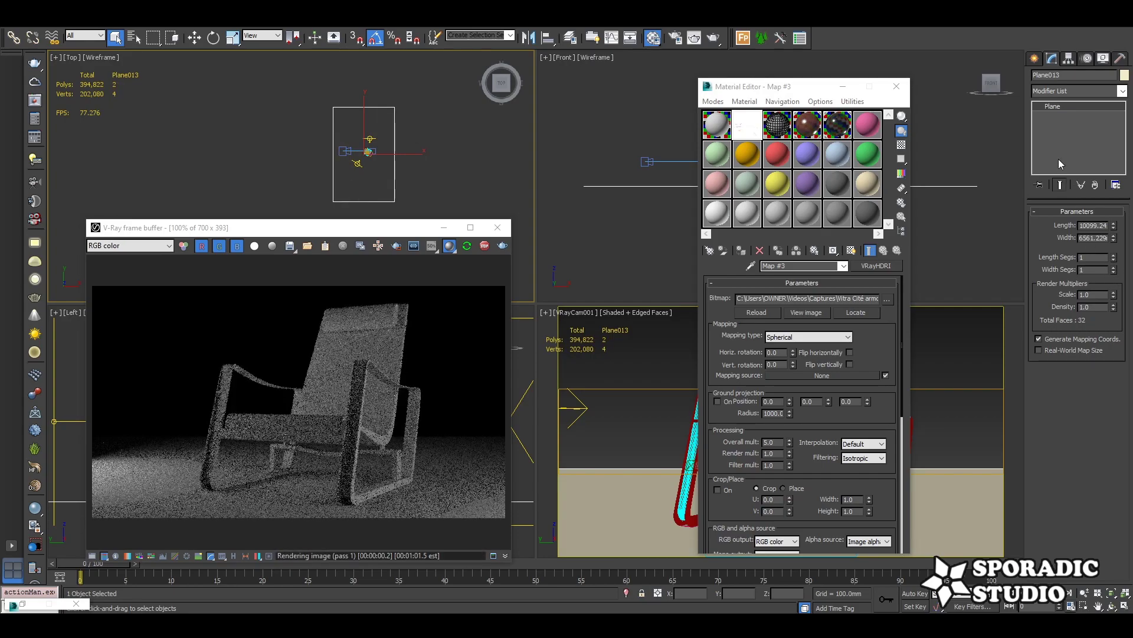
right_click(428, 145)
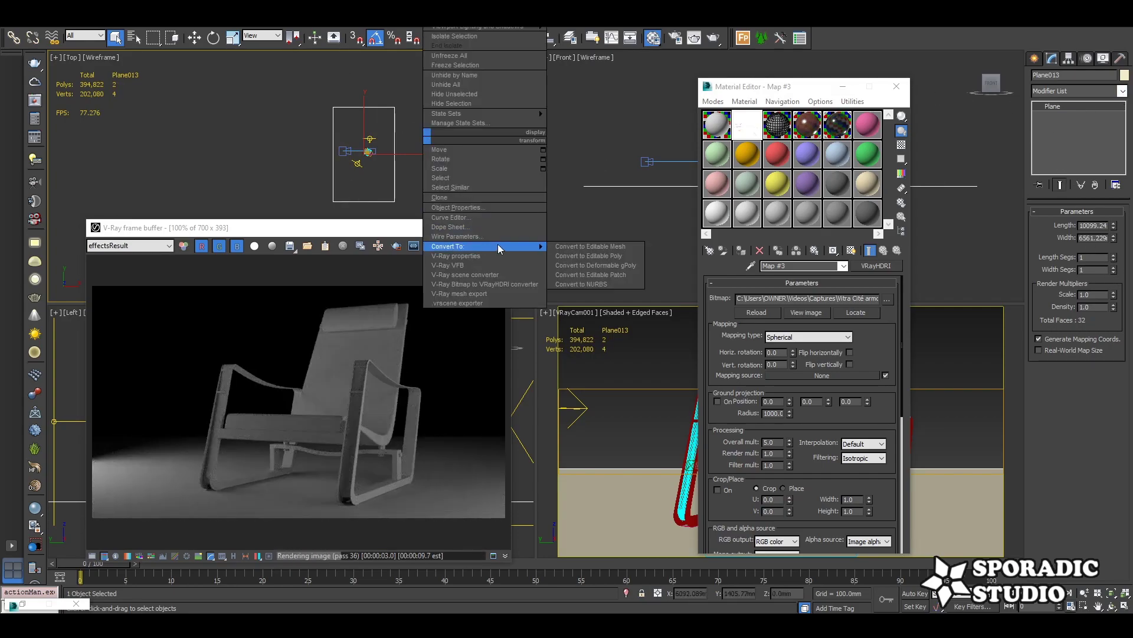
left_click(597, 256)
Raise the plane's back edge in Z into a backdrop wall and orbit to inspect it.
left_click(1061, 225)
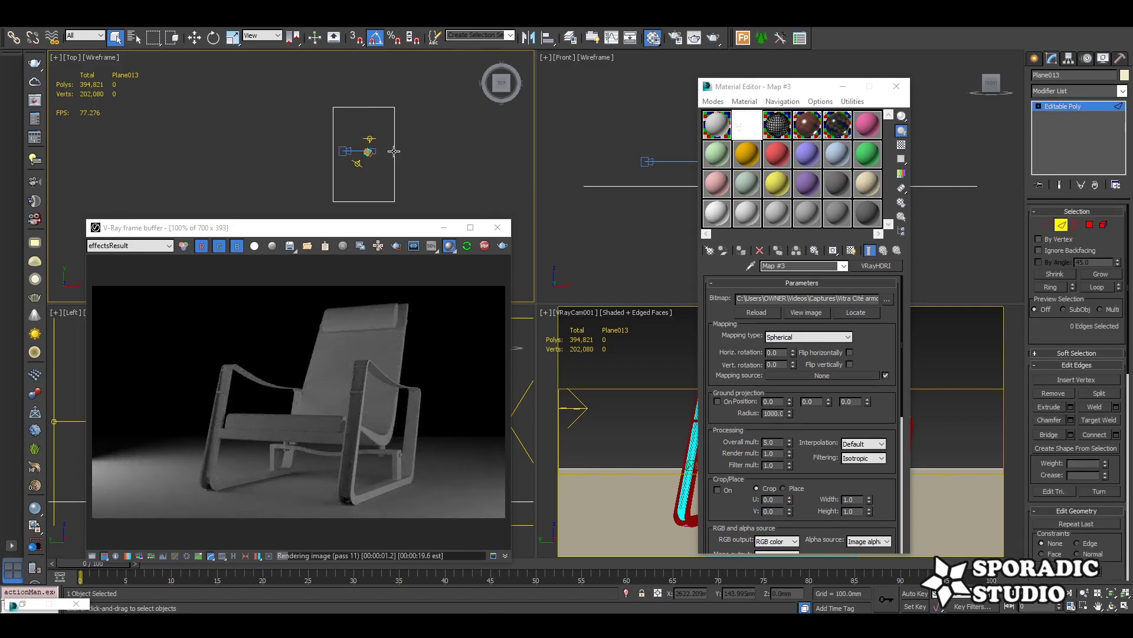
scroll(876, 207, "down", 2)
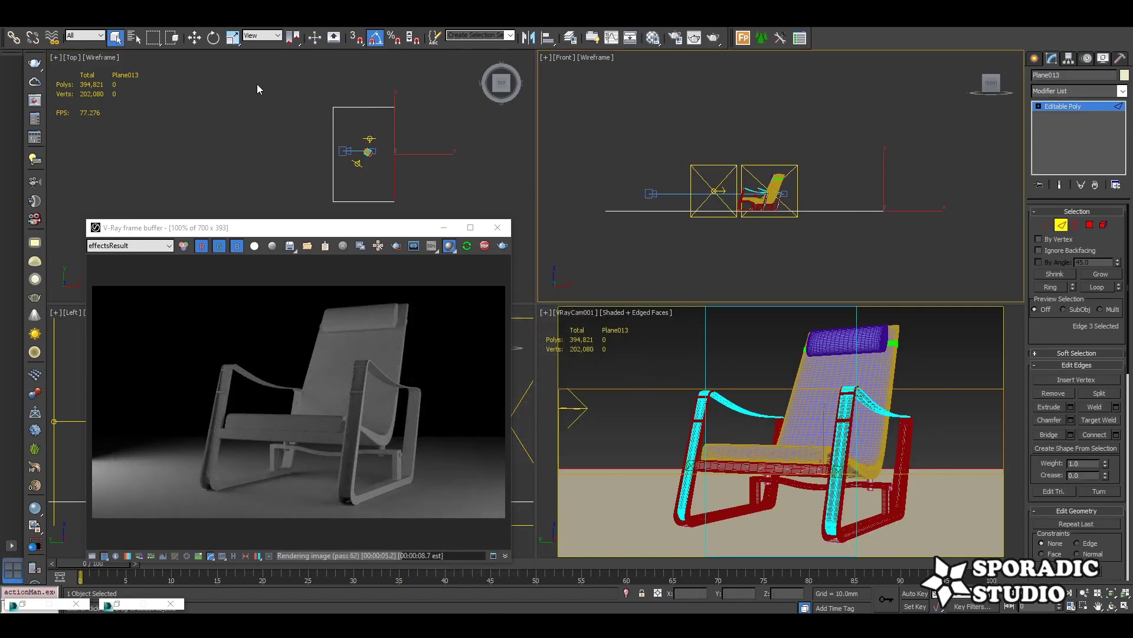
key("w")
left_click_drag(885, 178, 885, 54)
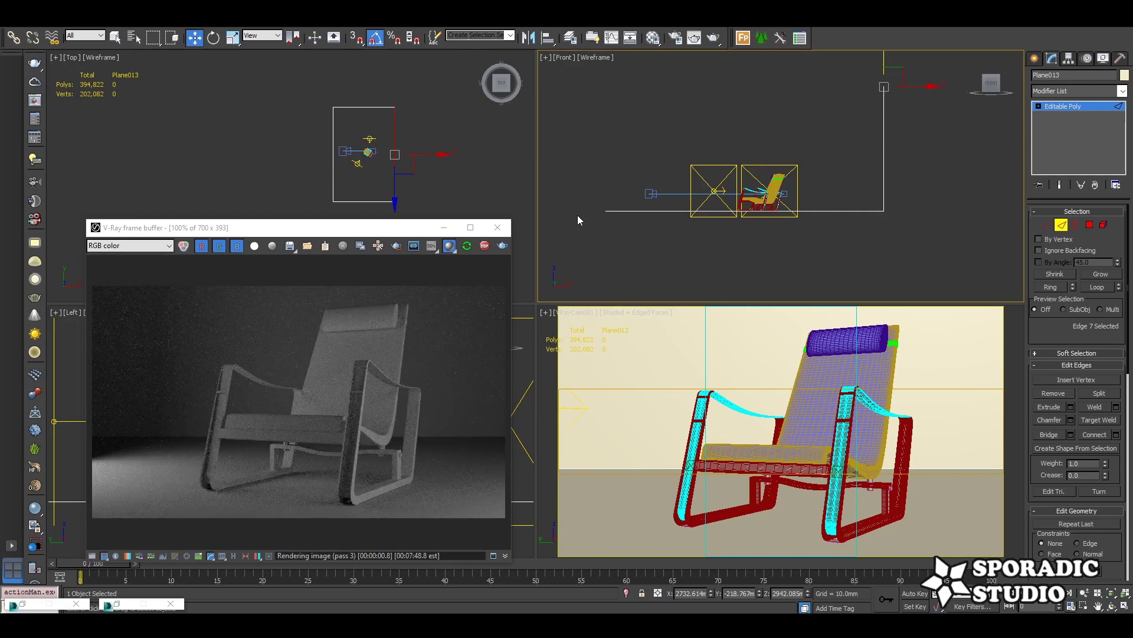
middle_click_drag(741, 226, 777, 230, "alt")
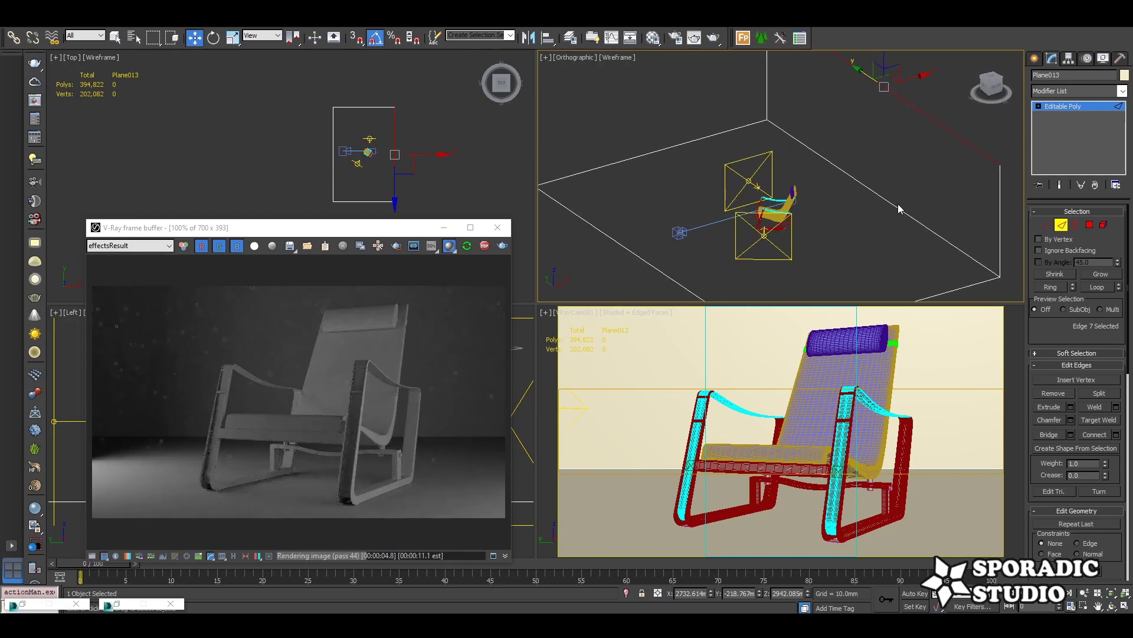
middle_click_drag(900, 209, 846, 204, "alt")
left_click_drag(460, 227, 488, 105)
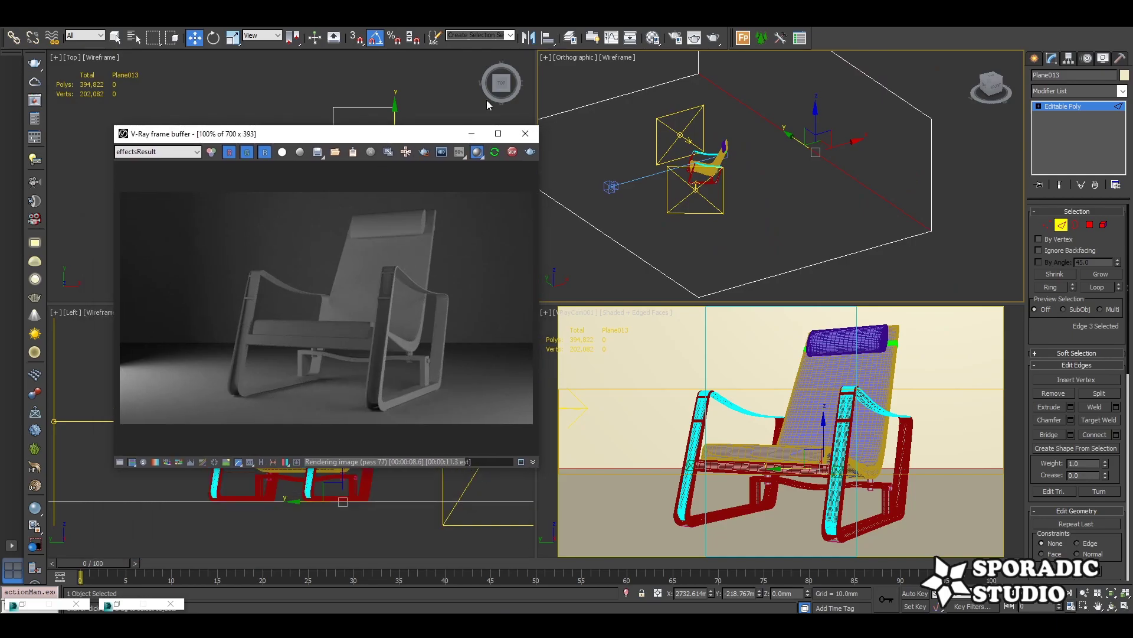
key("F10")
Review the render elements and V-Ray system settings, then return to the Front view.
left_click(302, 42)
left_click(260, 44)
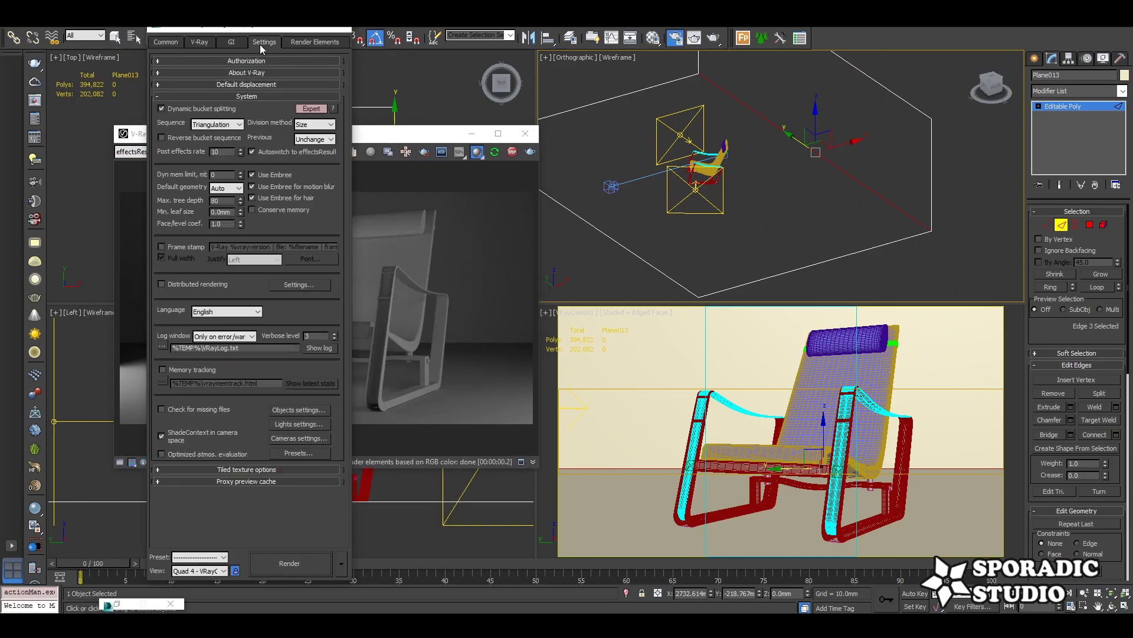
left_click(300, 29)
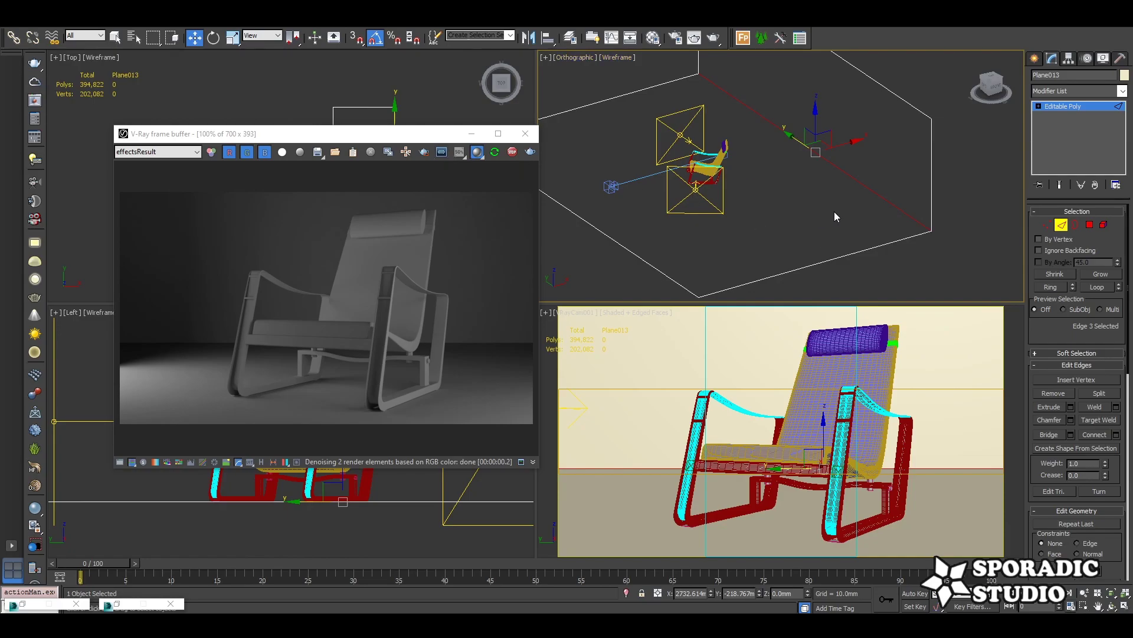
key("f")
scroll(1121, 319, "down", 3)
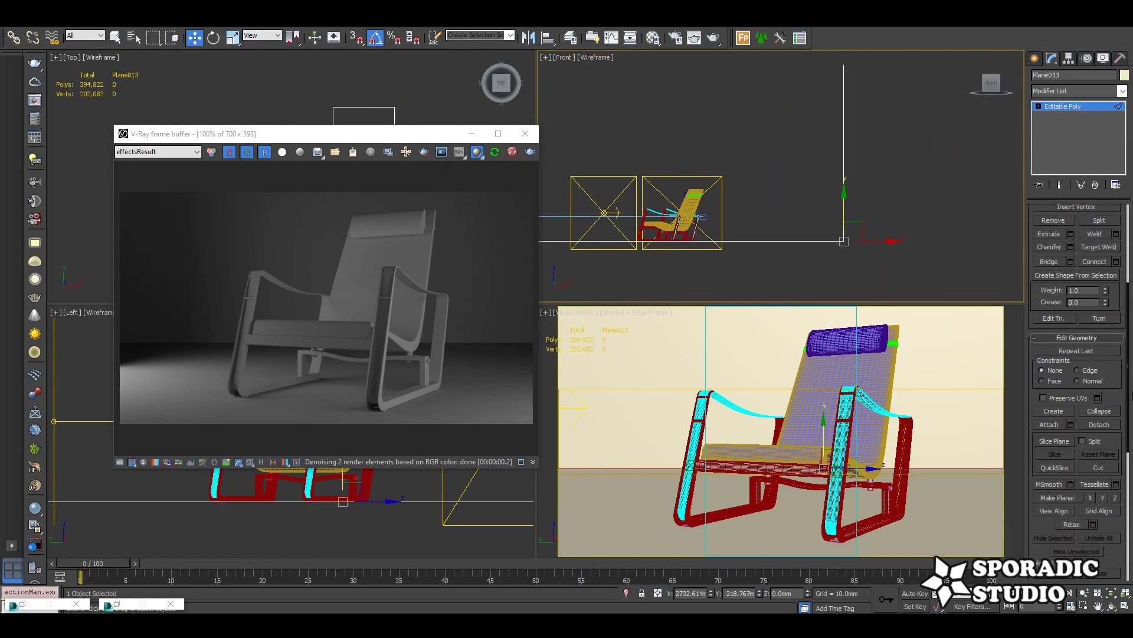
scroll(1097, 354, "down", 3)
scroll(1121, 354, "up", 2)
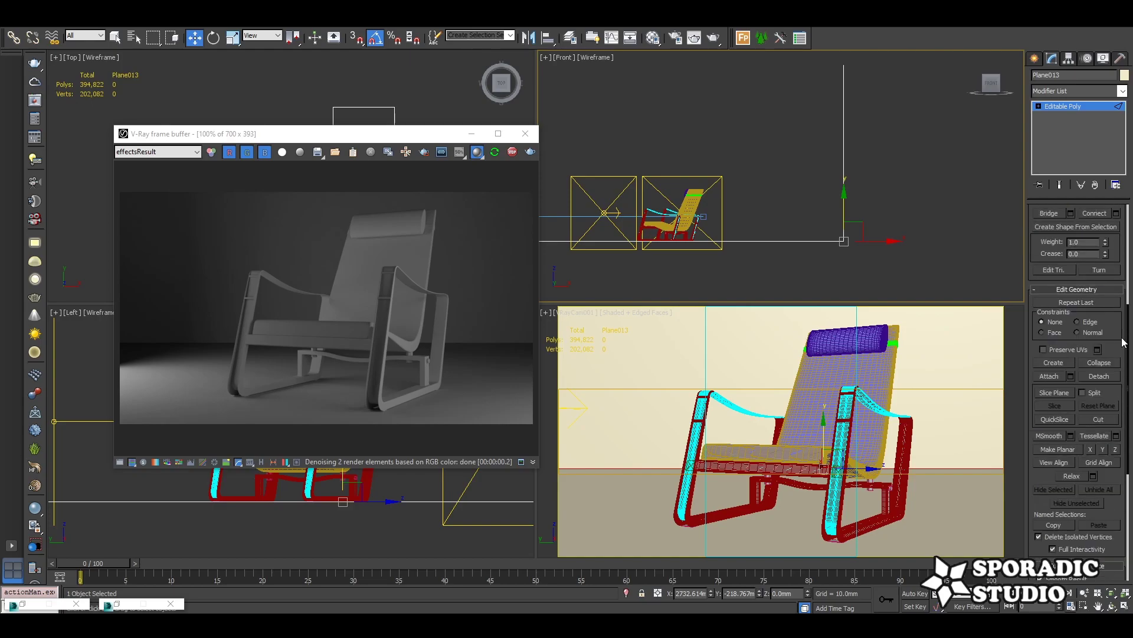
scroll(1098, 343, "up", 2)
Test a drag chamfer on the backdrop corner, undo it, and recheck the render elements.
left_click(1050, 332)
left_click_drag(842, 240, 844, 216)
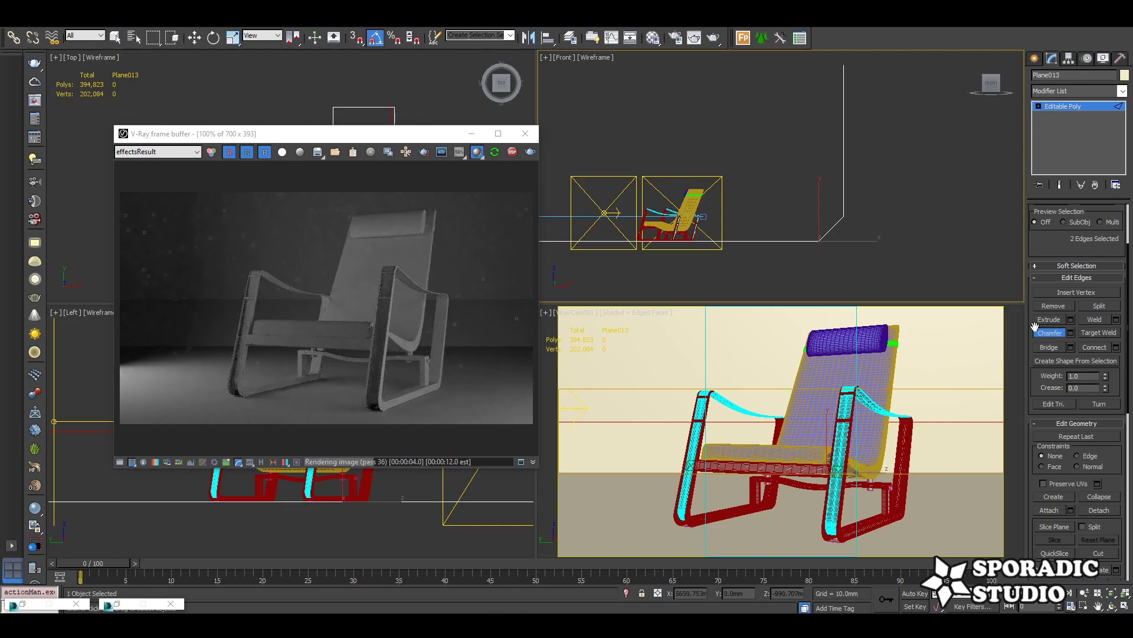
key("ctrl+z")
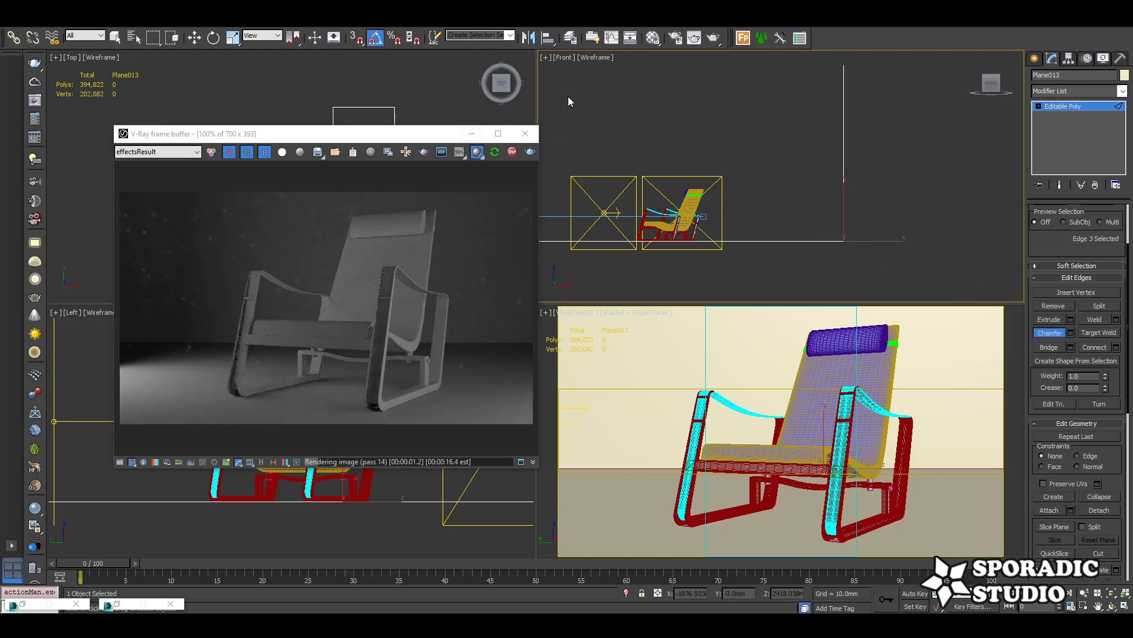
left_click(676, 39)
left_click(315, 42)
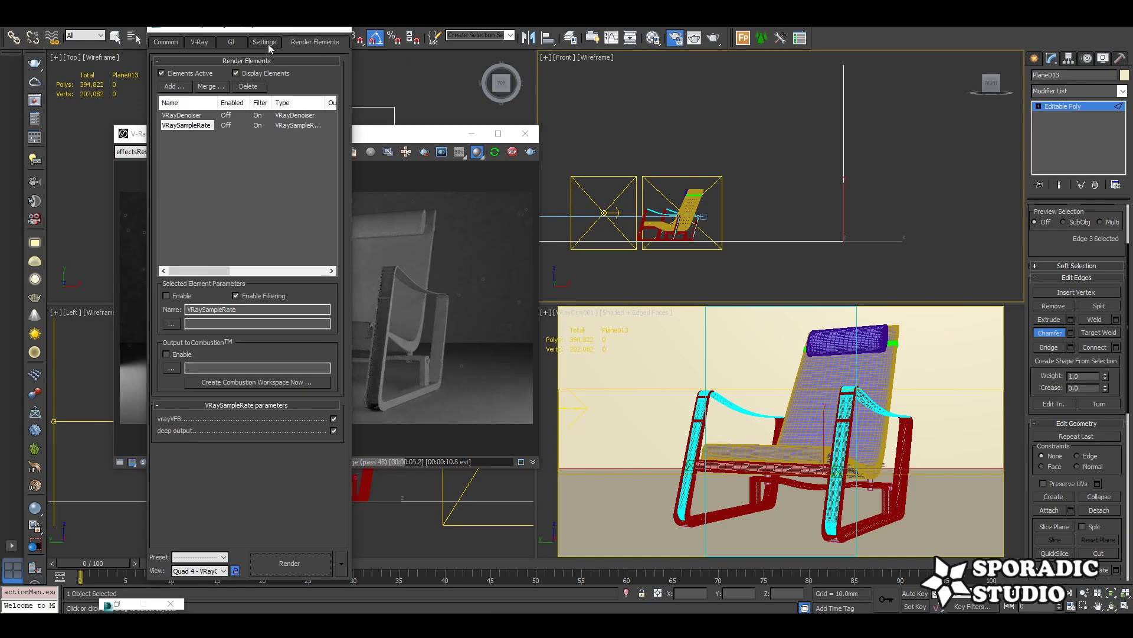
left_click(268, 44)
left_click(315, 42)
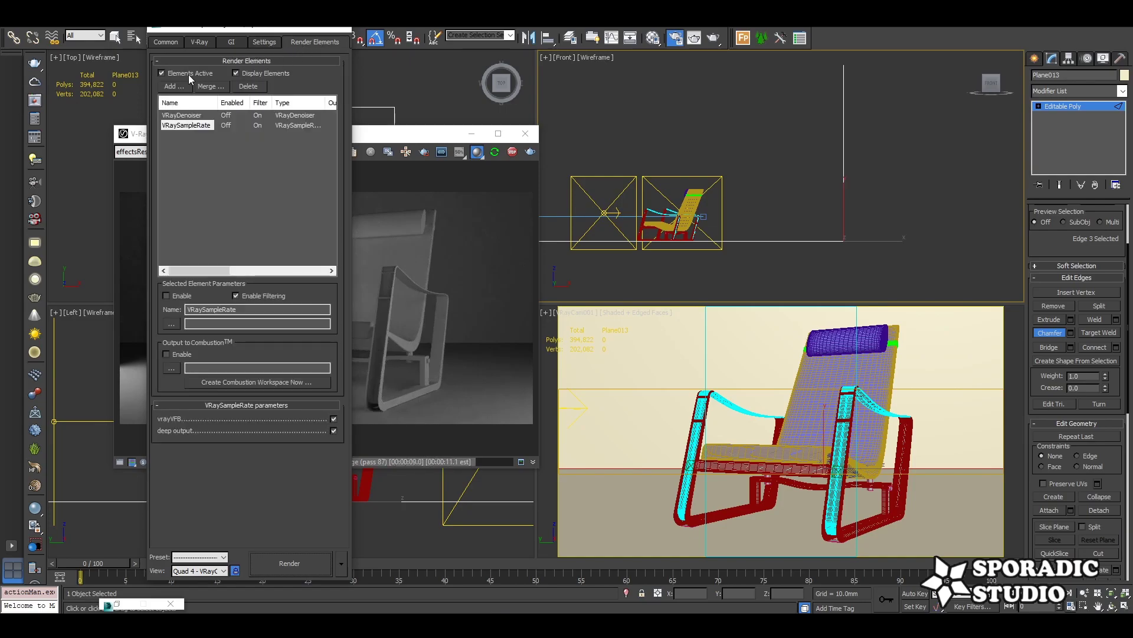
left_click(676, 39)
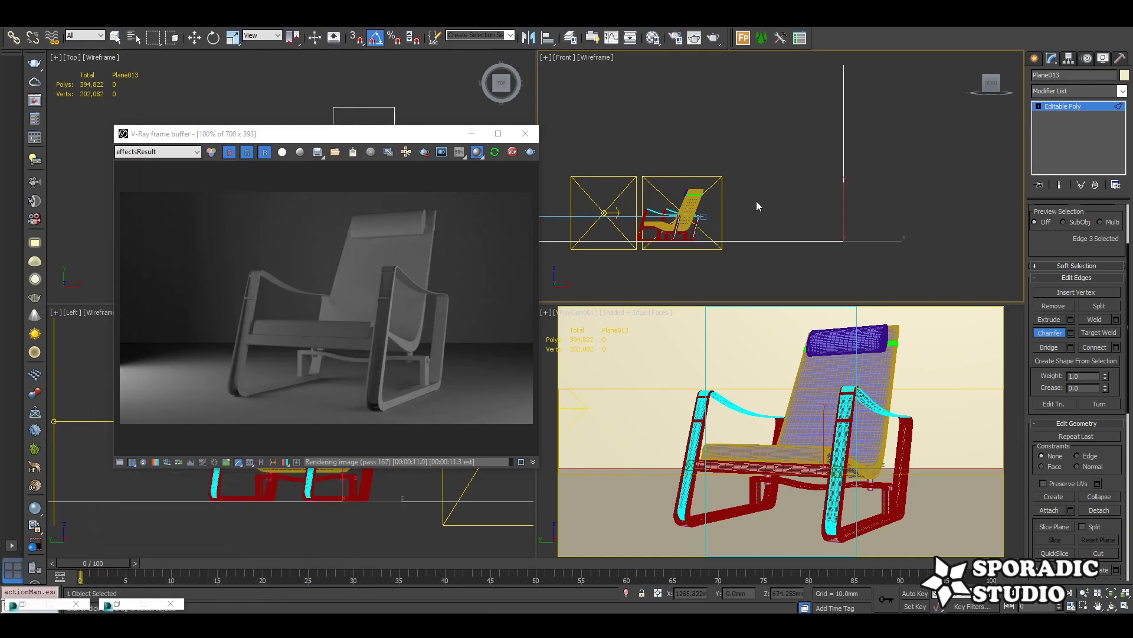
Chamfer Plane013's floor-to-wall edge with 6 segments and exit Edge sub-object level.
key("w")
left_click(1070, 332)
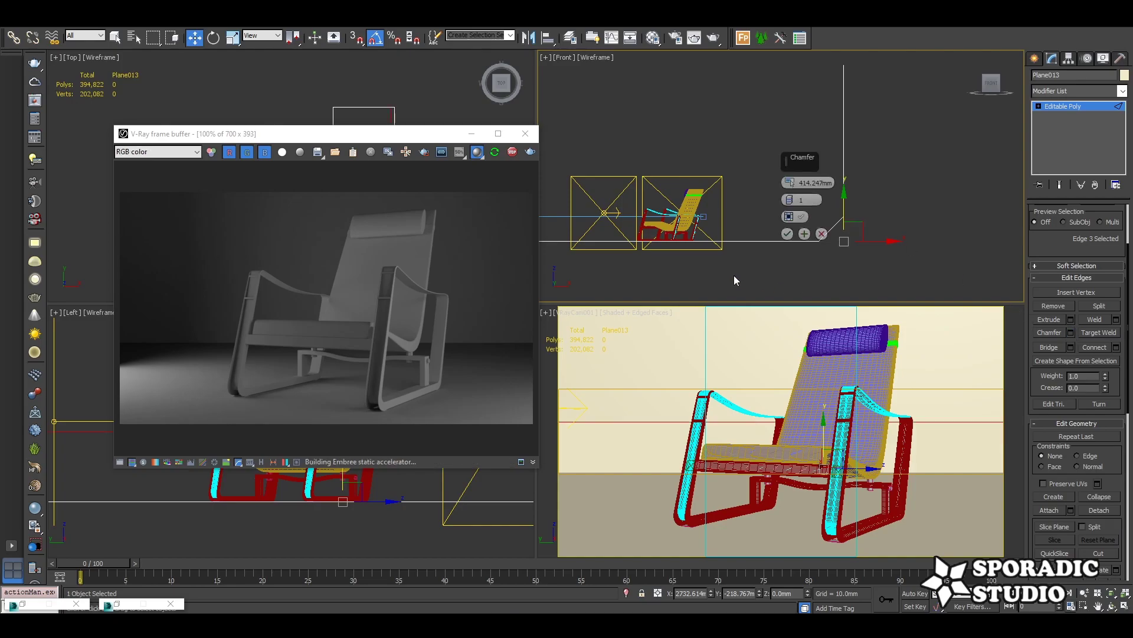
left_click(791, 200)
left_click(790, 198)
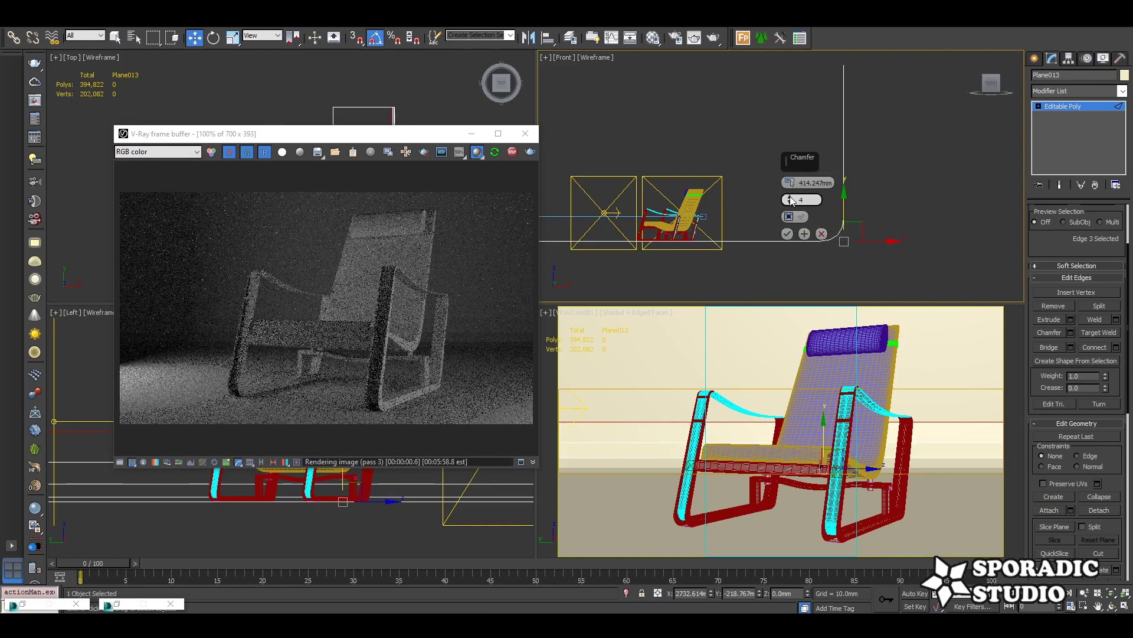
left_click(791, 198)
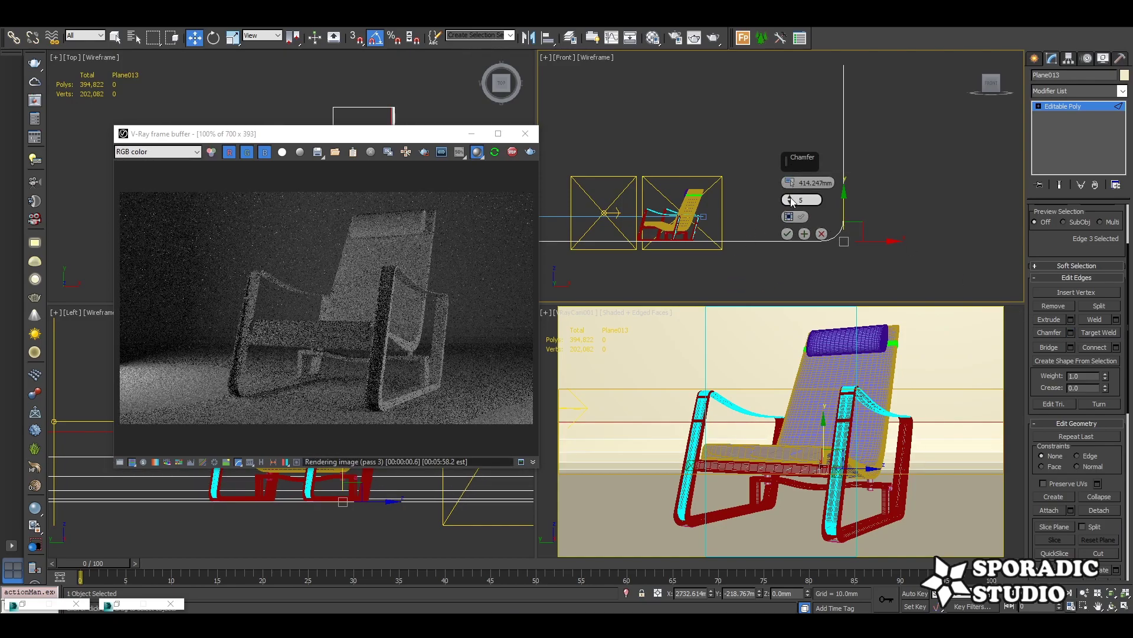
left_click(787, 234)
left_click(1074, 110)
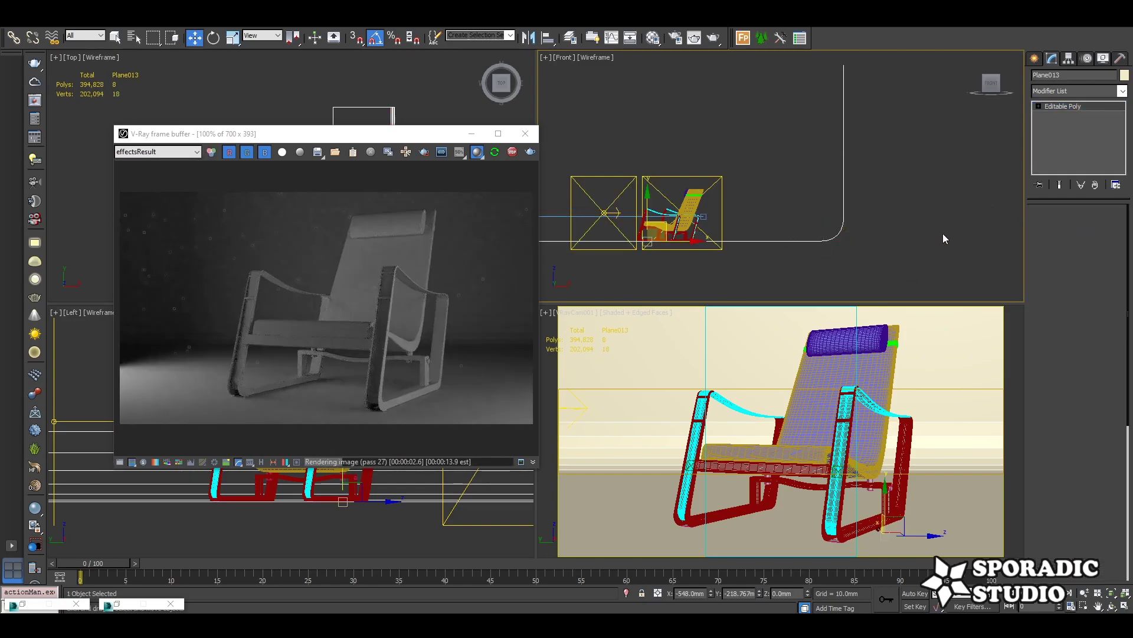
key("4")
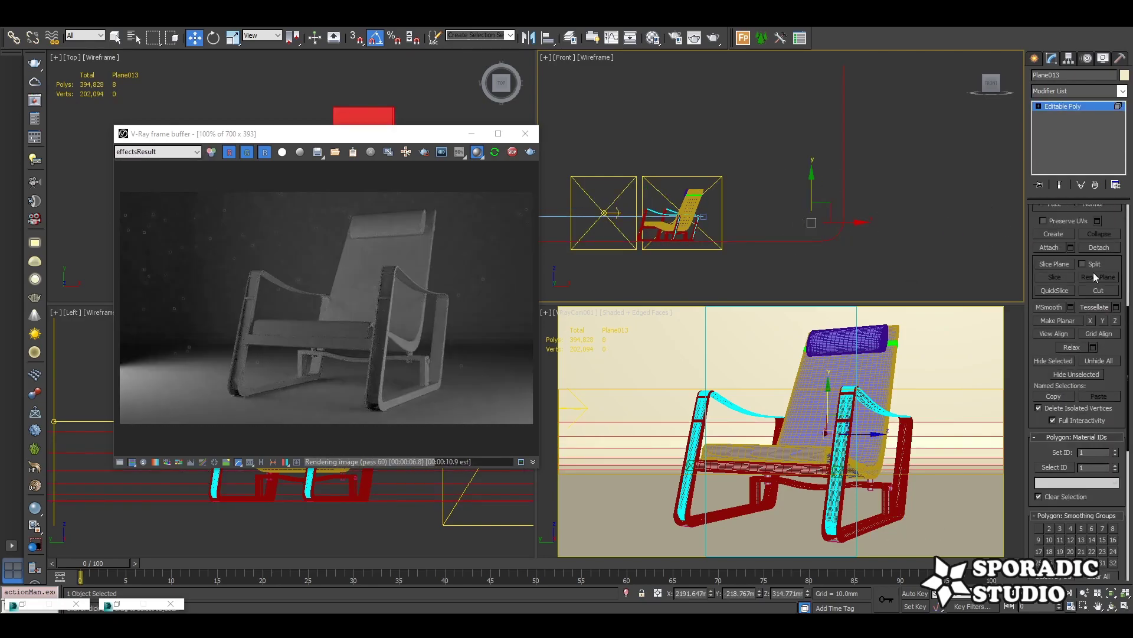
scroll(1116, 405, "down", 5)
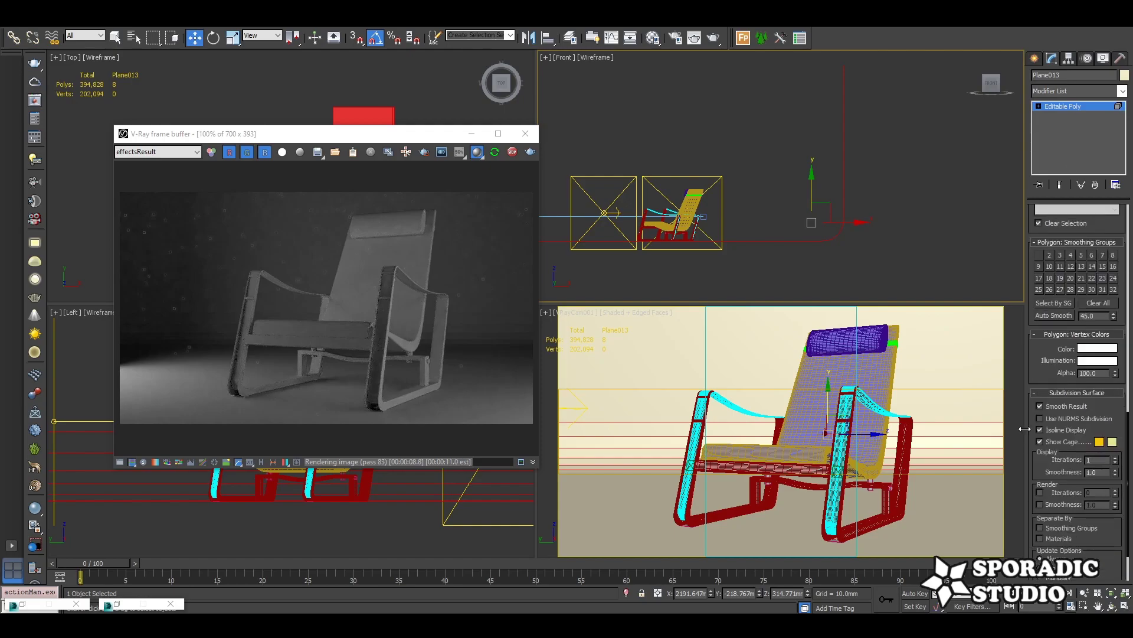
left_click(1056, 108)
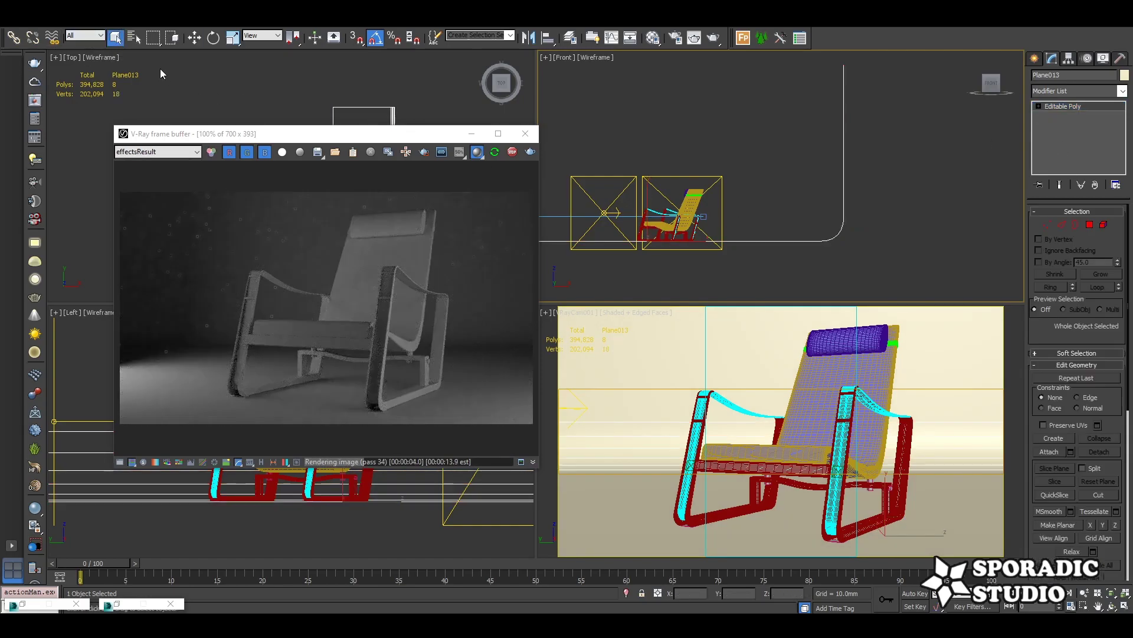
left_click_drag(341, 137, 347, 159)
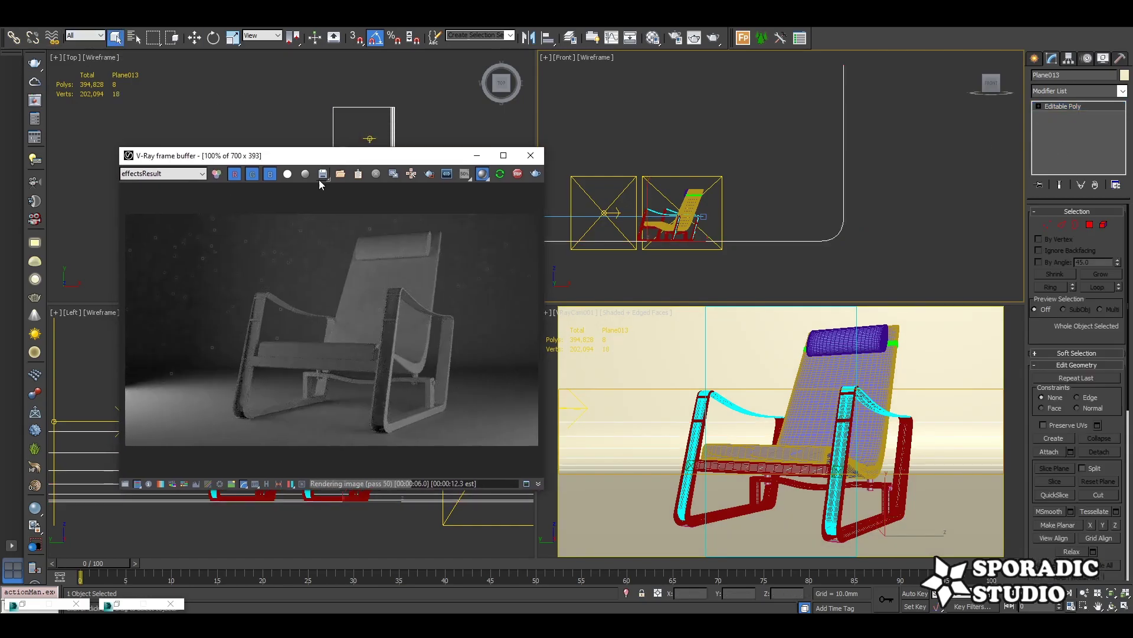
left_click(501, 173)
key("F10")
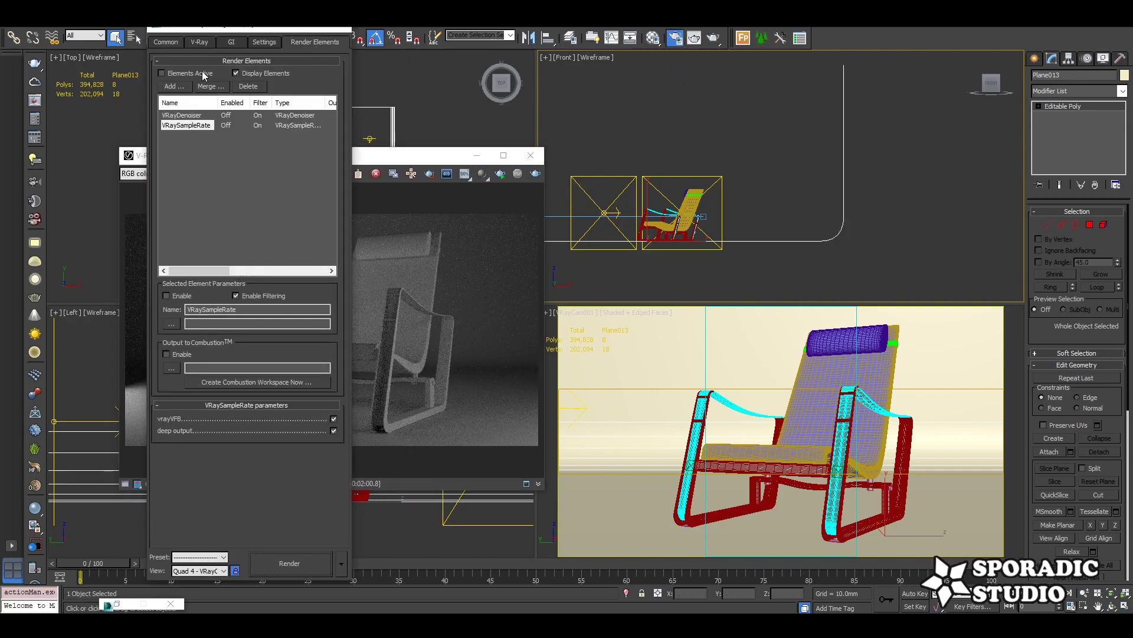
left_click(264, 43)
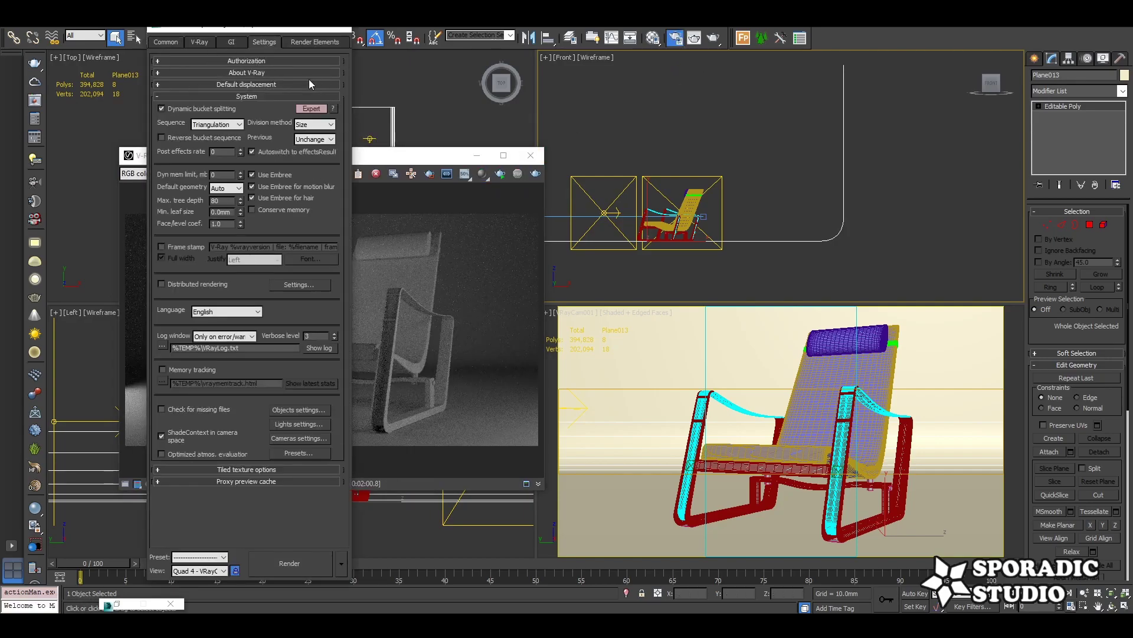
left_click(344, 28)
left_click(501, 173)
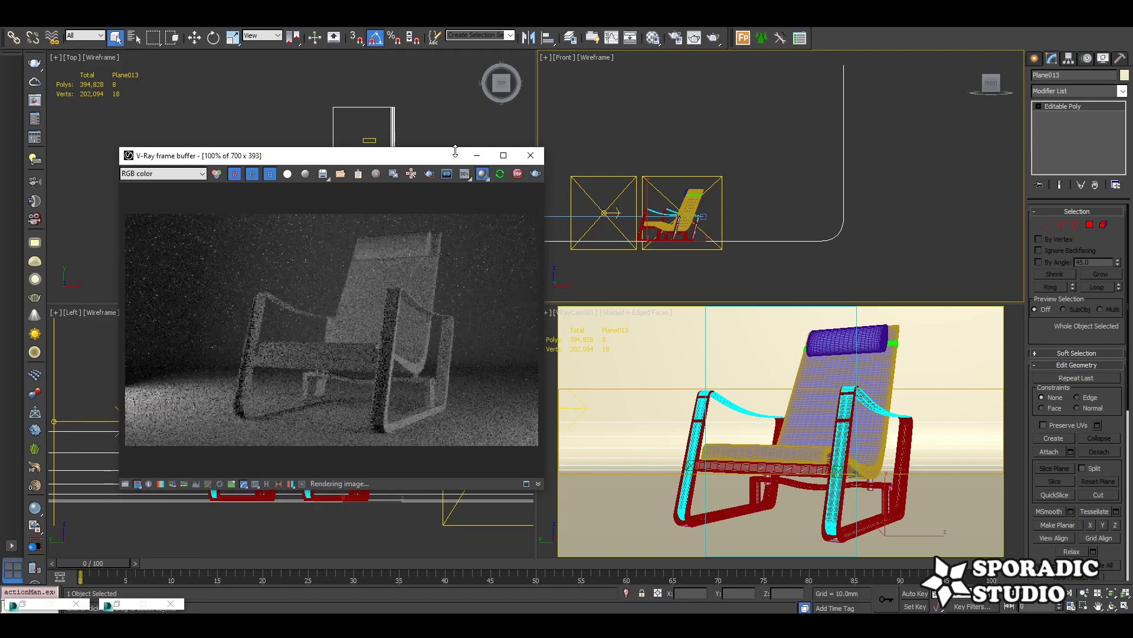
middle_click_drag(382, 145, 378, 125)
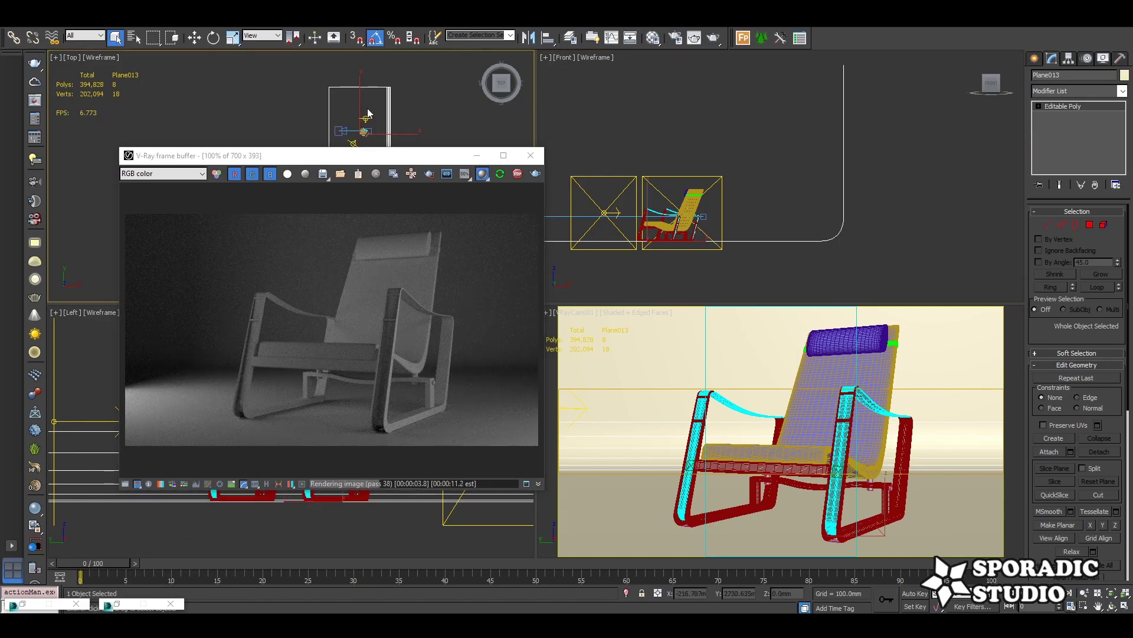
Select VRayLight002, nudge it up in Top view and raise its multiplier to 167.
left_click(372, 117)
key("w")
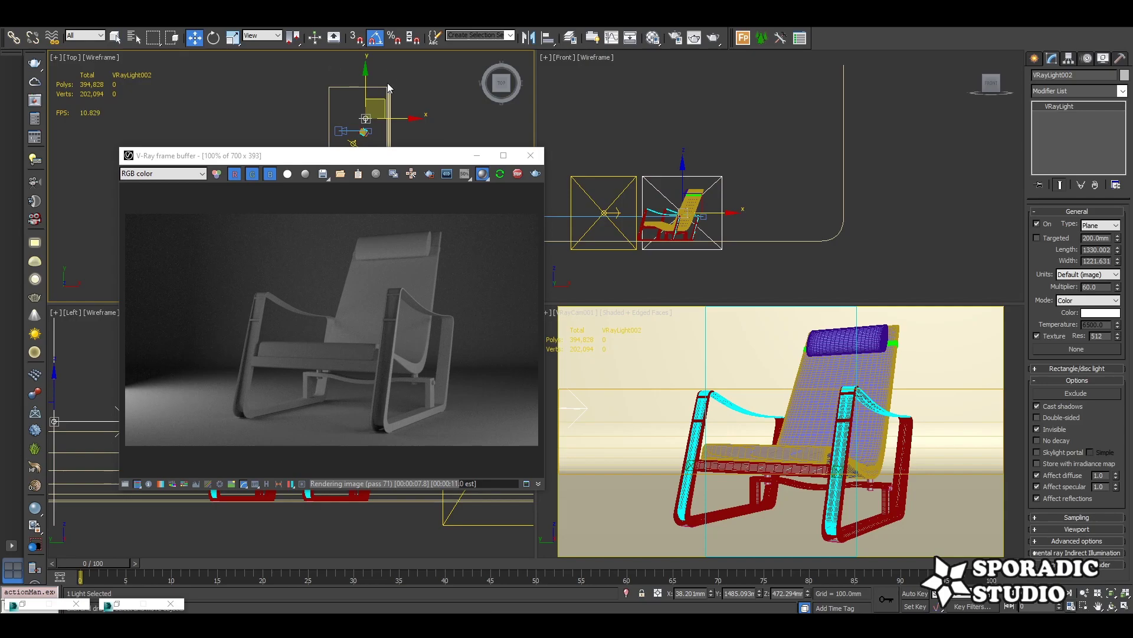
left_click_drag(366, 76, 365, 61)
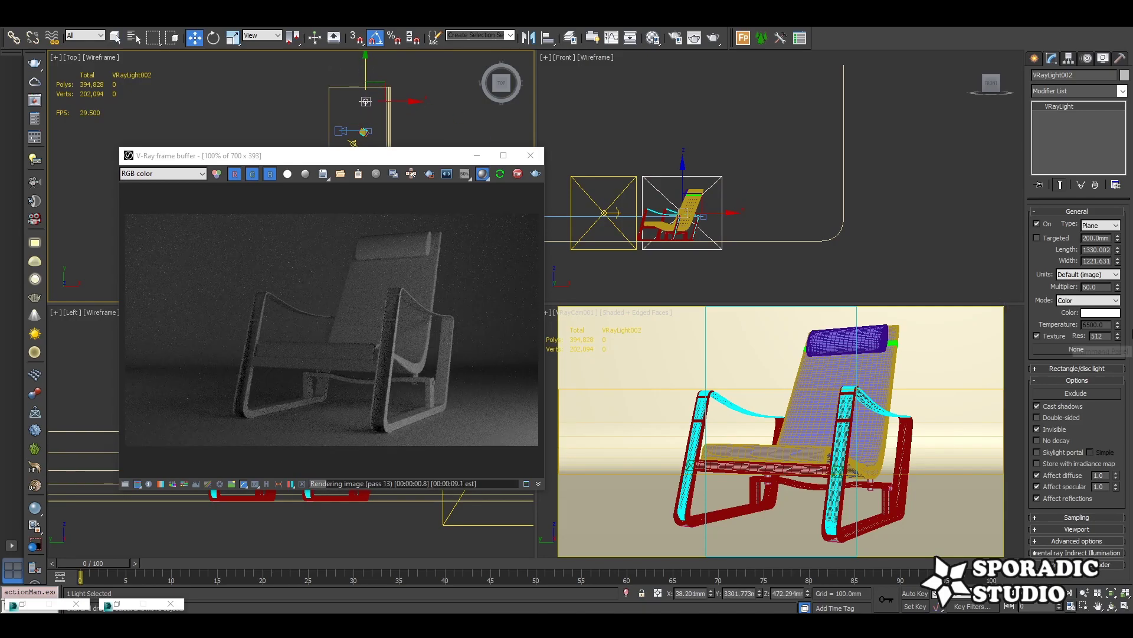
left_click_drag(1118, 286, 1116, 252)
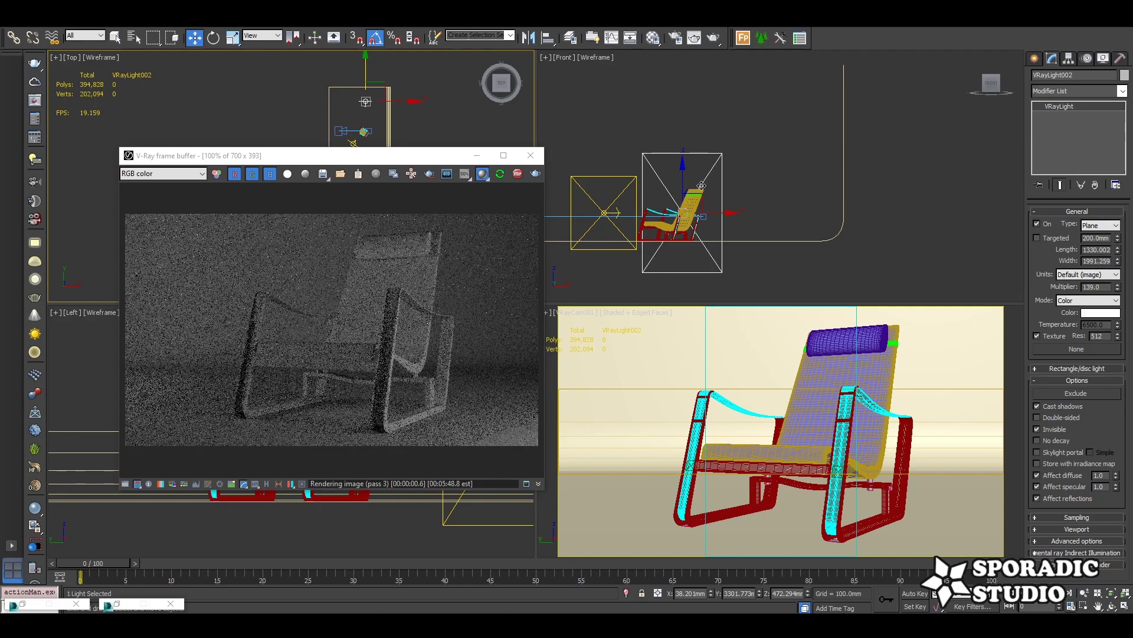
key("ctrl+z")
key("ctrl+z")
key("ctrl+z")
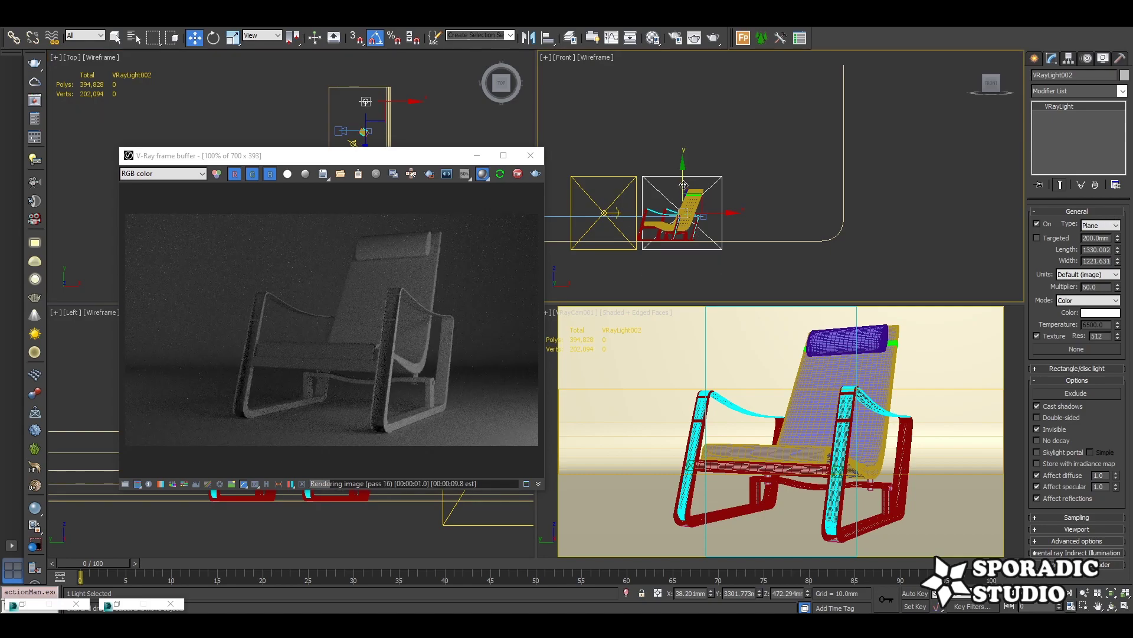
key("ctrl+z")
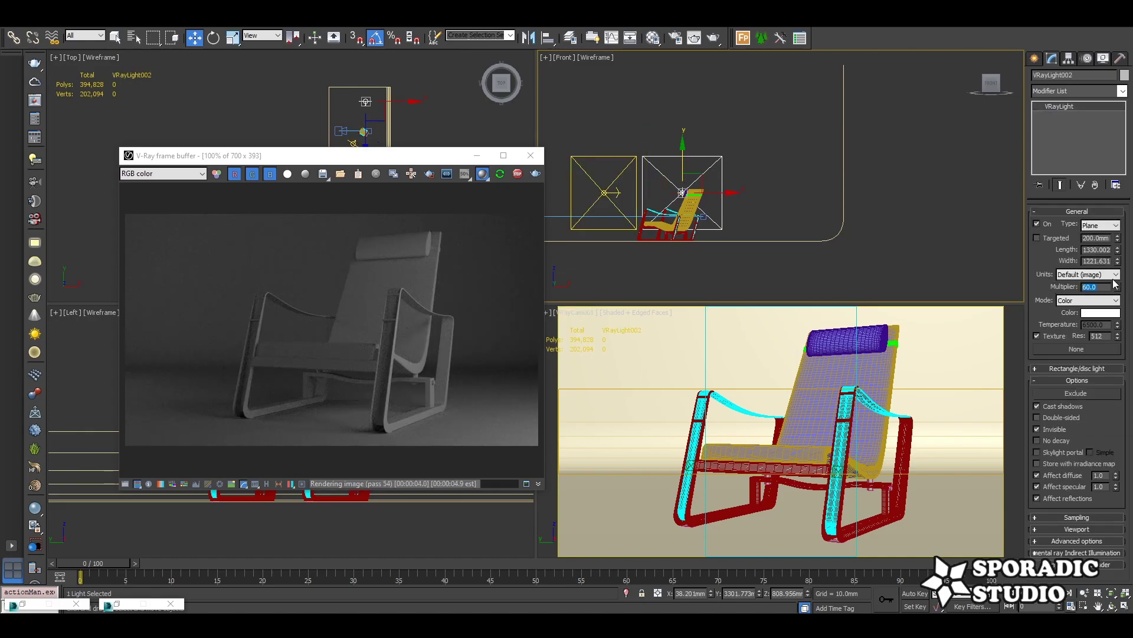
left_click_drag(1115, 284, 1123, 220)
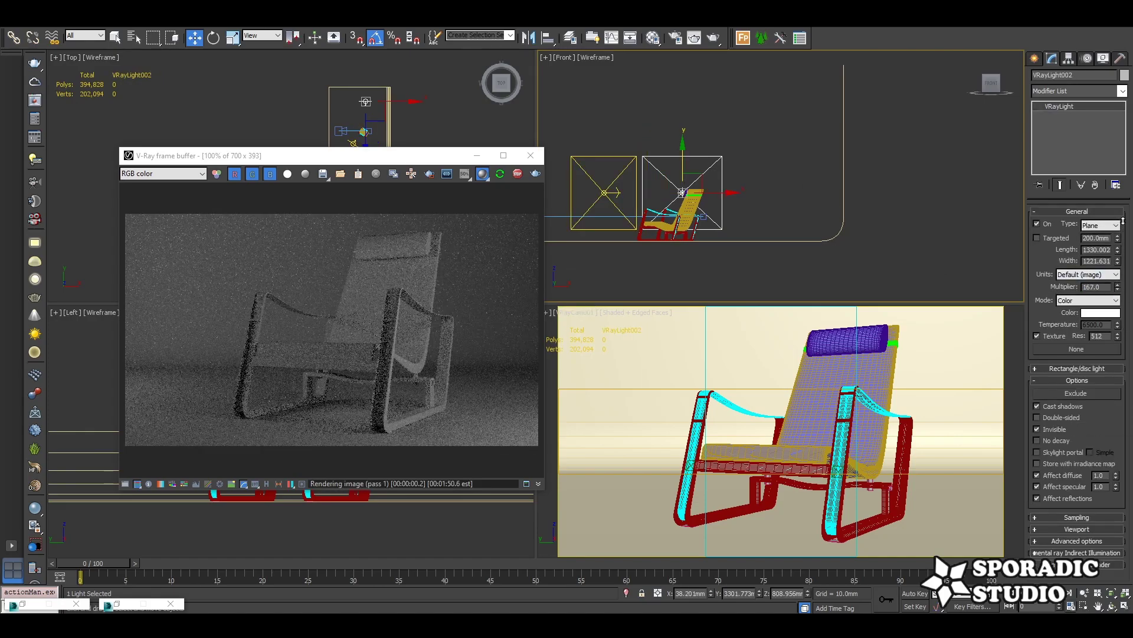
Reposition VRayLight002 beside the chair and rotate it about 10°.
right_click(439, 94)
left_click_drag(397, 155, 425, 208)
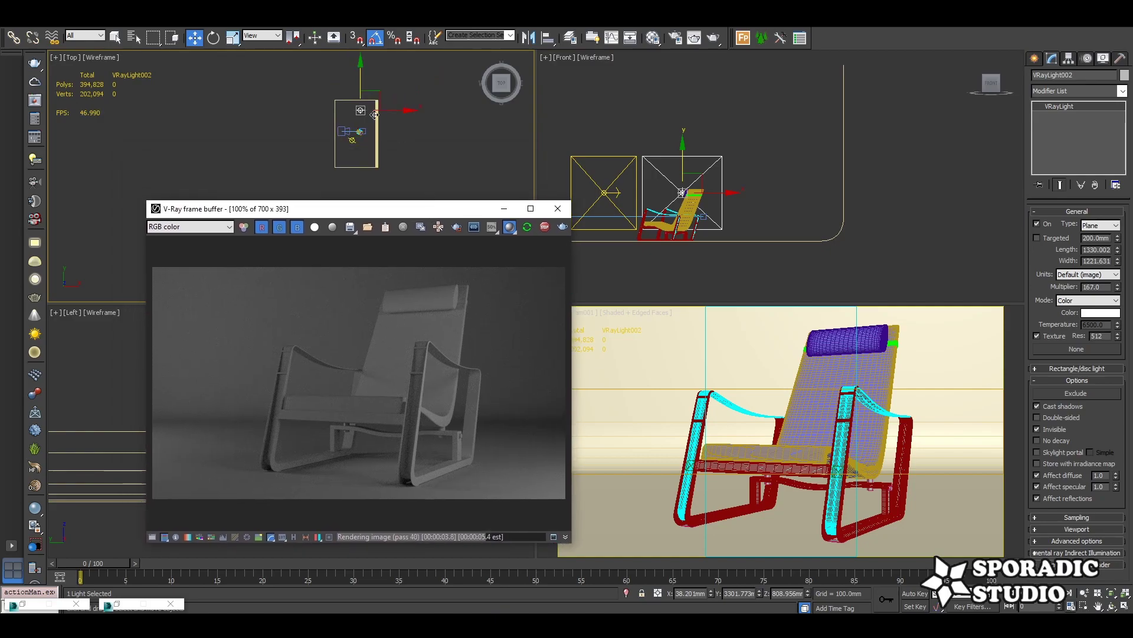
mouse_move(374, 114)
left_mouse_down()
mouse_move(366, 136)
mouse_move(363, 107)
left_mouse_up()
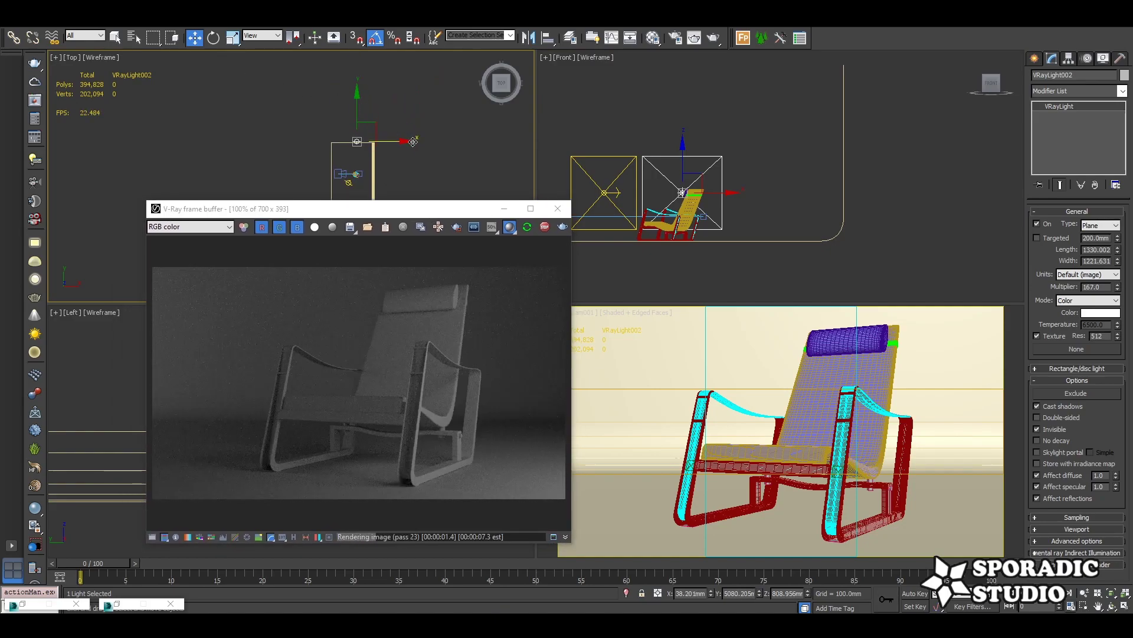
mouse_move(363, 108)
left_mouse_down()
mouse_move(396, 146)
mouse_move(397, 117)
mouse_move(390, 141)
left_mouse_up()
key("e")
left_click(194, 37)
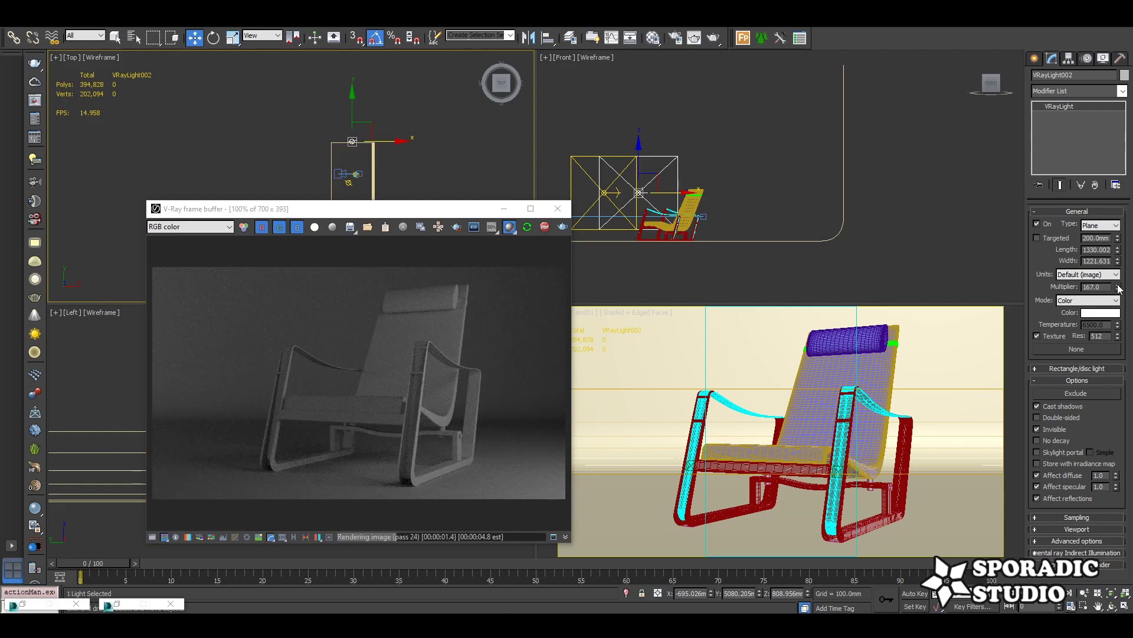
Settle VRayLight002's multiplier at 306 after trying 348.
left_click_drag(1118, 286, 1113, 158)
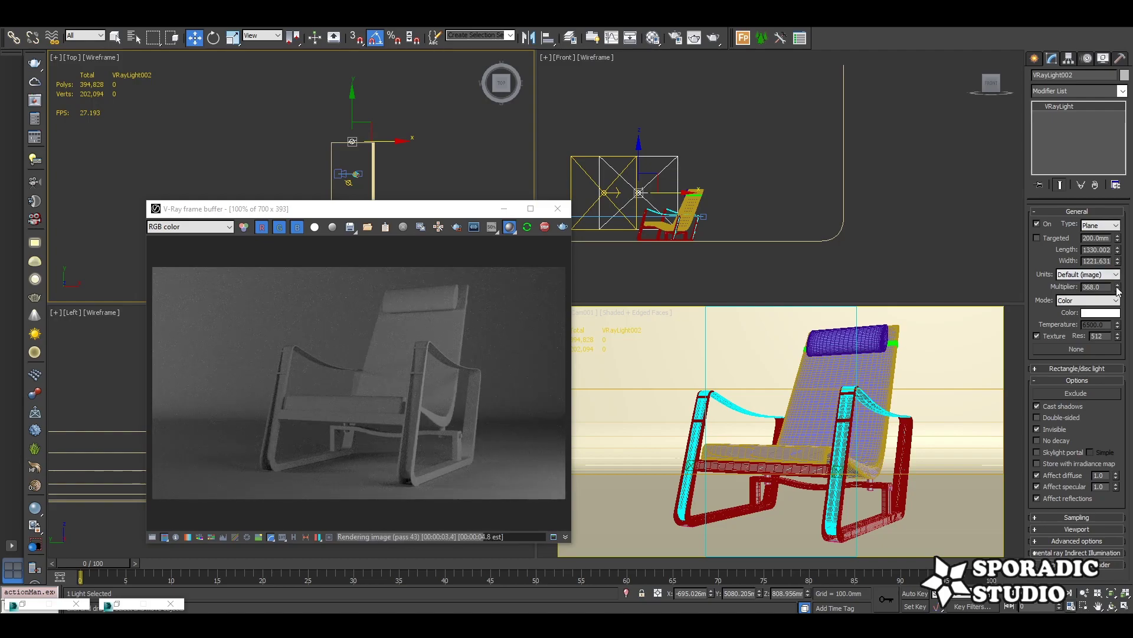
left_click_drag(1117, 289, 1118, 298)
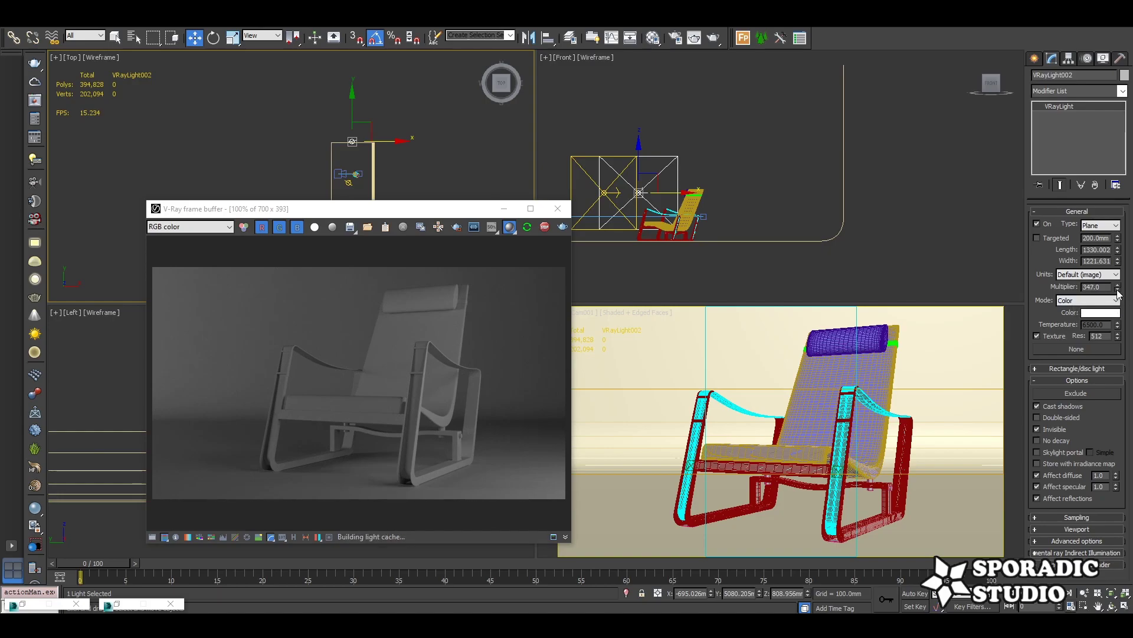
left_click_drag(1120, 294, 1117, 314)
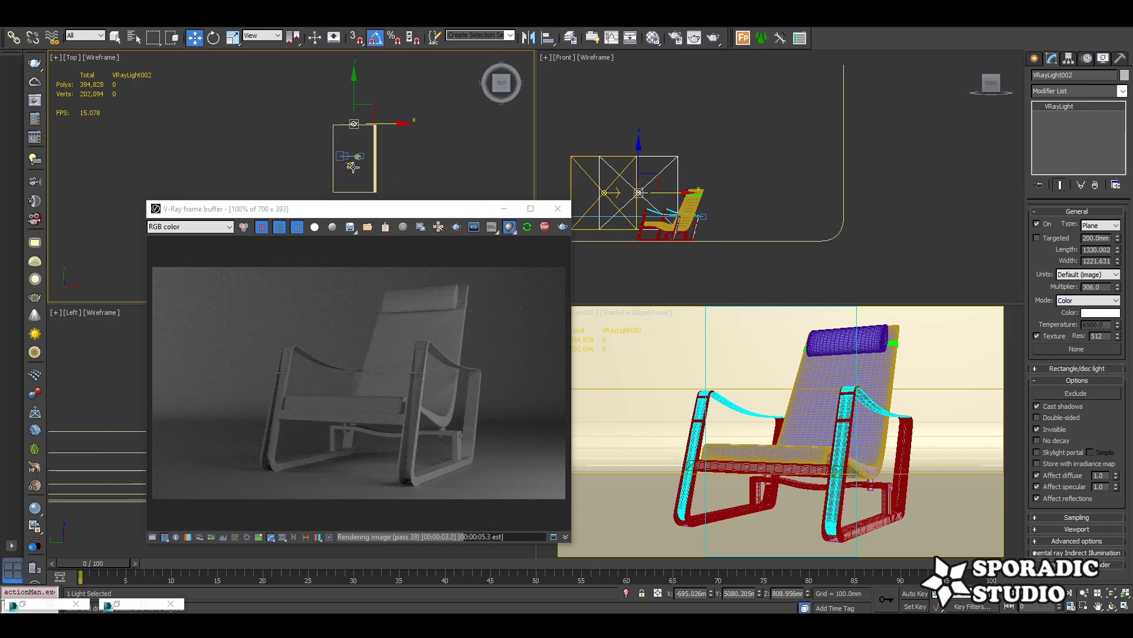
left_click(370, 161)
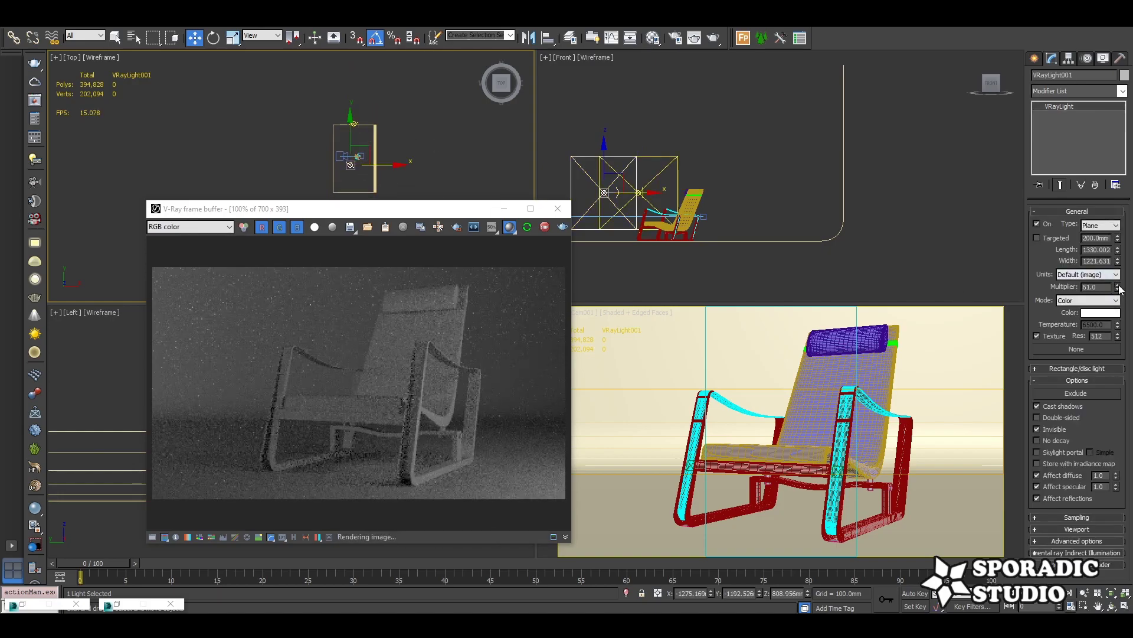
Raise VRayLight001's multiplier to 186.
left_click_drag(1117, 289, 1117, 266)
left_click_drag(369, 154, 365, 165)
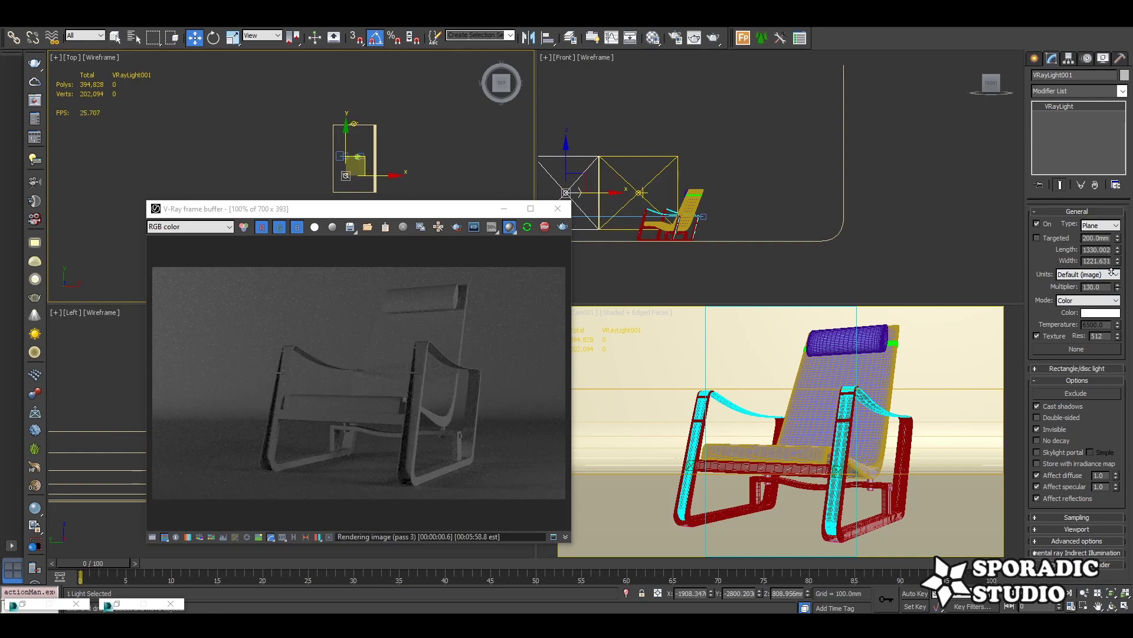
left_click_drag(1118, 250, 1120, 238)
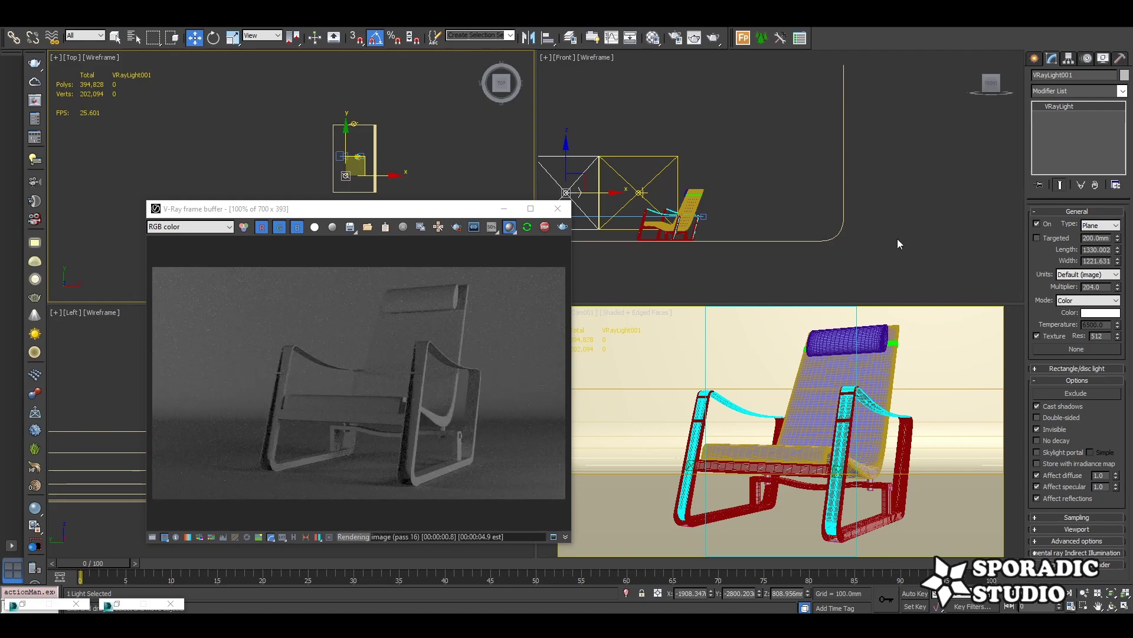
Shift-clone the light in Top view, giving the copy multiplier 316 and length 1290.102.
left_click_drag(358, 157, 366, 113, "shift")
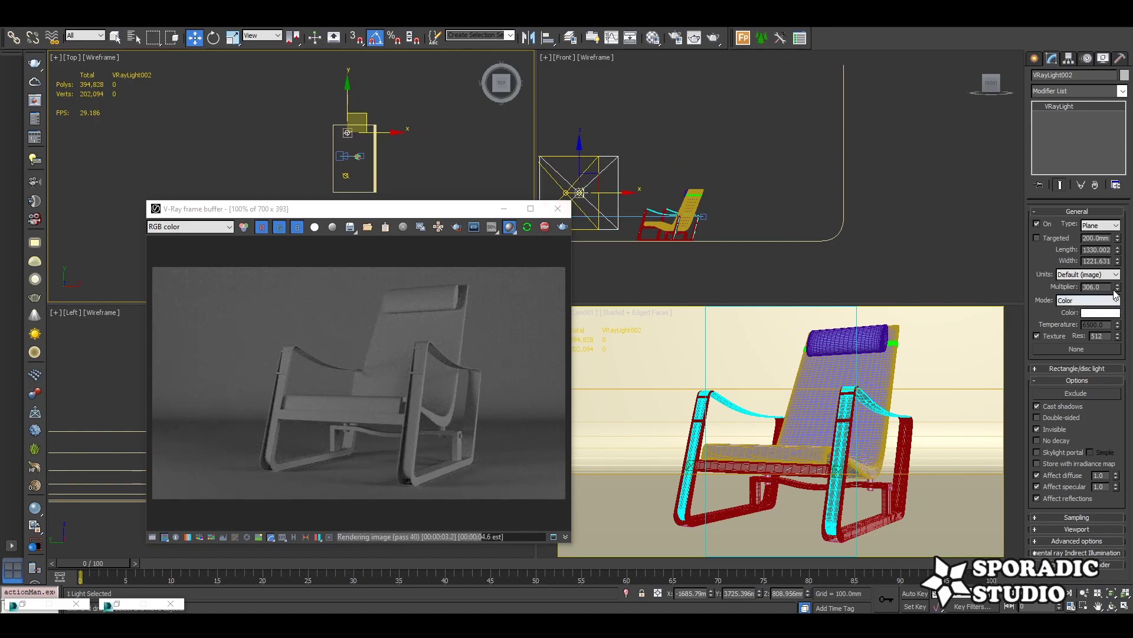
left_click_drag(1117, 286, 1119, 269)
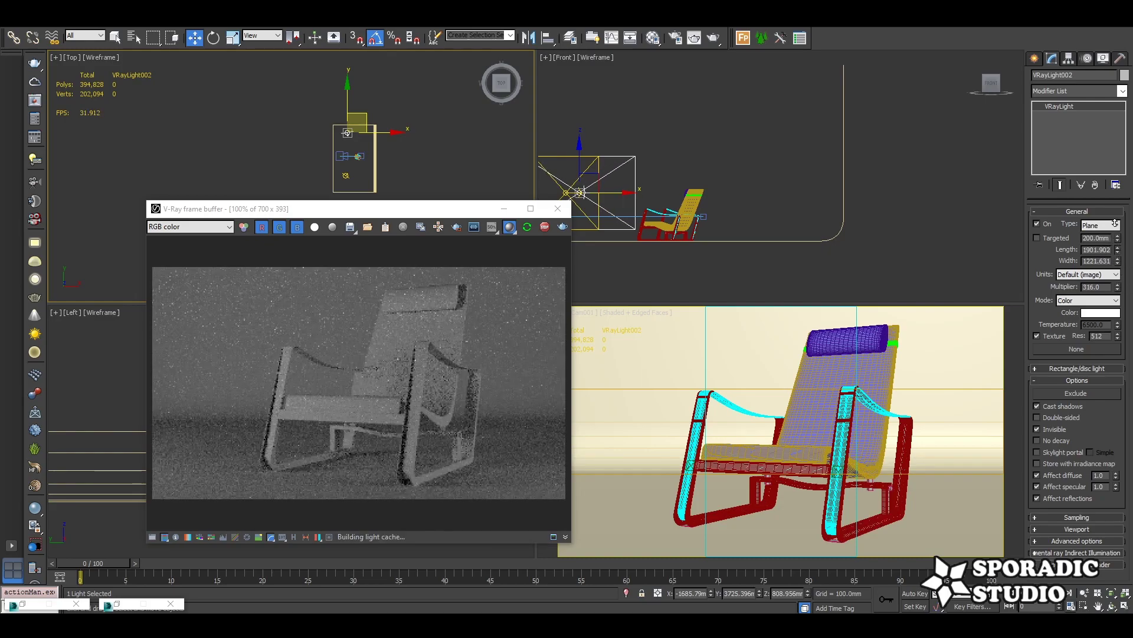
left_click_drag(1118, 253, 1119, 245)
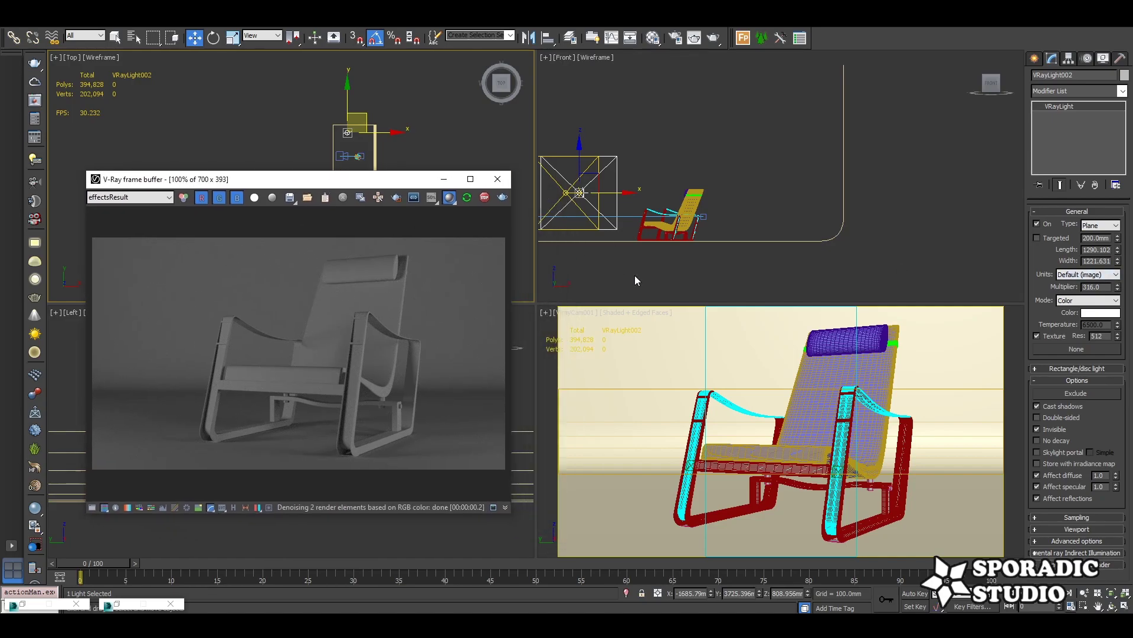
Select VRayCam001 and set its shutter speed to 30.
left_click(502, 164)
left_click(573, 312)
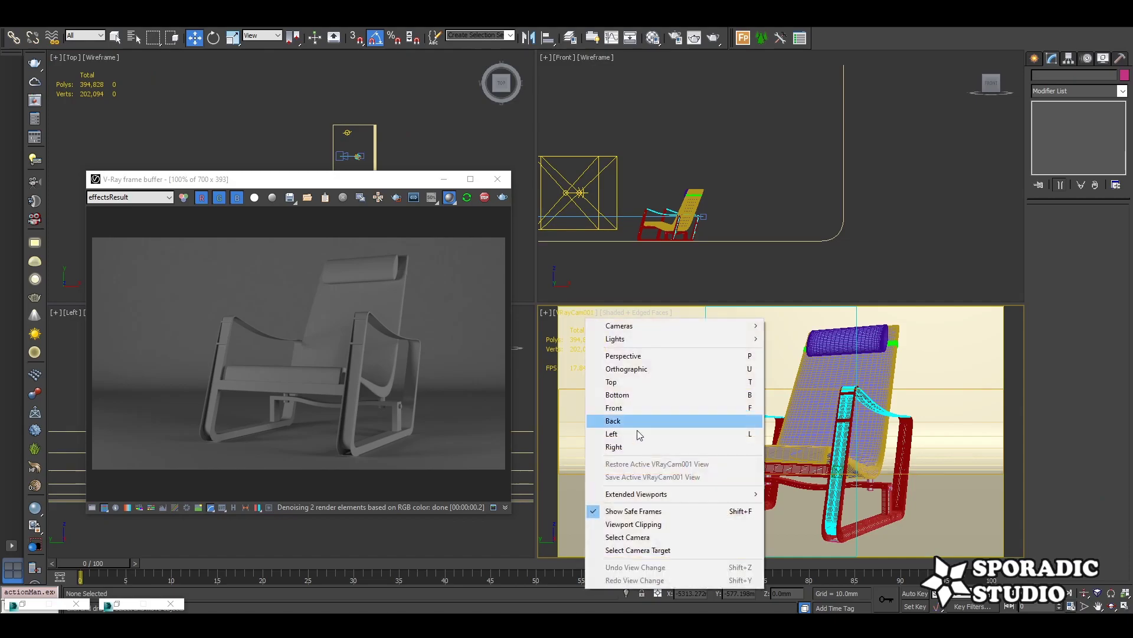
left_click(628, 537)
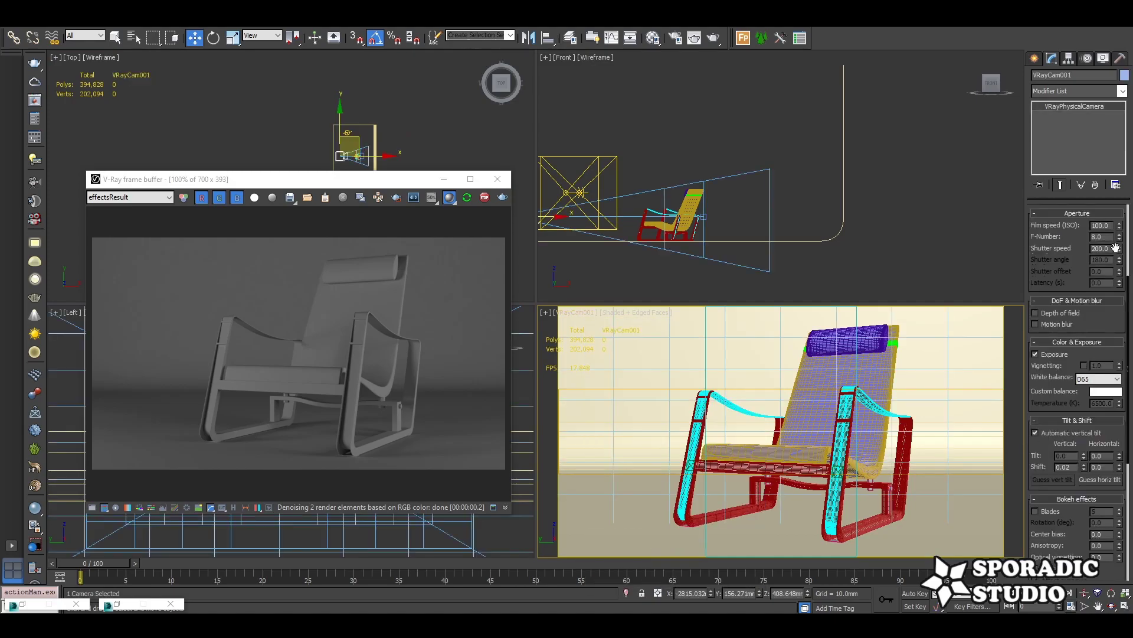
type("30")
key("Return")
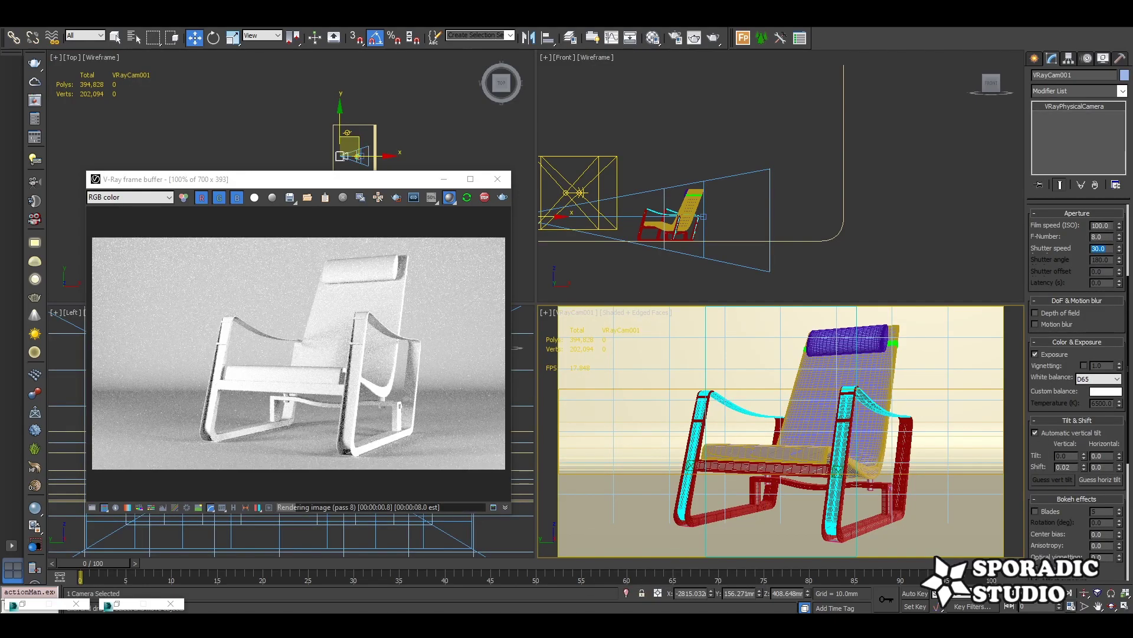
Return to Select mode and pick the plane light VRayLight002 in Top view.
key("q")
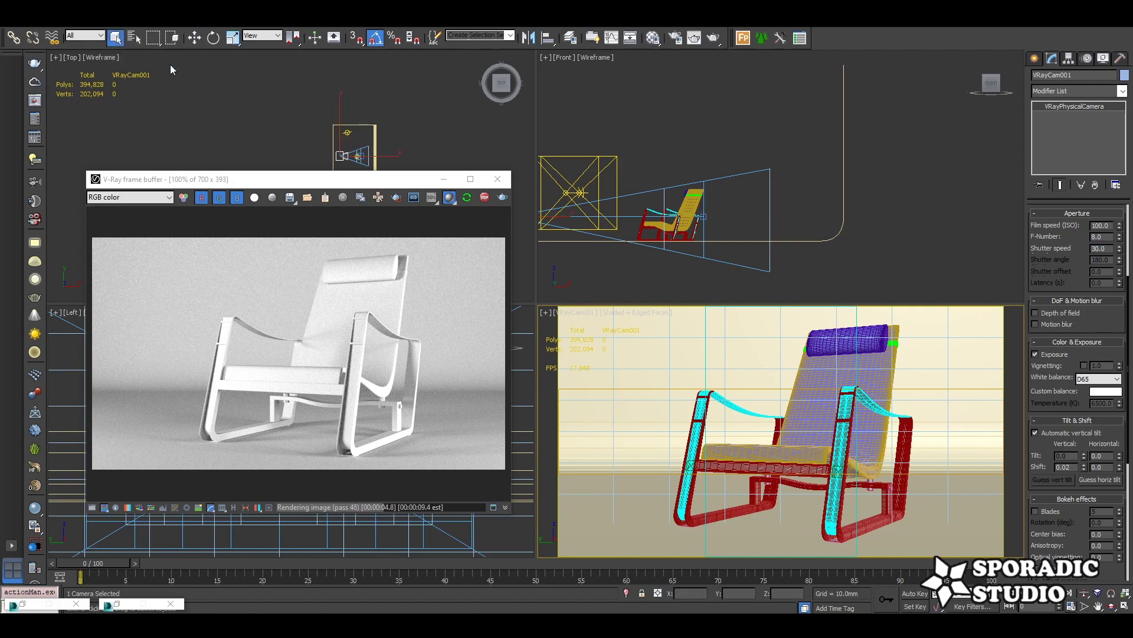
middle_click_drag(356, 144, 364, 133)
left_click(354, 121)
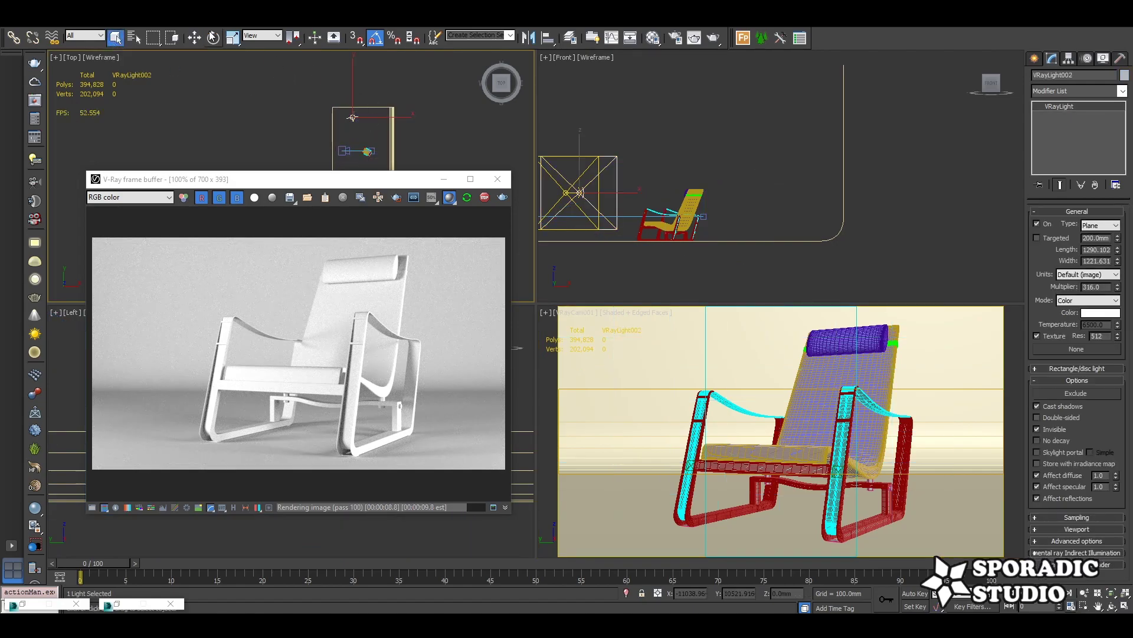
Rotate VRayLight002 about Z and lower its multiplier to 288.
key("e")
mouse_move(393, 101)
left_mouse_down()
mouse_move(387, 87)
mouse_move(313, 80)
left_mouse_up()
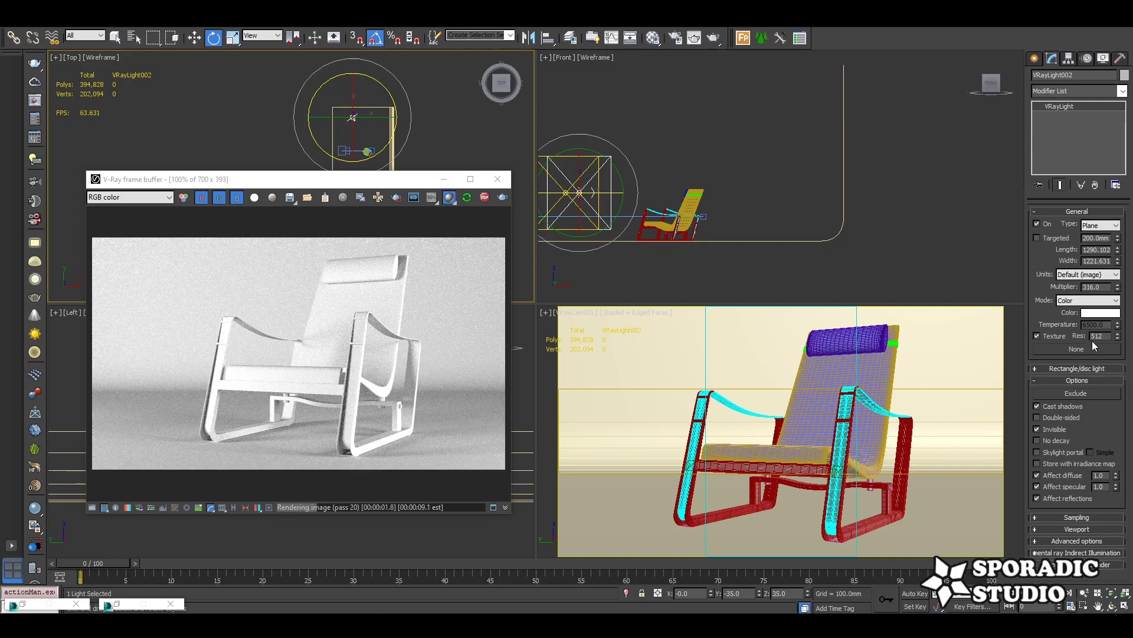
left_click_drag(1117, 288, 1119, 304)
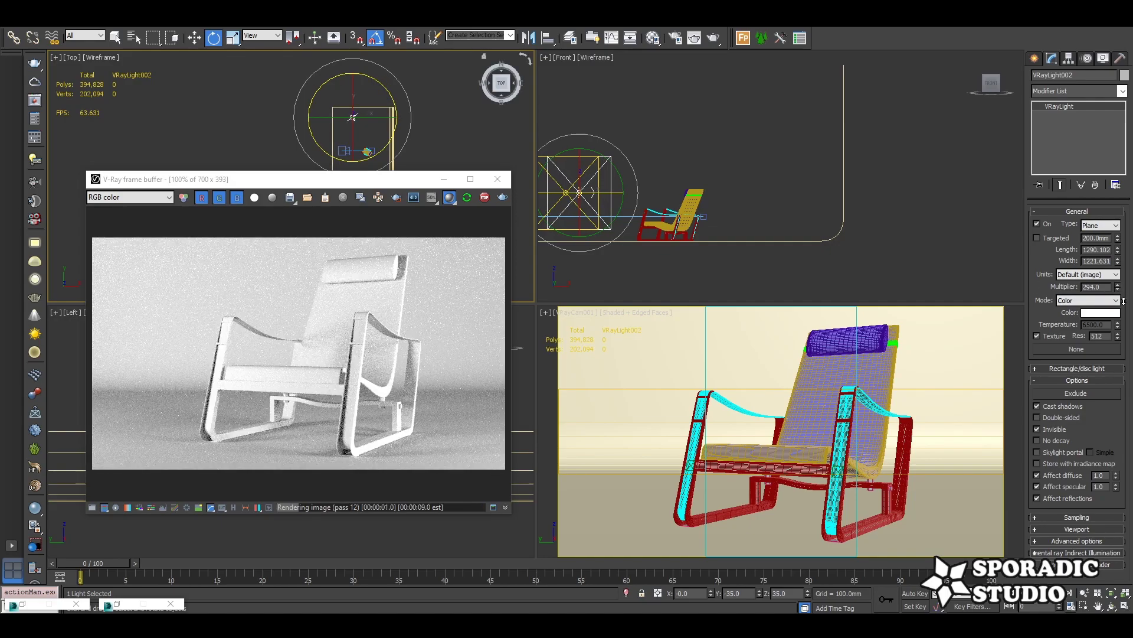
middle_click_drag(372, 165, 348, 141)
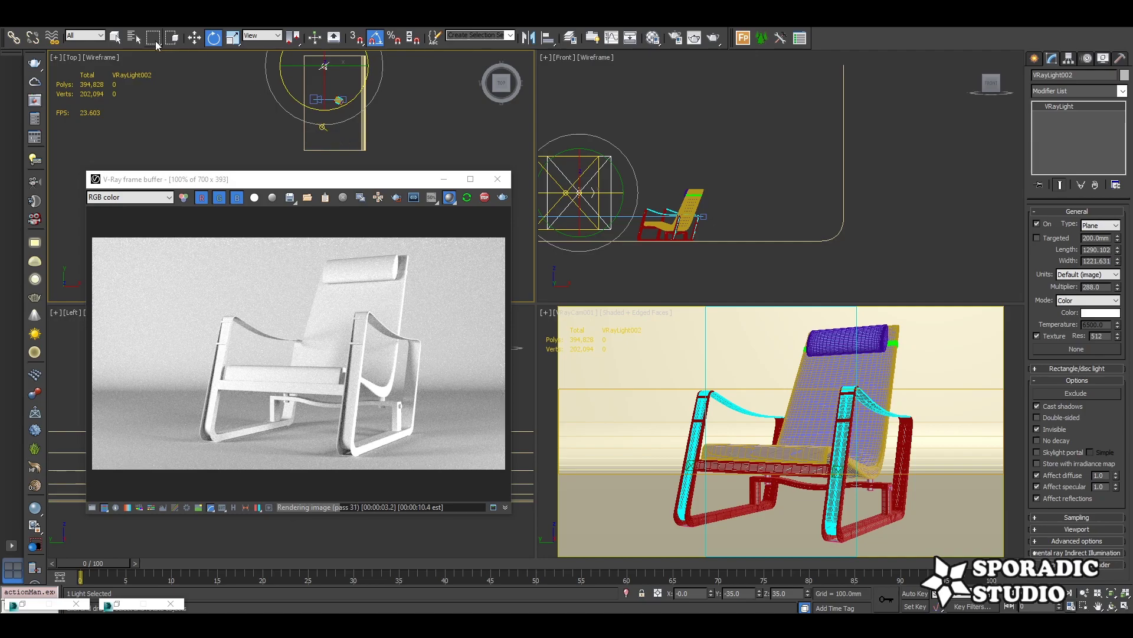
Limit the selection filter to Lights, then reselect and deselect VRayLight002.
left_click(115, 37)
left_click(85, 36)
left_click(95, 66)
left_click(378, 160)
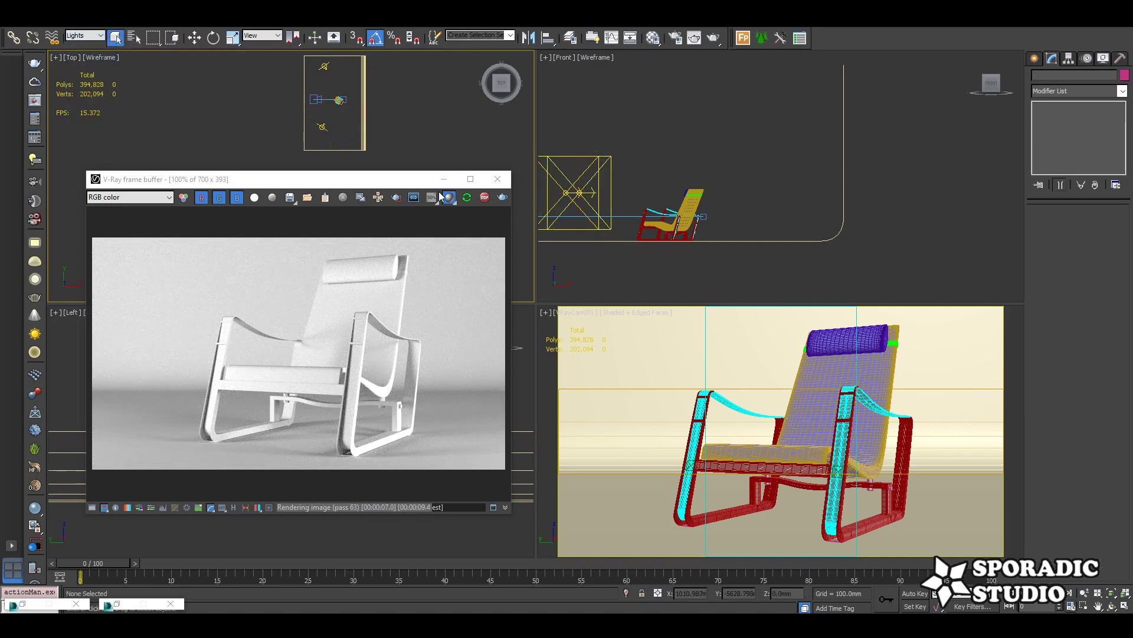
left_click(323, 128)
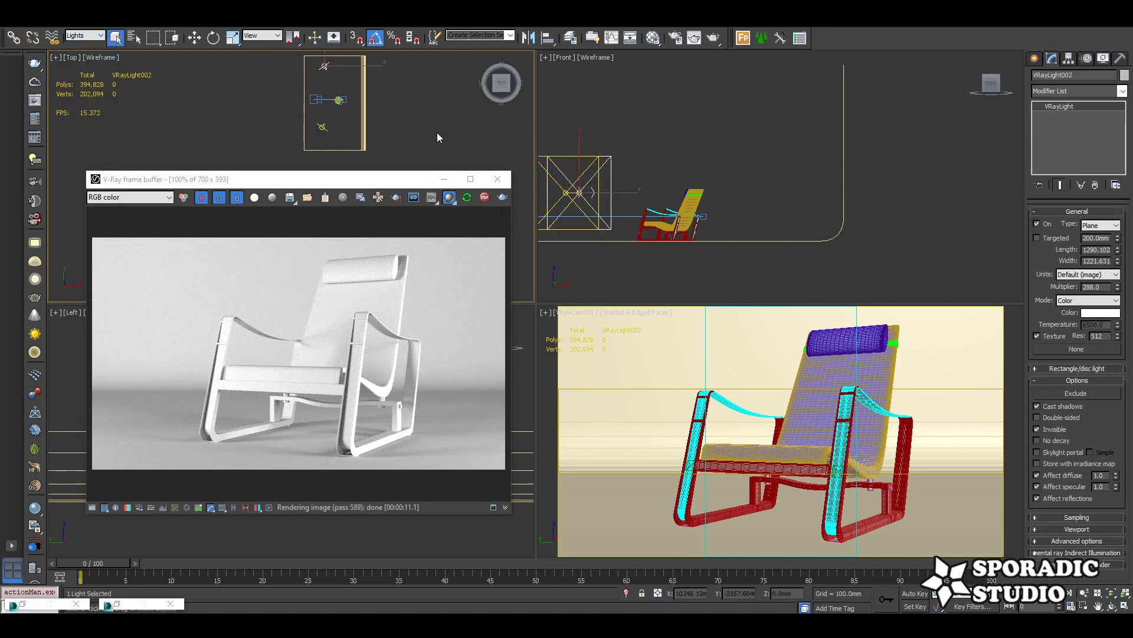
left_click(459, 135)
Create a V-Ray sphere light, VRayLight003, left of the chair in Top view.
left_click(1034, 58)
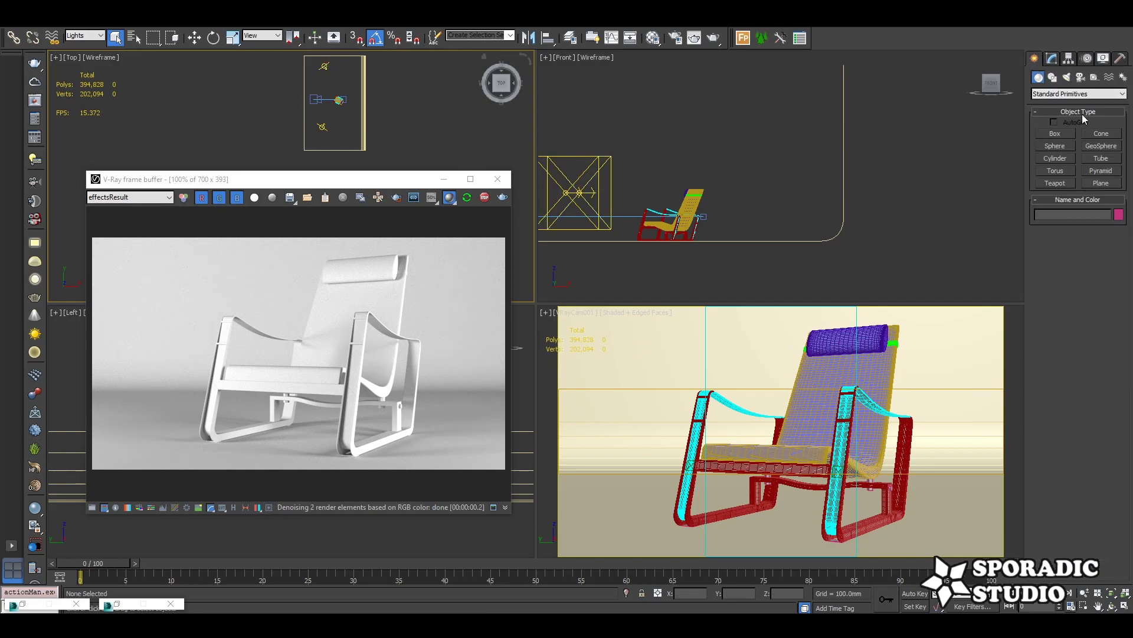
left_click(1067, 77)
left_click(1079, 94)
left_click(1057, 125)
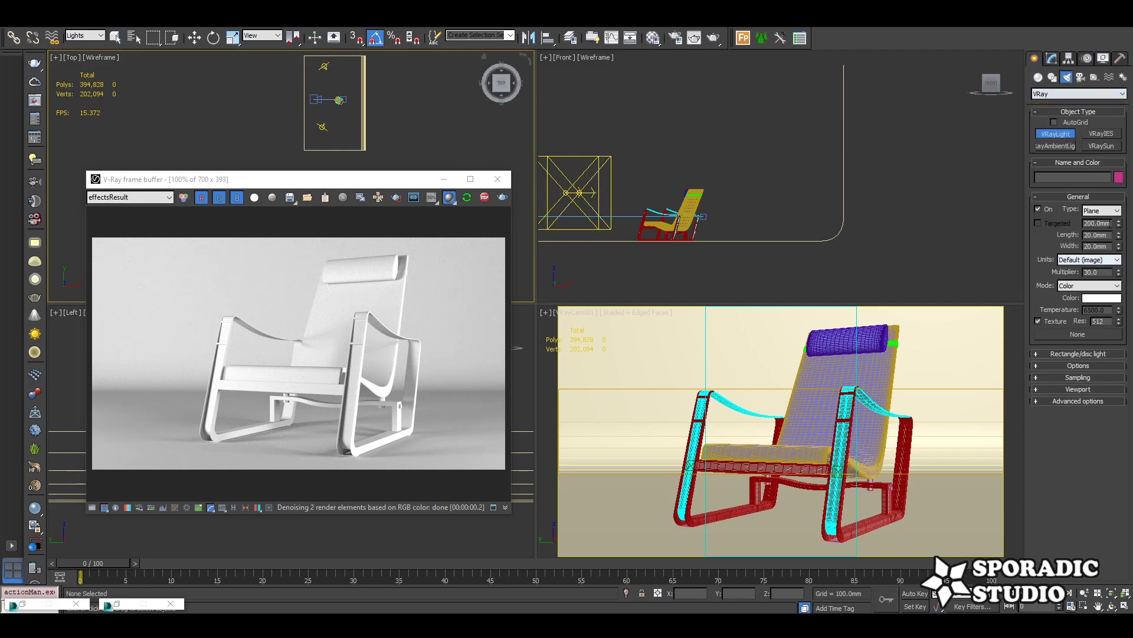
left_click(1117, 210)
left_click(1093, 237)
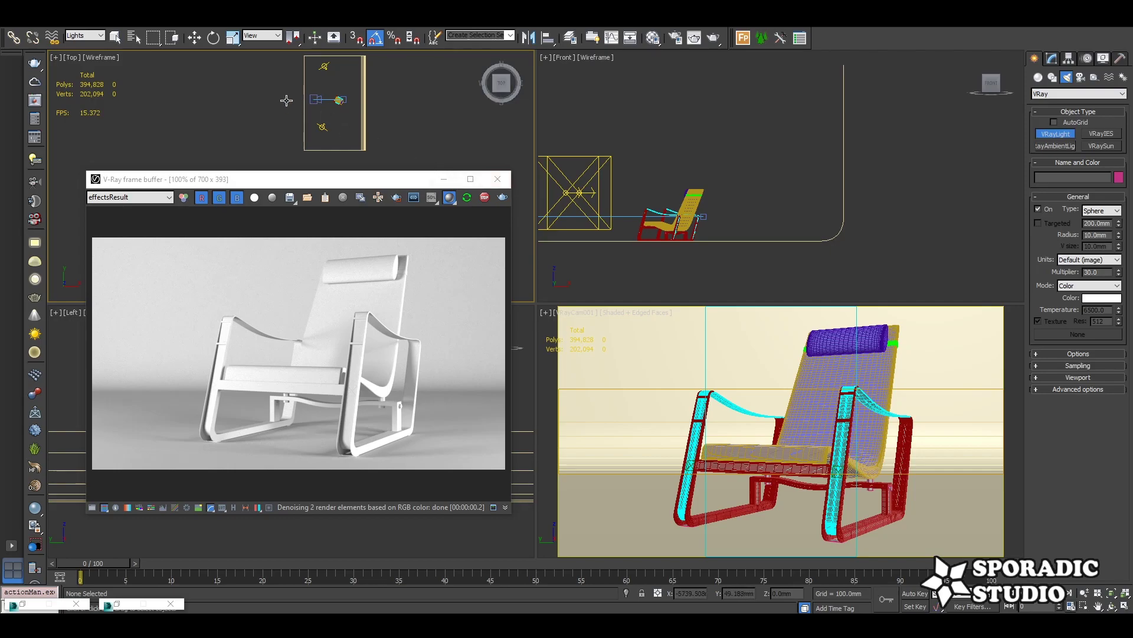
left_click_drag(286, 100, 296, 101)
scroll(776, 184, "down", 4)
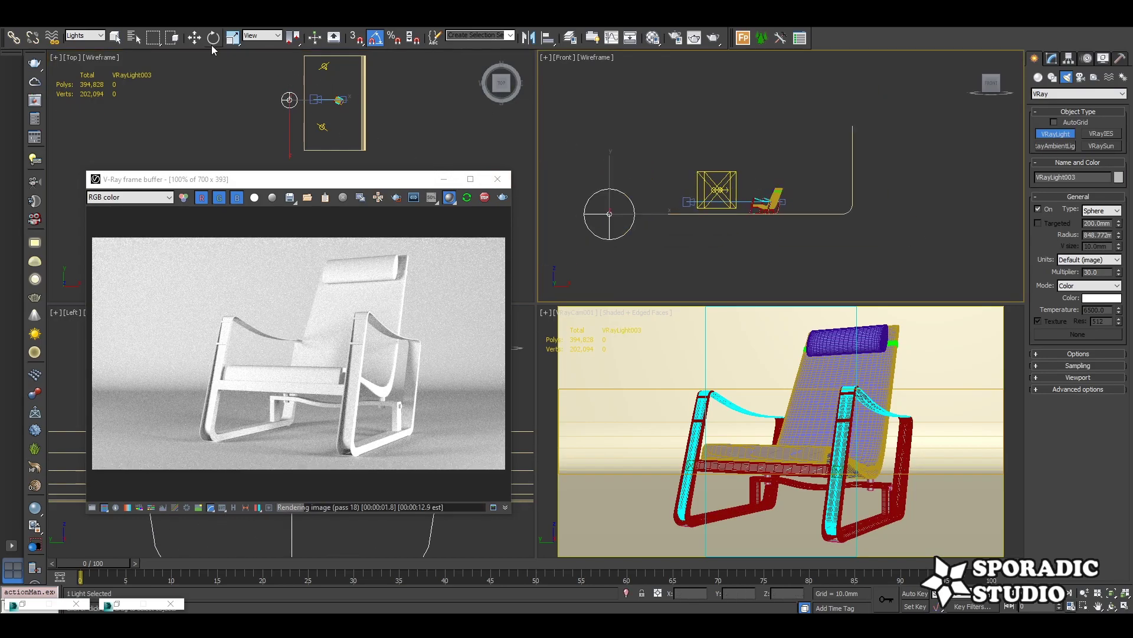
Raise the sphere light in Front view and test multiplier 69 in a selected-light-only preview.
left_click(194, 37)
left_click_drag(607, 181, 608, 89)
left_click_drag(647, 122, 666, 123)
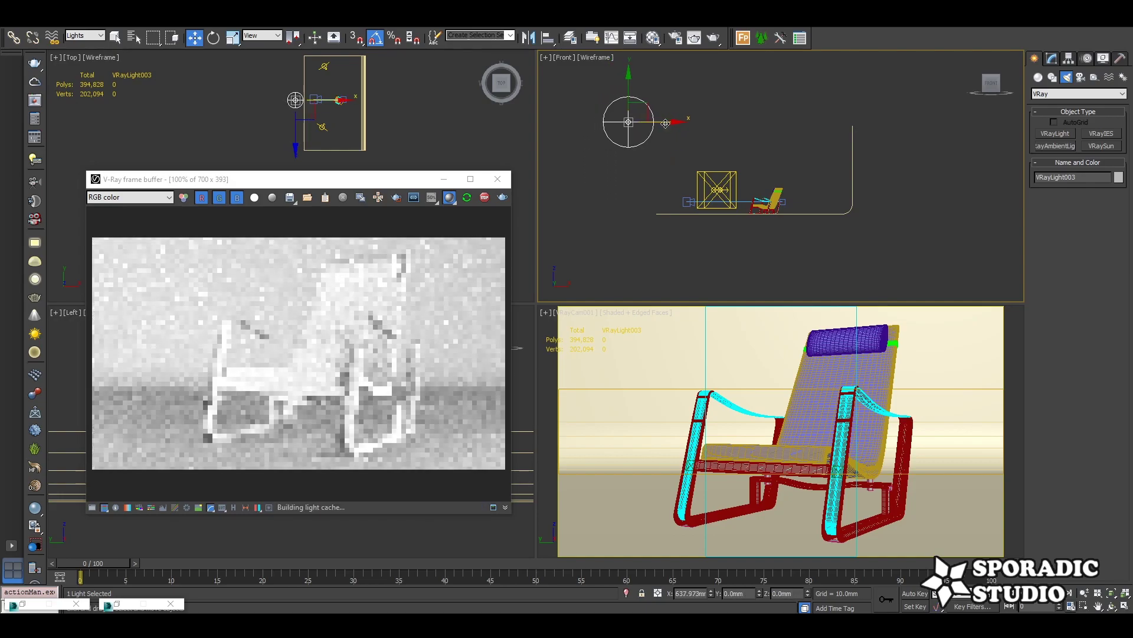
left_click(452, 201)
left_click(472, 218)
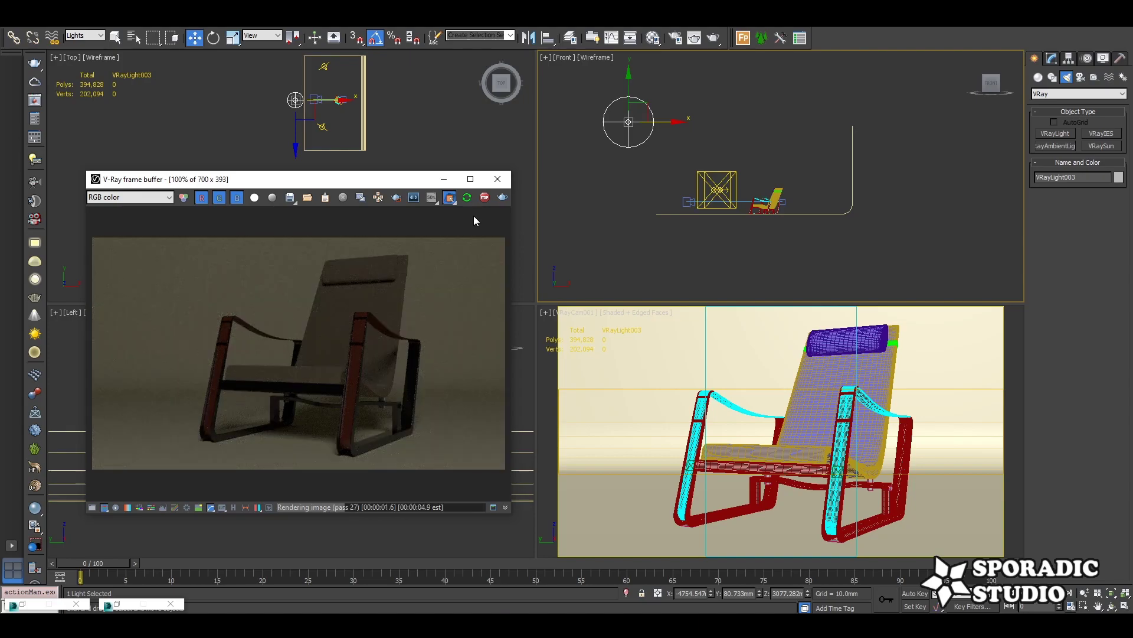
left_click(1052, 57)
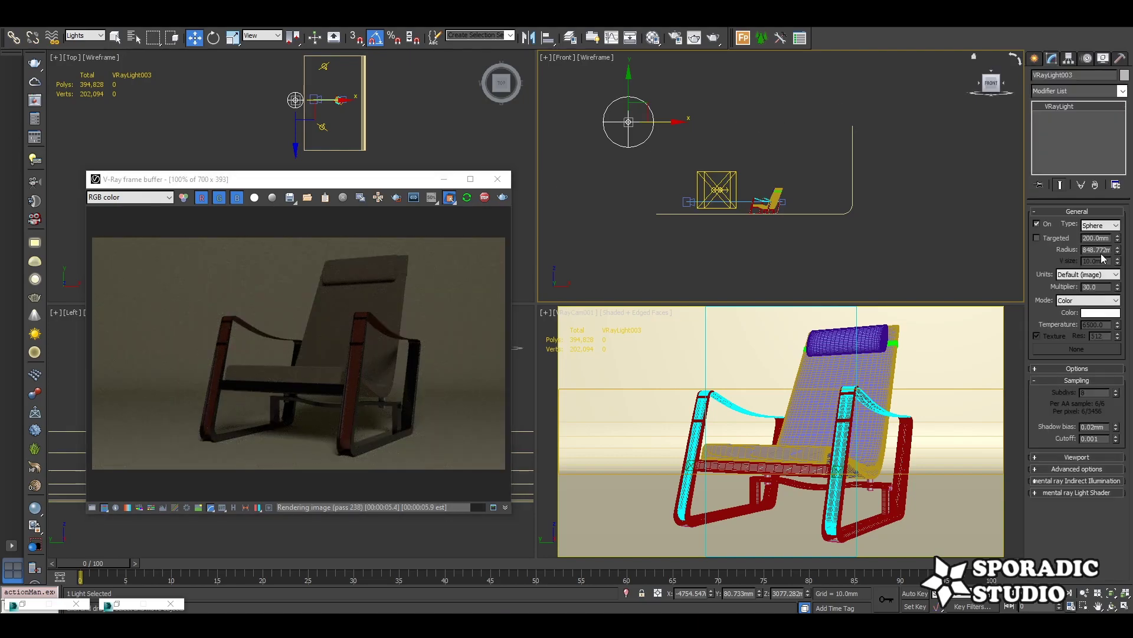
left_click_drag(1118, 287, 1115, 260)
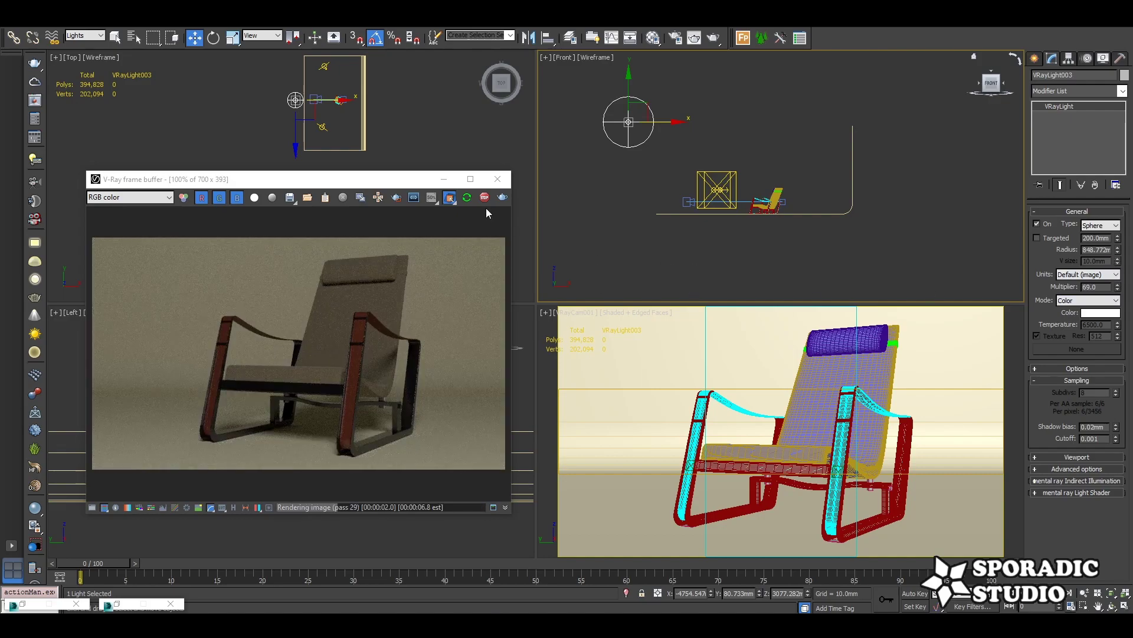
left_click_drag(449, 197, 455, 254)
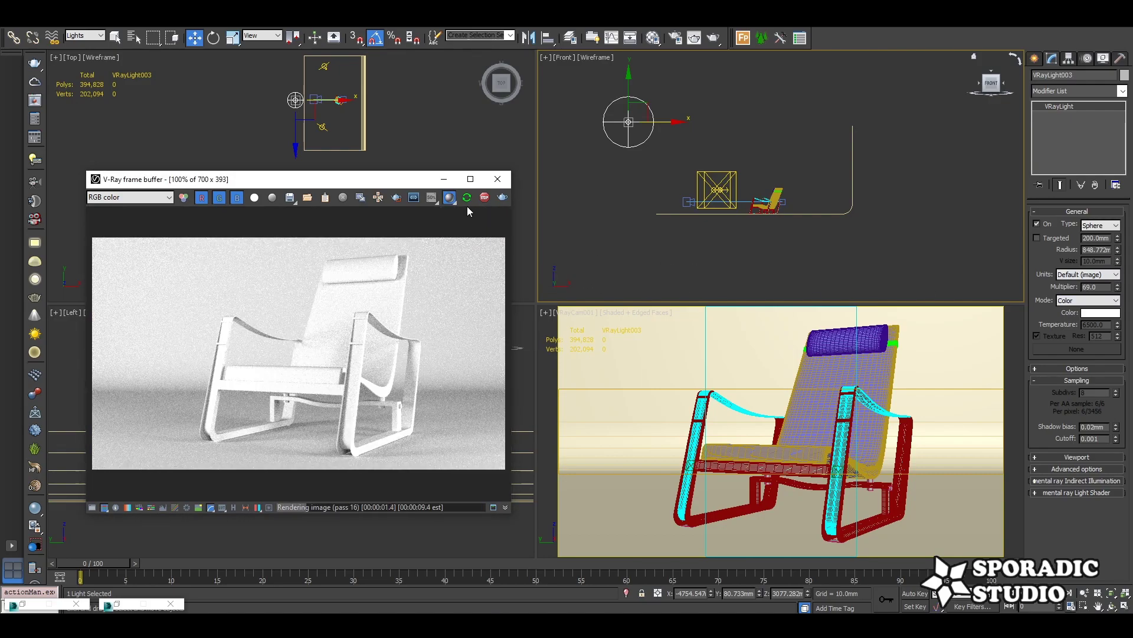
Move the sphere light higher and to the left, then enter multiplier 1000, then 100.
left_click_drag(335, 100, 390, 96)
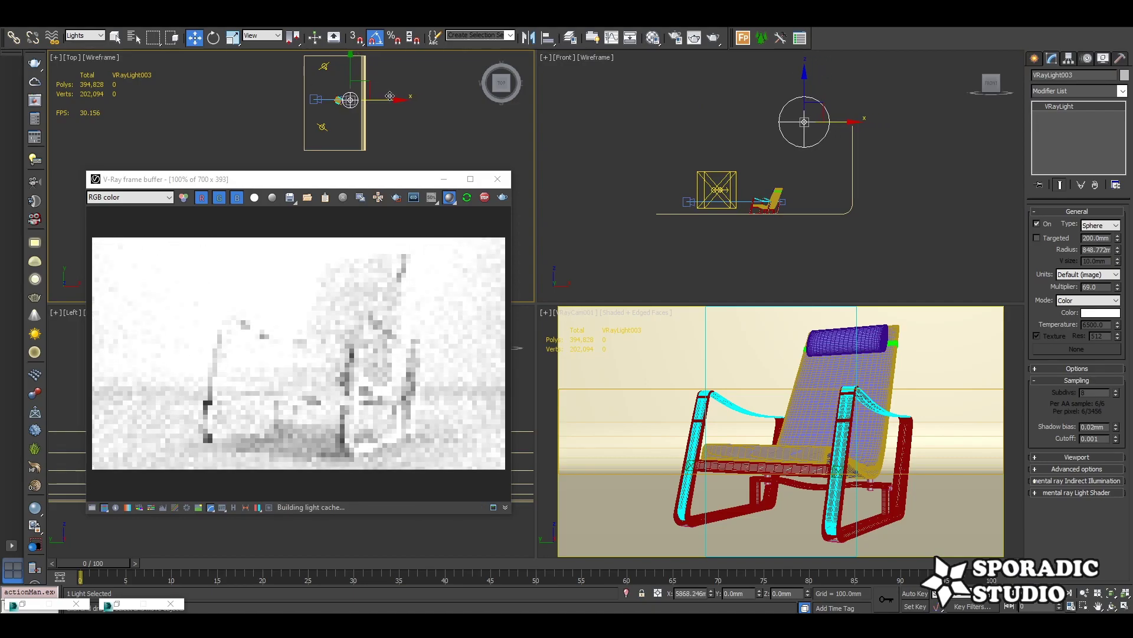
left_click_drag(380, 98, 371, 98)
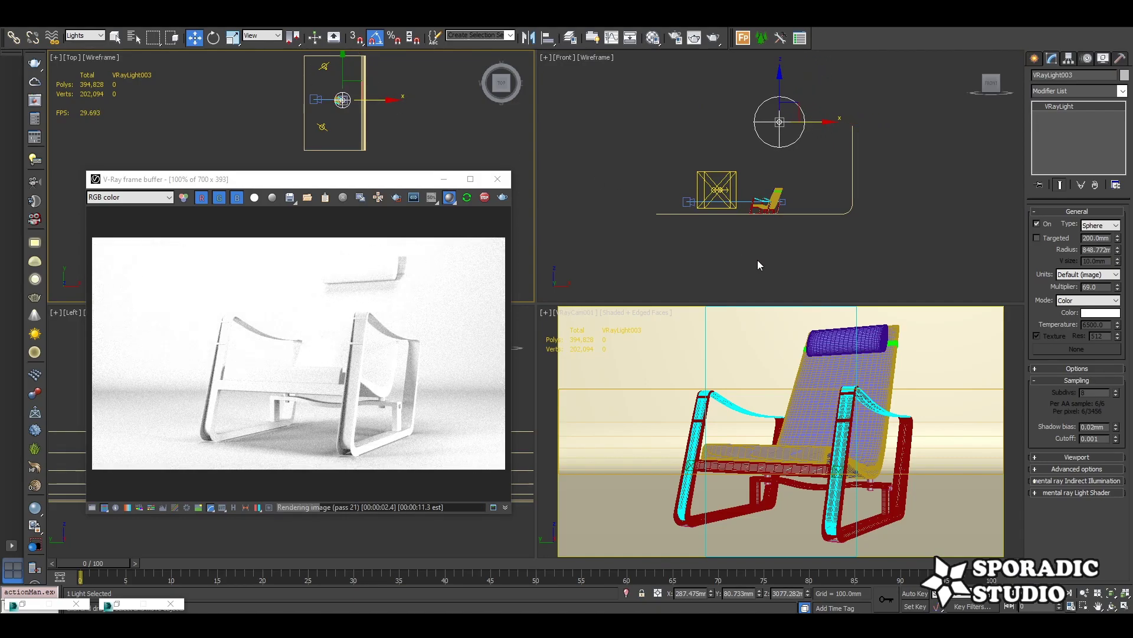
scroll(757, 260, "down", 2)
left_click_drag(832, 142, 829, 115)
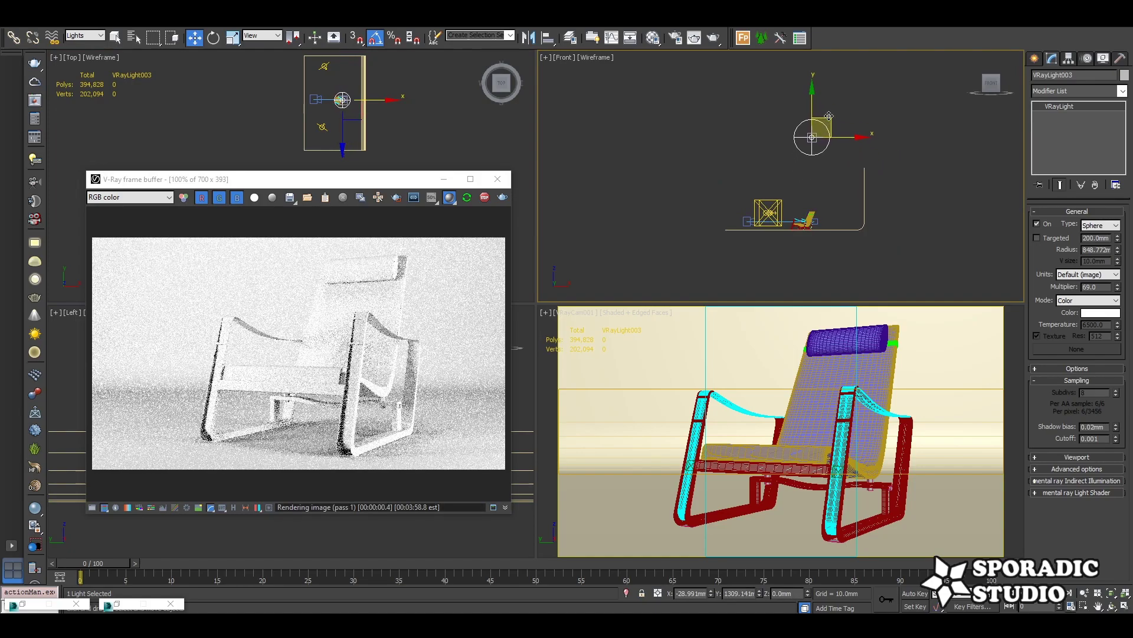
left_click_drag(829, 116, 703, 72)
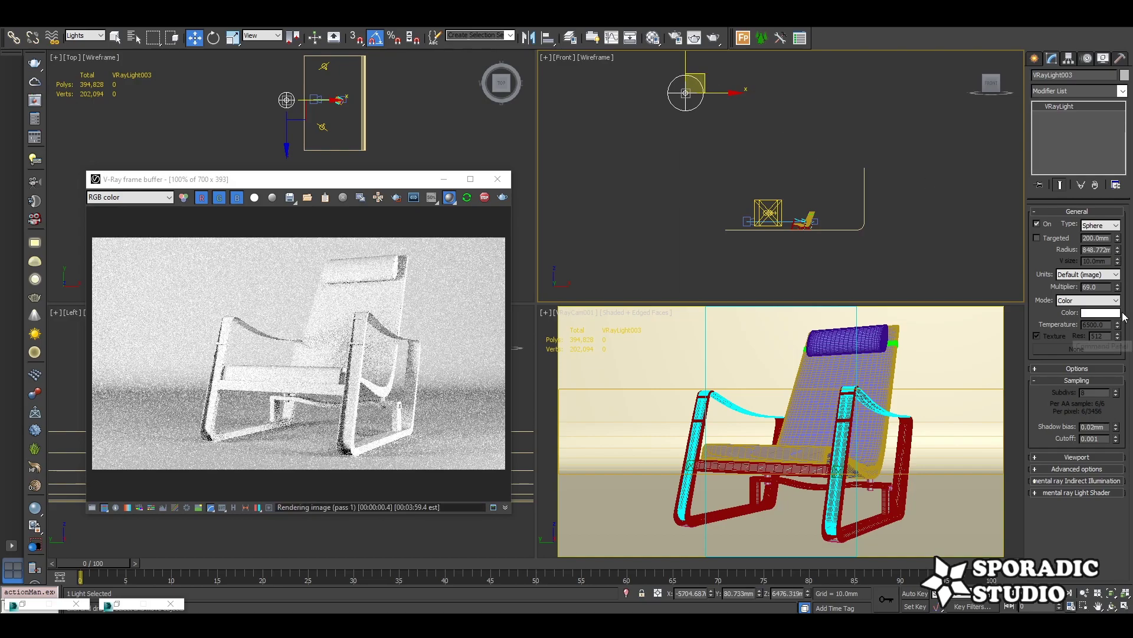
type("1000")
key("Return")
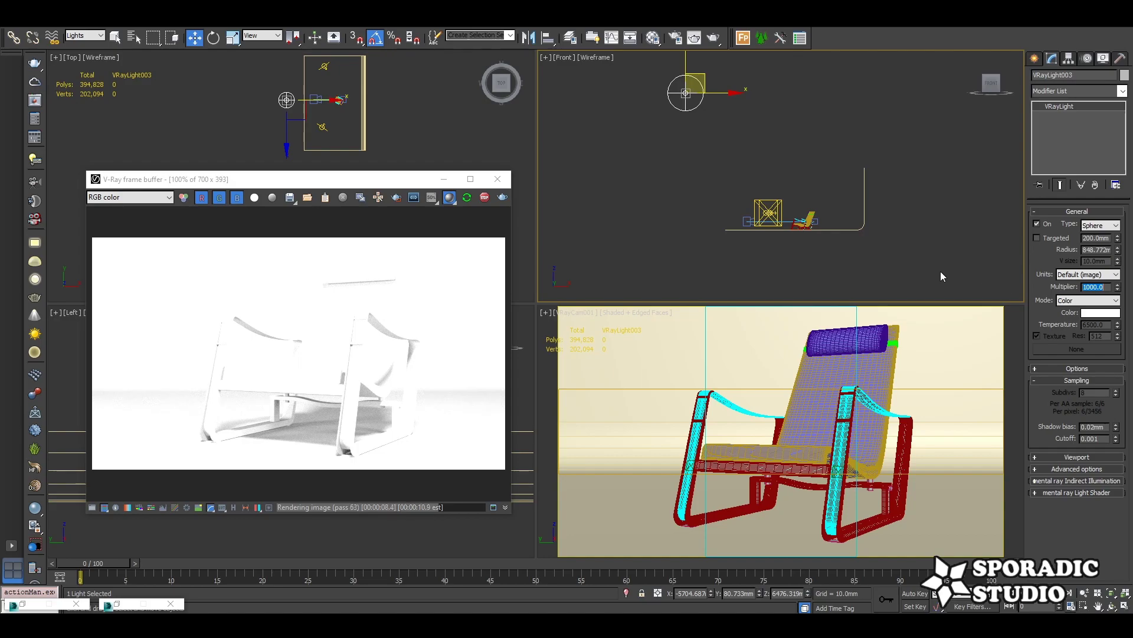
key("BackSpace")
type("100")
key("Return")
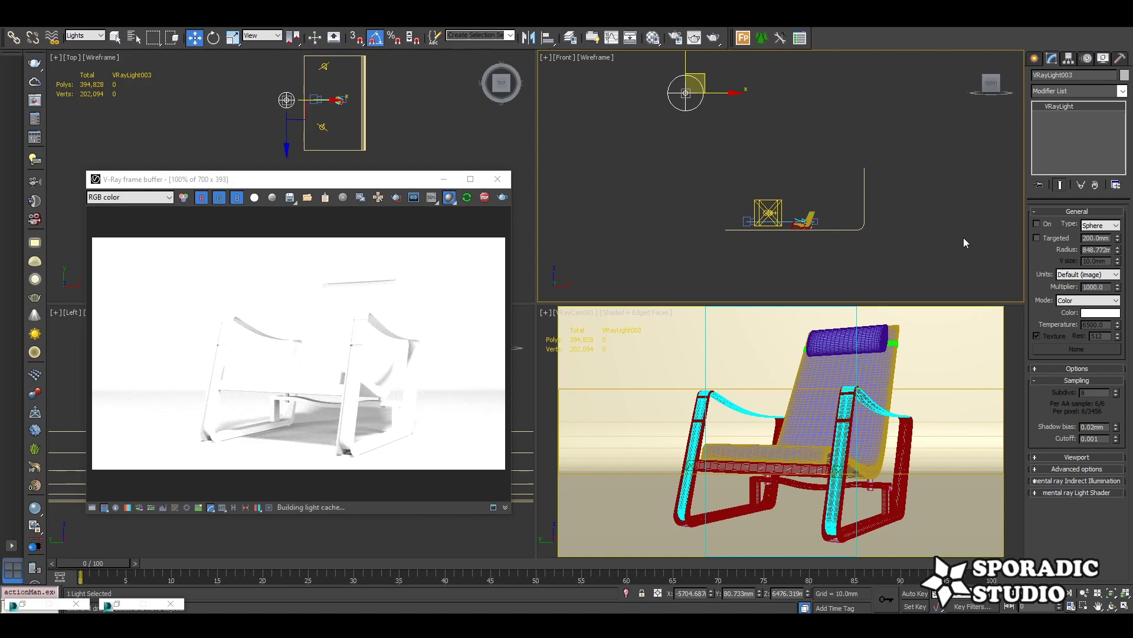
left_click(850, 208)
Reset the selection filter to All and shift Plane013 slightly left in Front view.
left_click(84, 35)
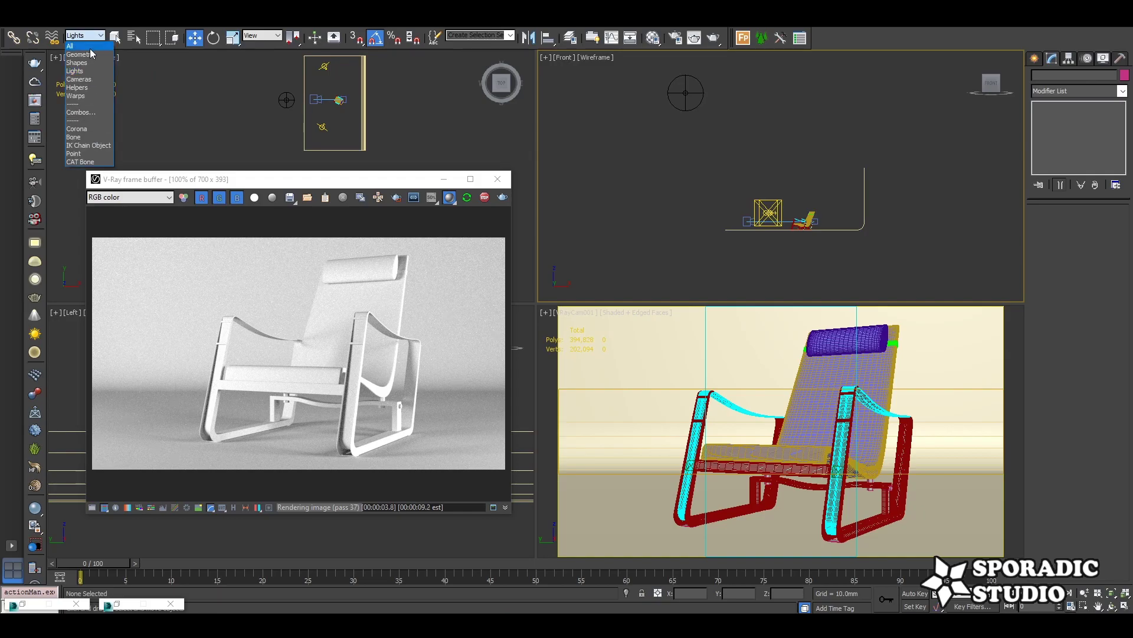
left_click(115, 38)
mouse_move(841, 222)
left_mouse_down()
mouse_move(805, 232)
mouse_move(817, 228)
left_mouse_up()
left_click(194, 37)
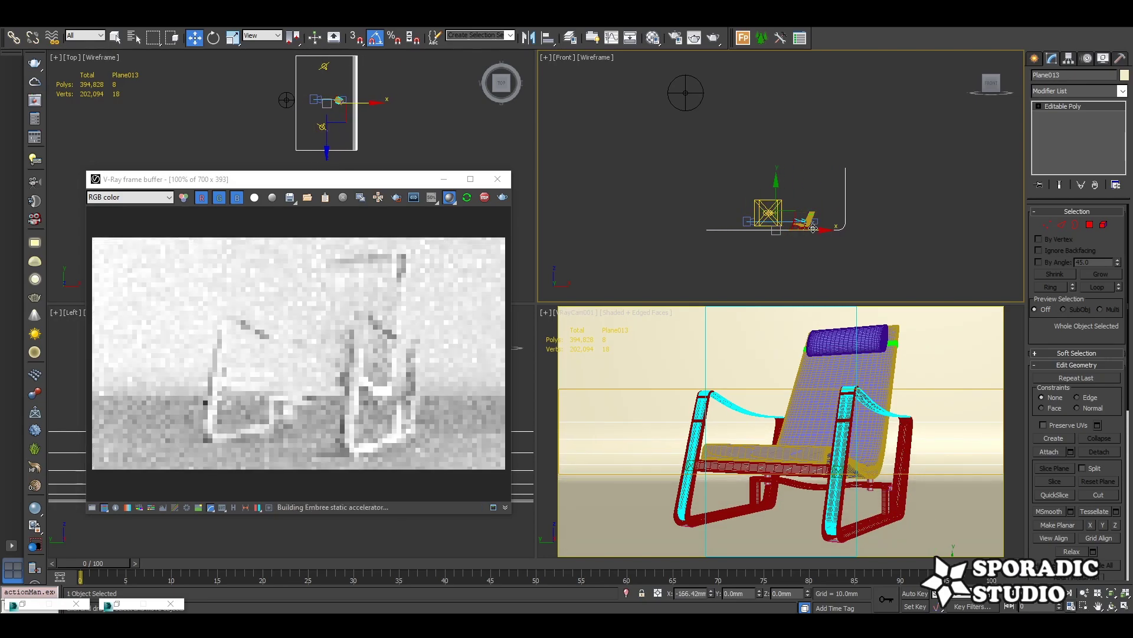
left_click_drag(817, 229, 812, 231)
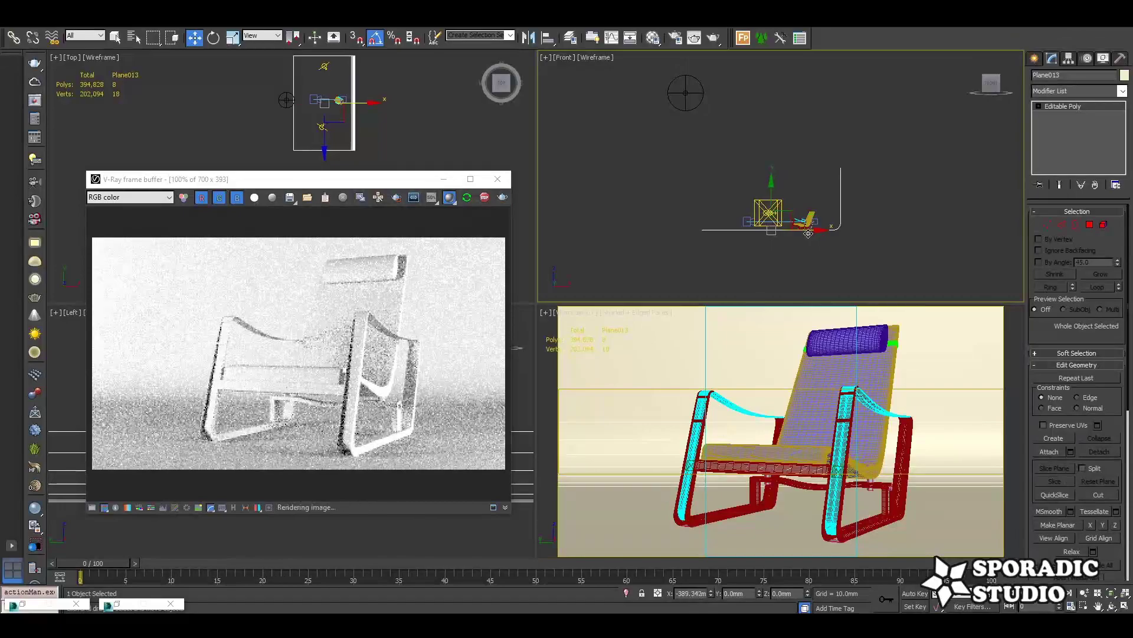
Return to Select mode and pick VRayLight002 in the Top view.
left_click(118, 38)
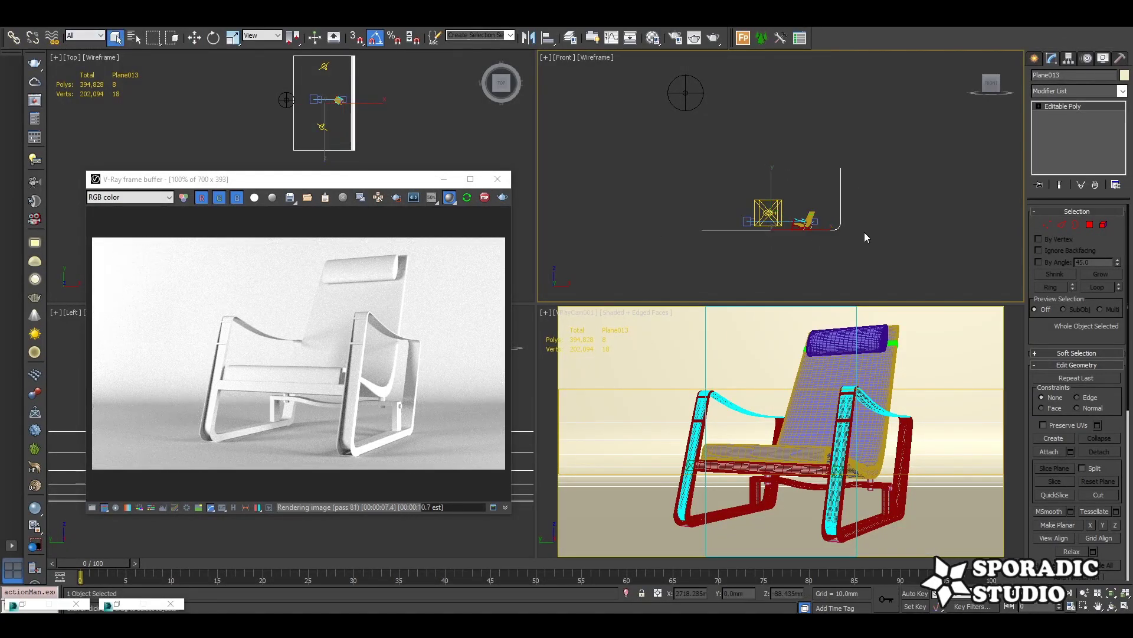
scroll(854, 232, "up", 4)
scroll(914, 234, "down", 3)
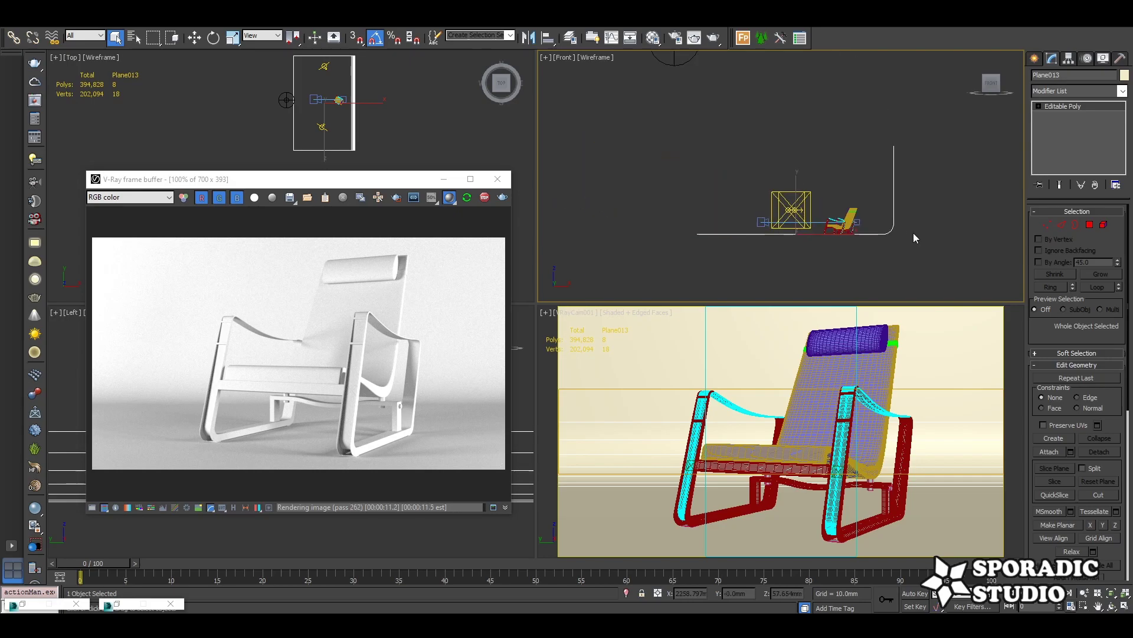
left_click(369, 95)
Move and re-aim VRayLight002, then drop its multiplier from 288 to about 213.
key("w")
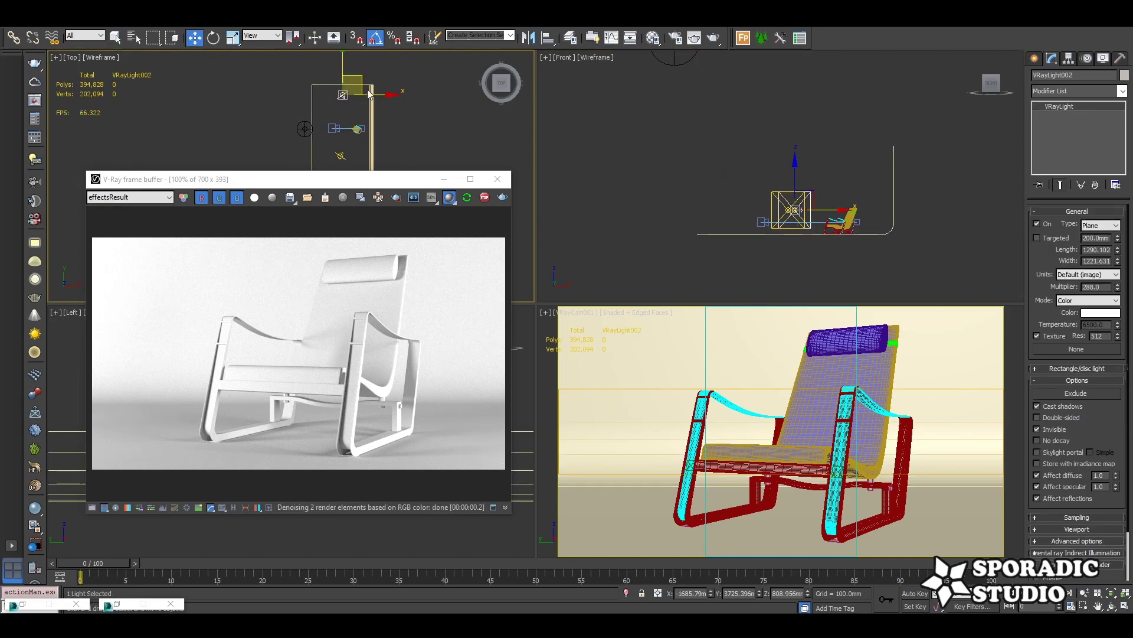
left_click_drag(369, 94, 362, 102)
key("e")
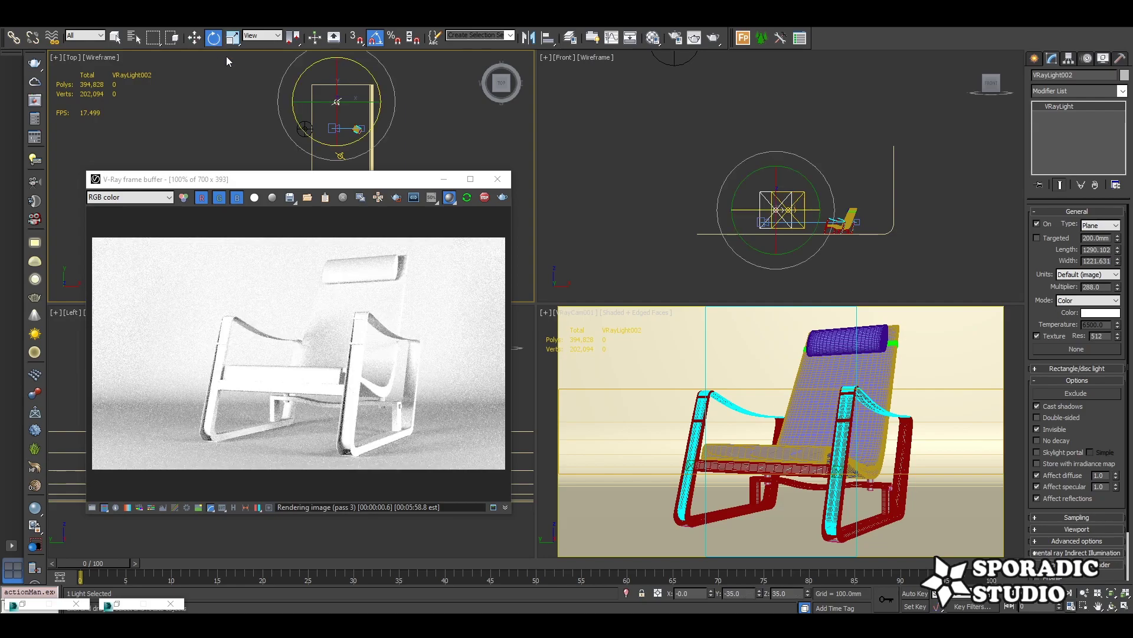
key("w")
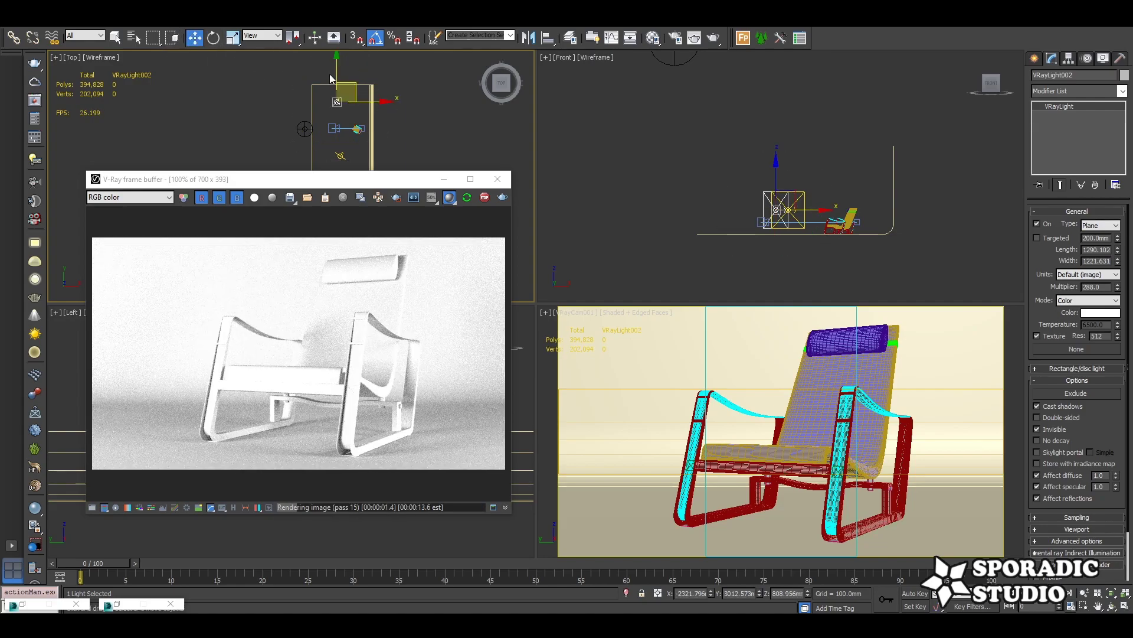
left_click_drag(355, 82, 386, 84)
left_click(214, 39)
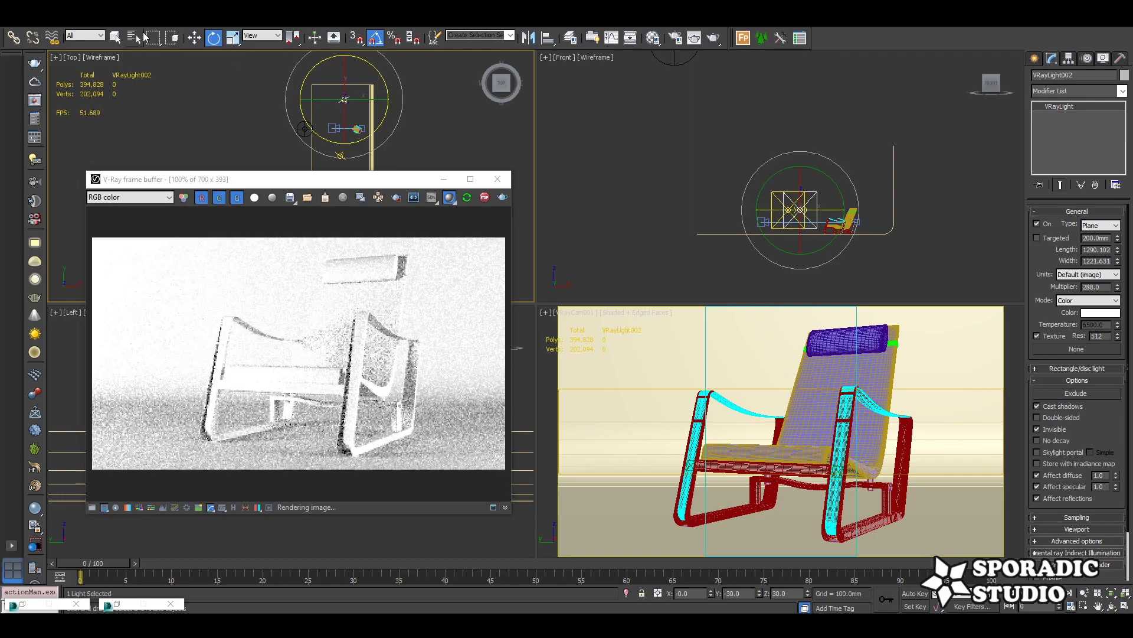
key("q")
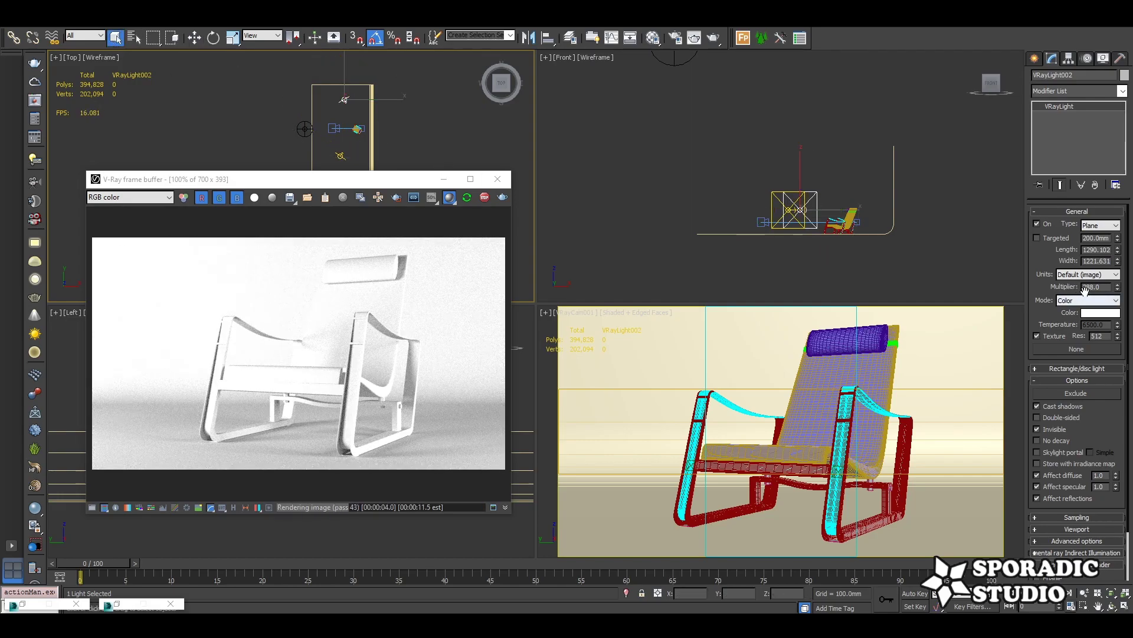
left_click_drag(1117, 288, 1131, 336)
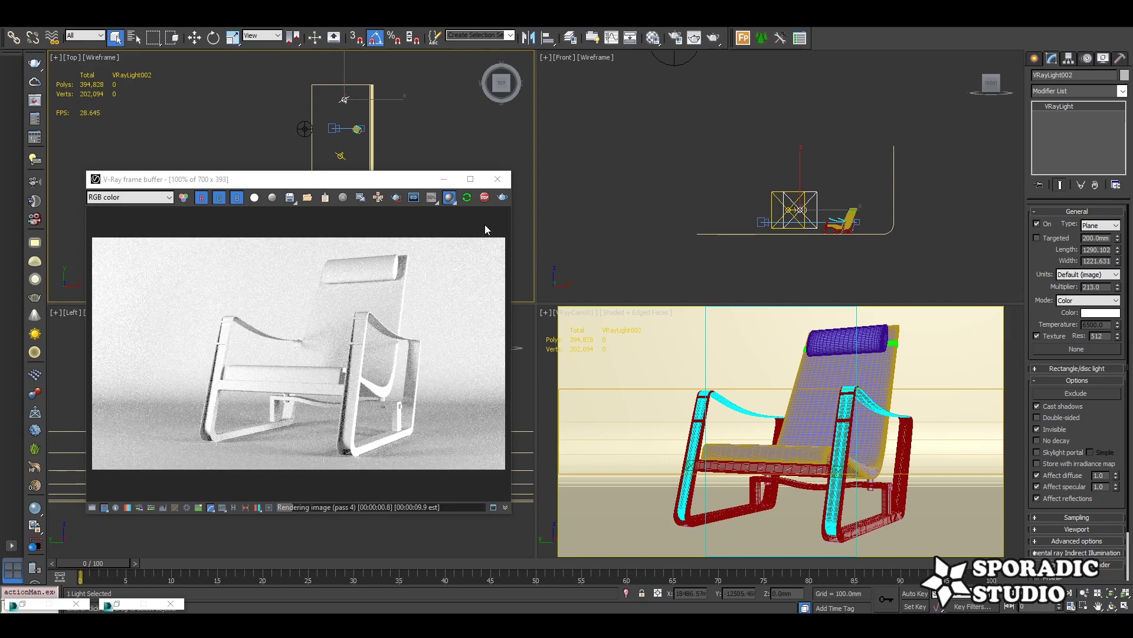
left_click_drag(407, 185, 417, 176)
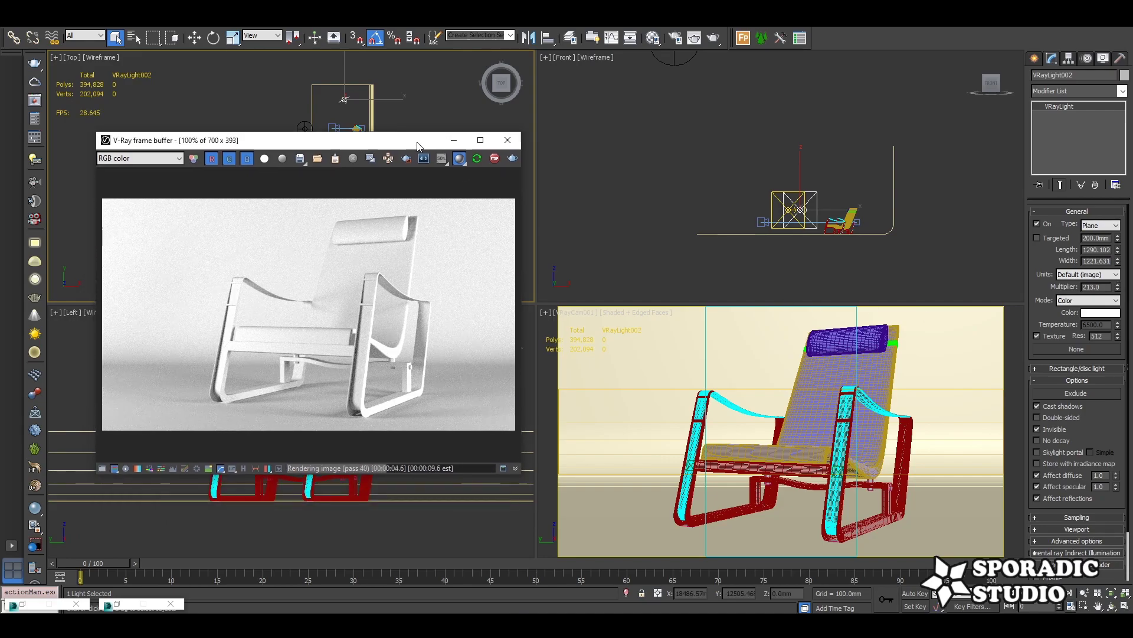
Select VRayLight003, cut its multiplier from 1000 to 30, then raise it to about 144.
left_click(304, 129)
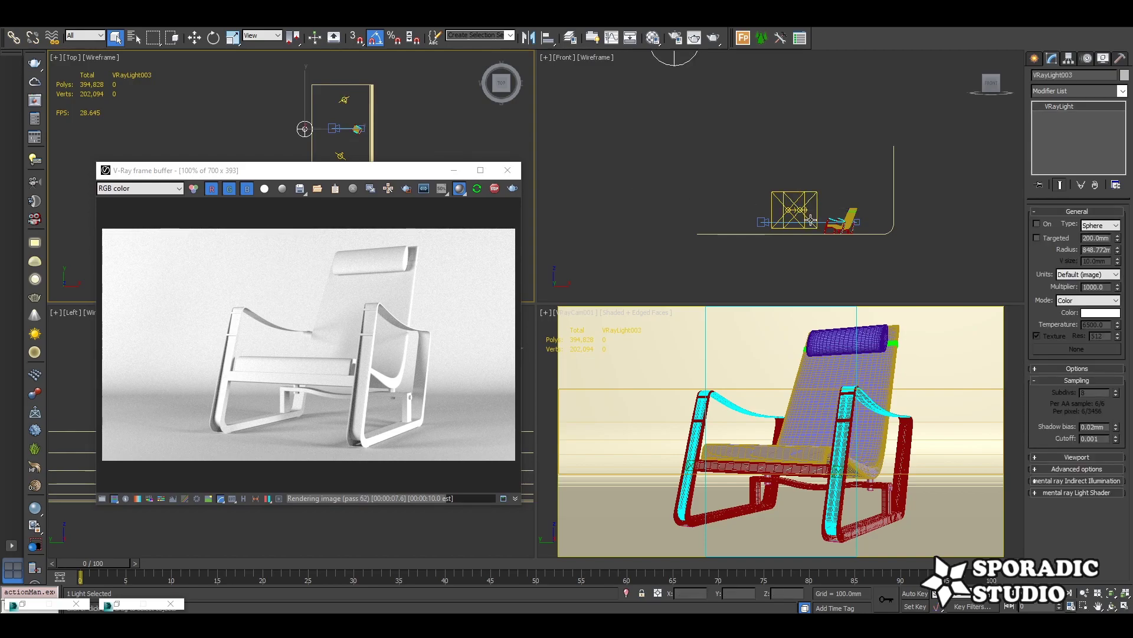
left_click(1037, 224)
left_click_drag(1118, 287, 1131, 443)
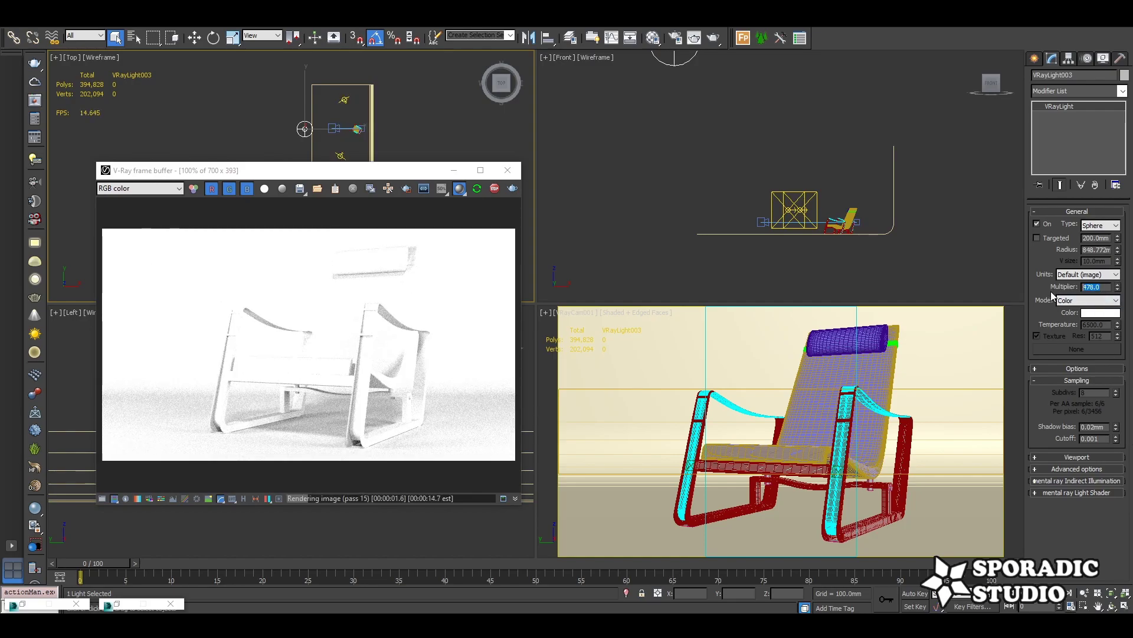
type("30")
key("Return")
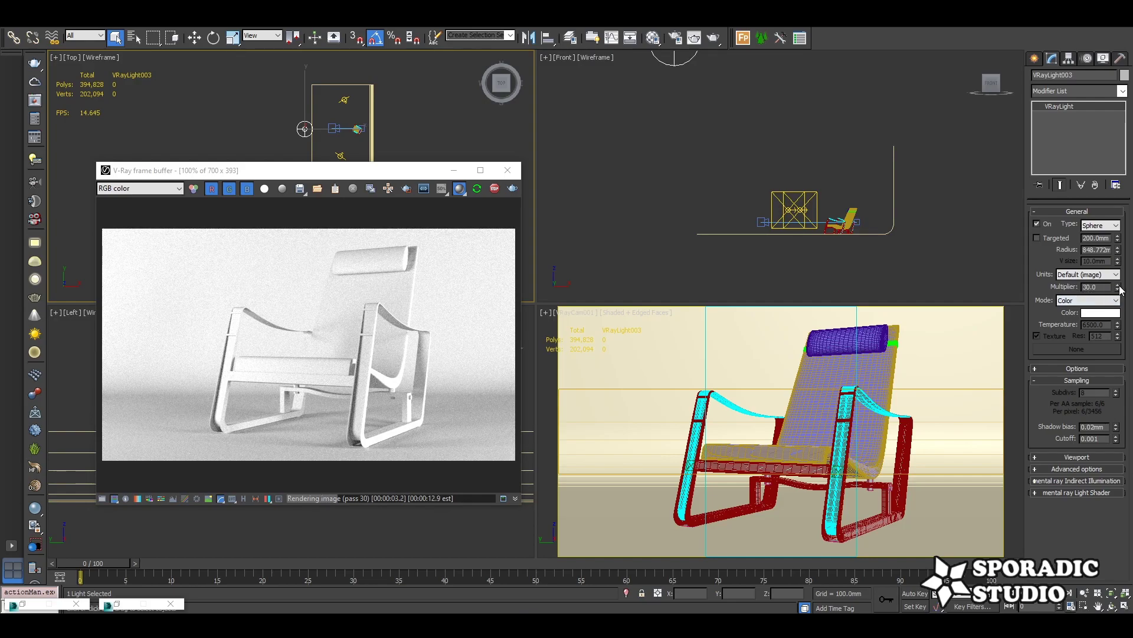
left_click_drag(1118, 287, 1112, 214)
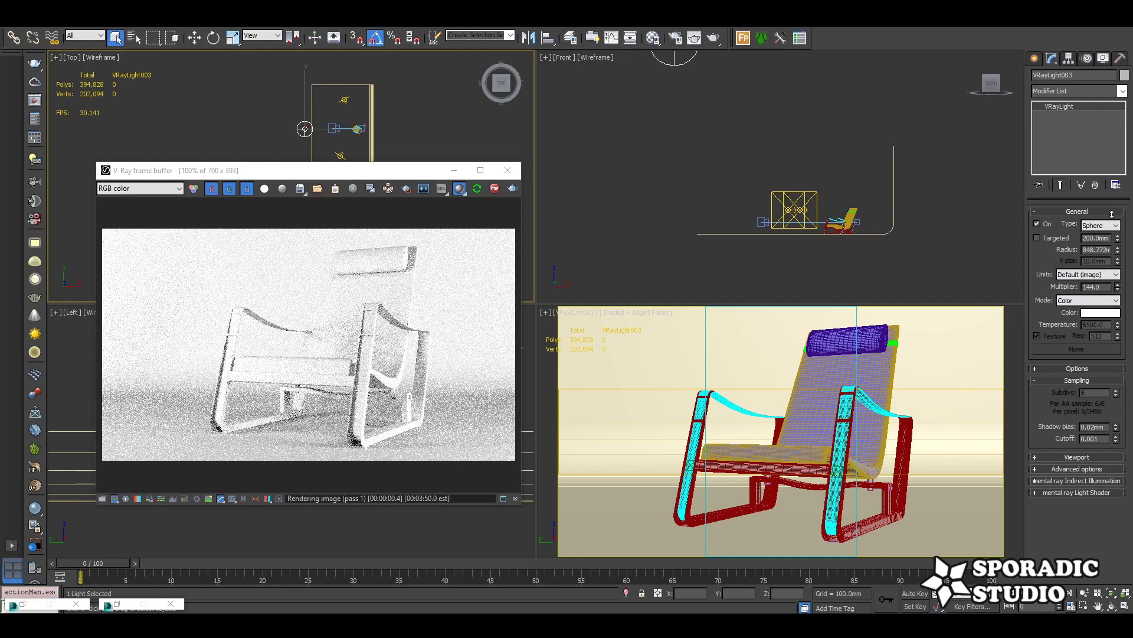
Slide the sphere light right along X and set its multiplier to 60.
middle_click_drag(729, 135, 729, 188)
key("w")
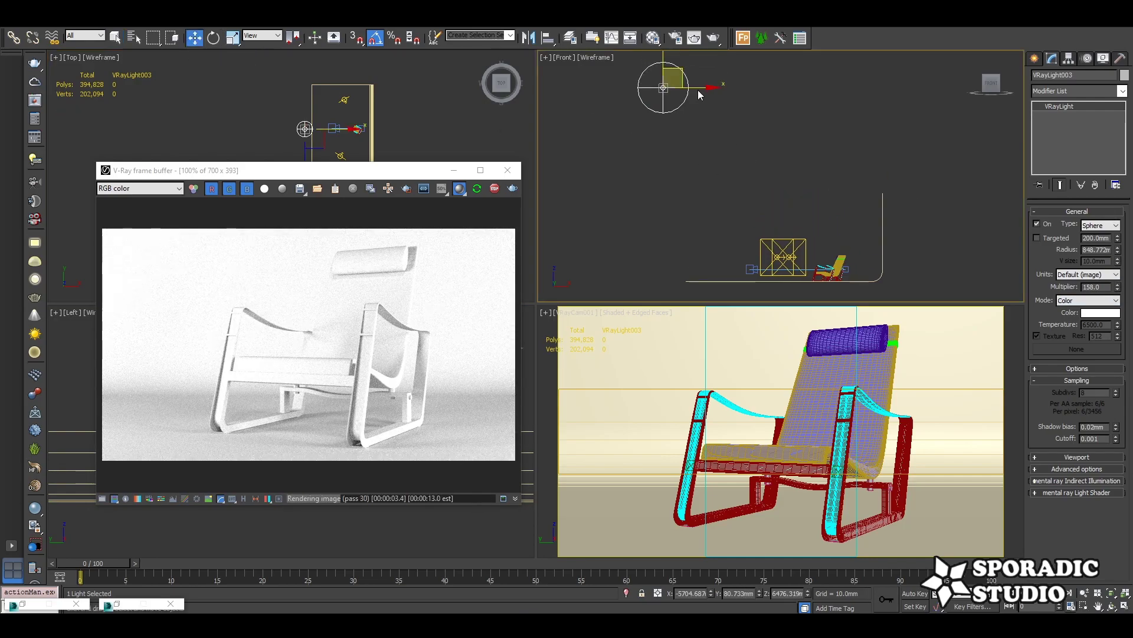
left_click_drag(701, 93, 859, 101)
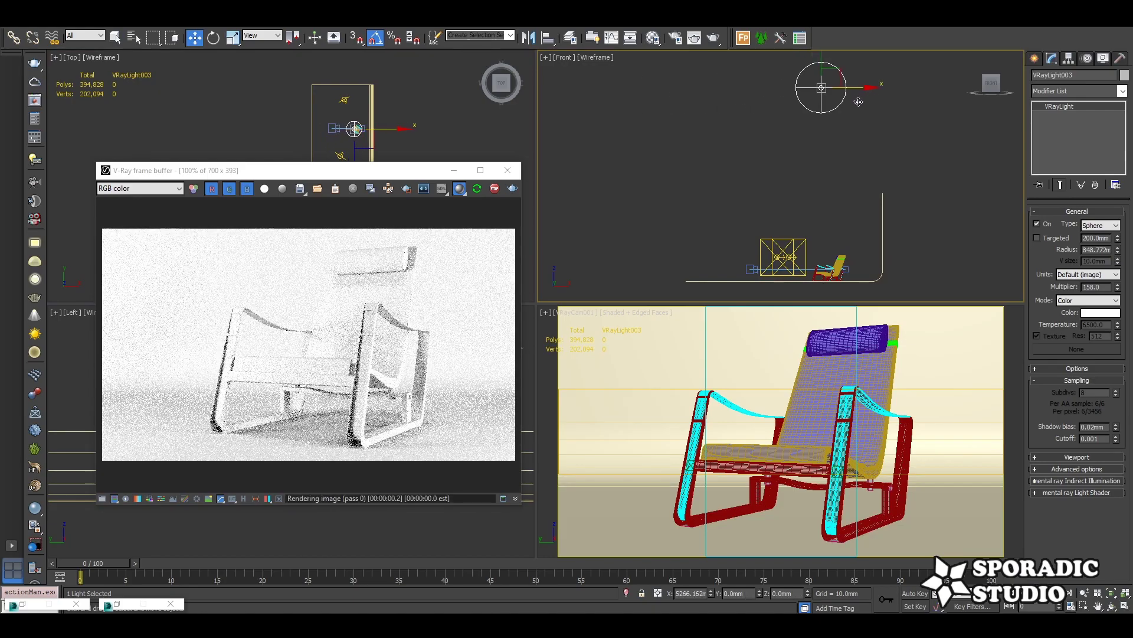
mouse_move(859, 102)
left_mouse_down()
mouse_move(860, 130)
mouse_move(847, 131)
left_mouse_up()
key("q")
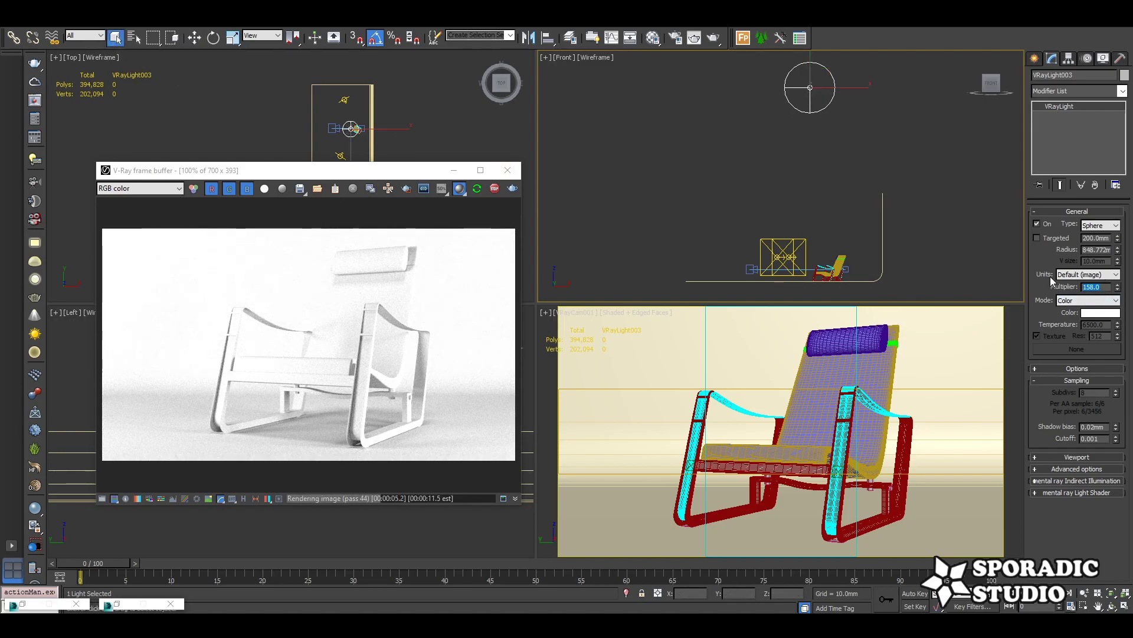
type("60")
key("Return")
left_click(1036, 224)
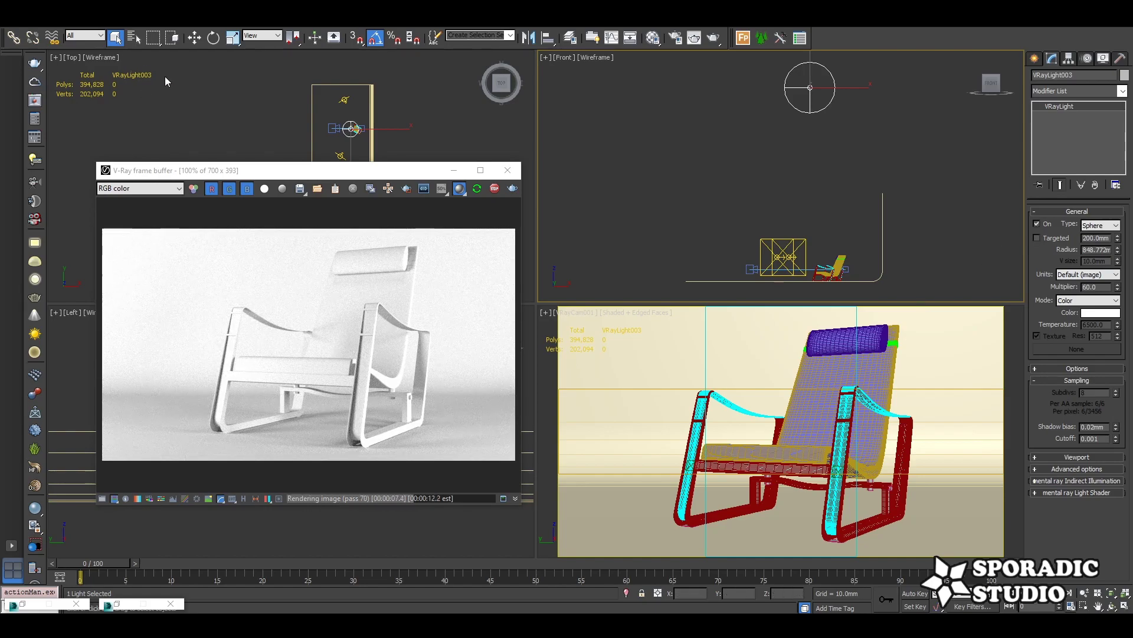
left_click(748, 275)
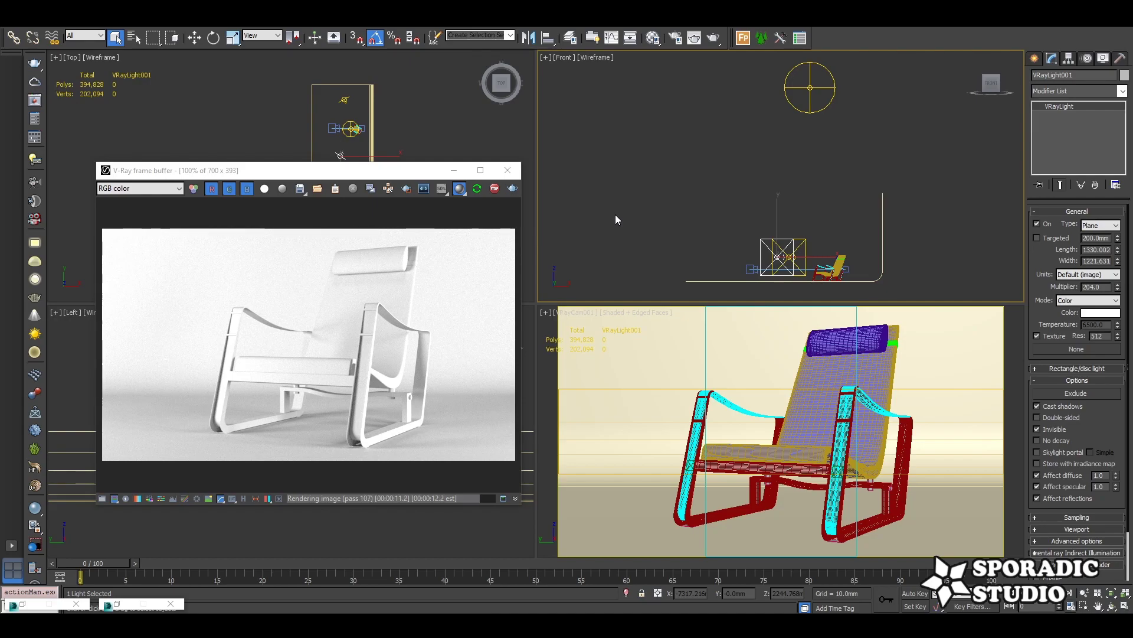
Toggle VRayLight001 and VRayLight002 off and on to compare their contribution.
left_click(1038, 223)
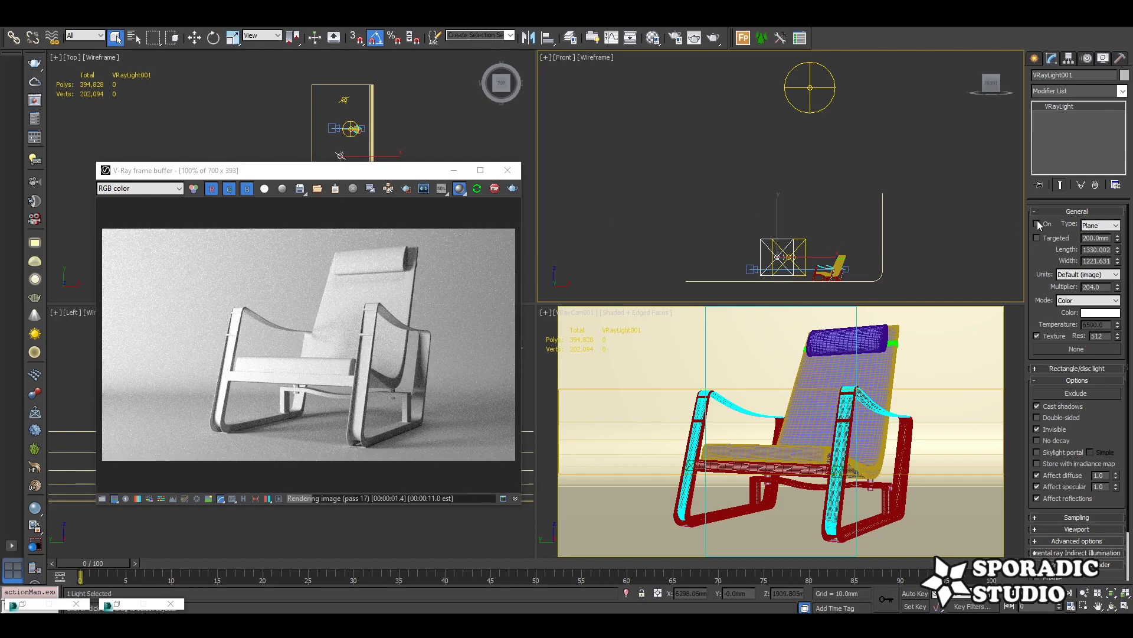
left_click(1037, 223)
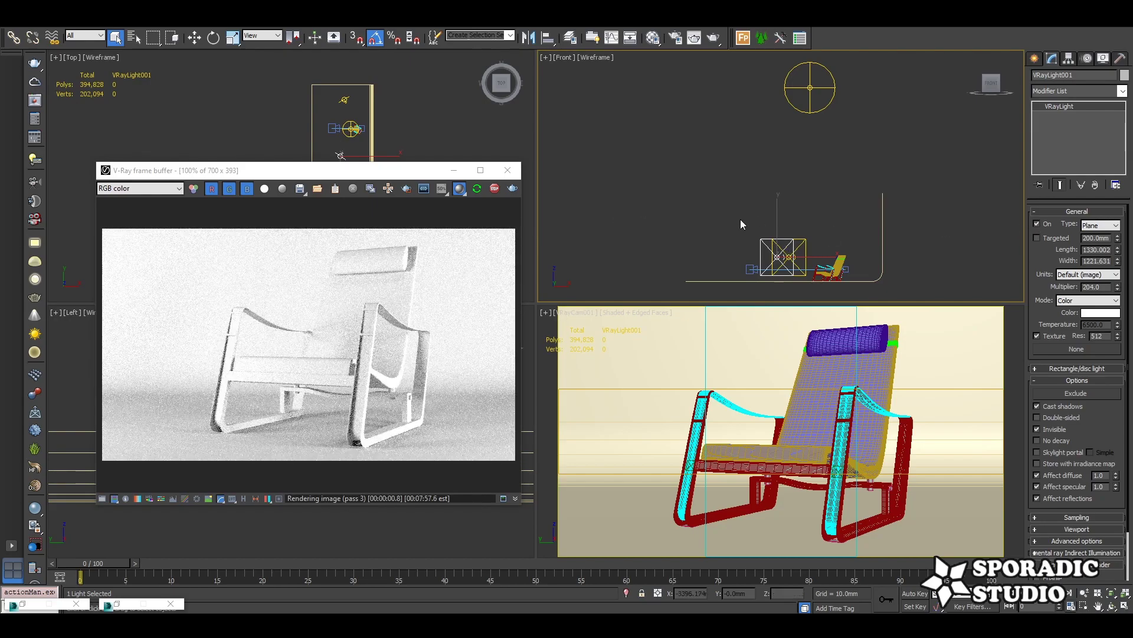
left_click(809, 242)
left_click(1038, 224)
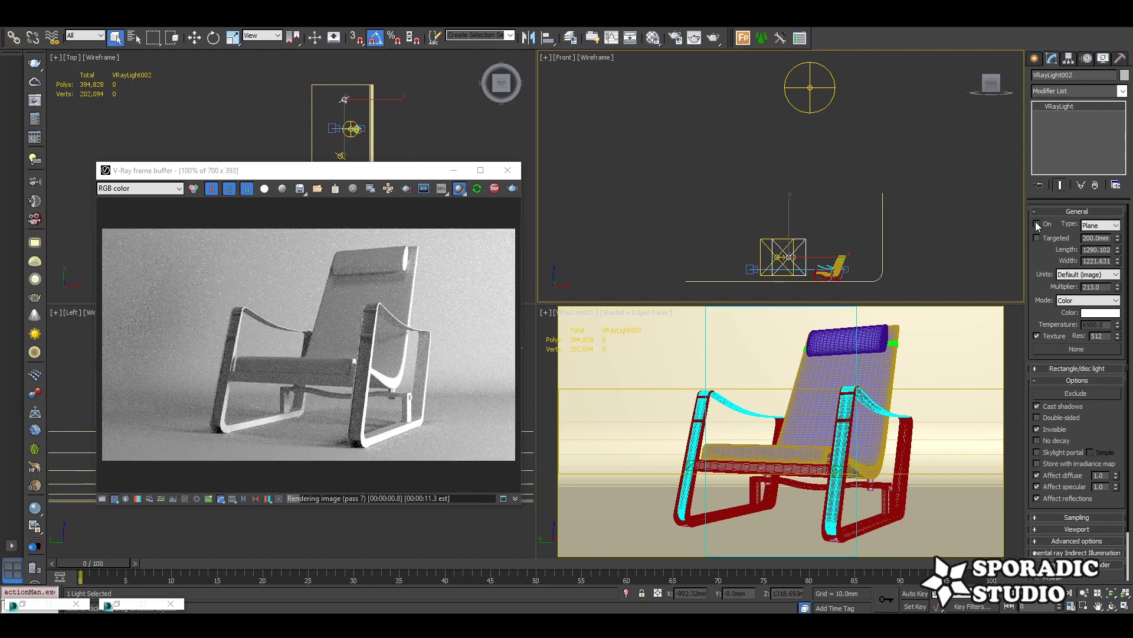
left_click(1037, 224)
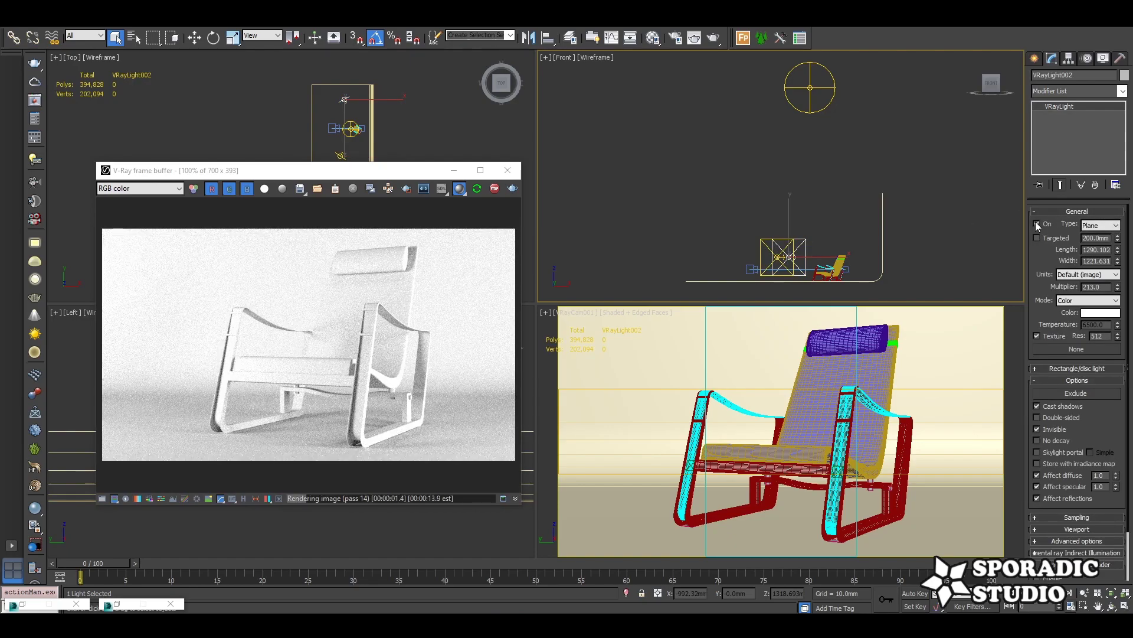
Turn off VFB debug shading for full colour, then select Plane013 and open the Material Editor.
left_click(104, 500)
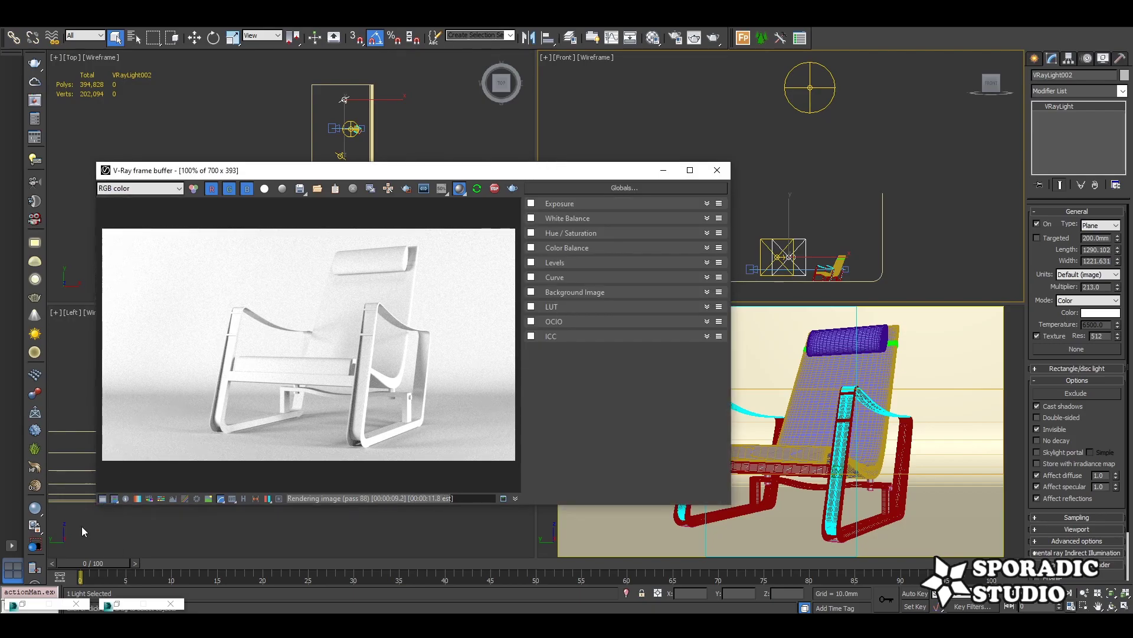
left_click(104, 500)
left_click(459, 188)
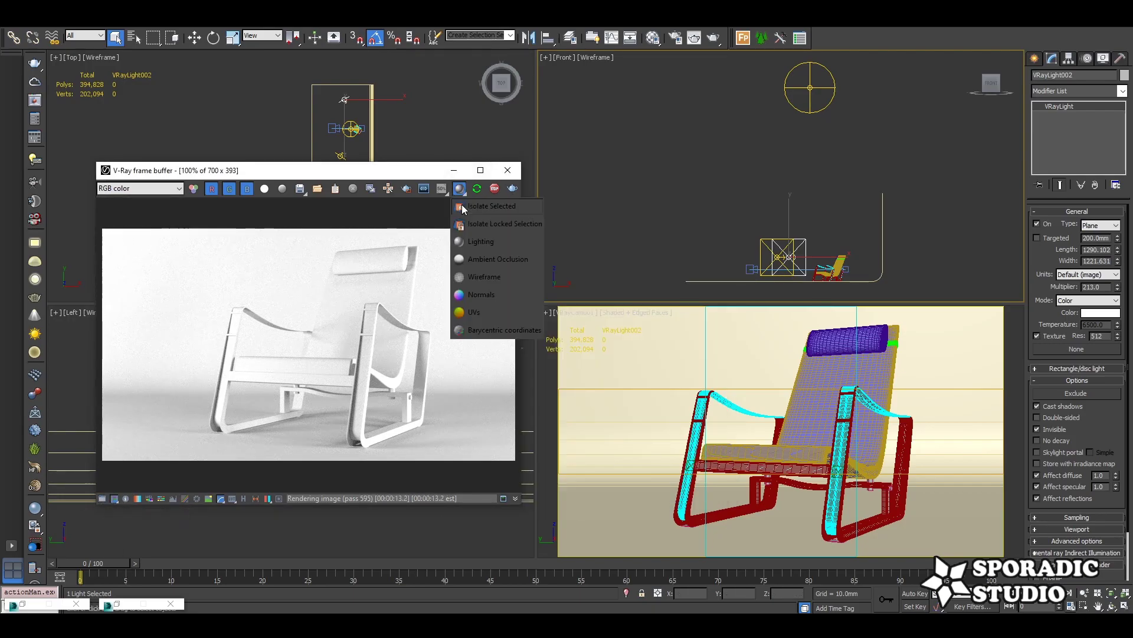
left_click(509, 208)
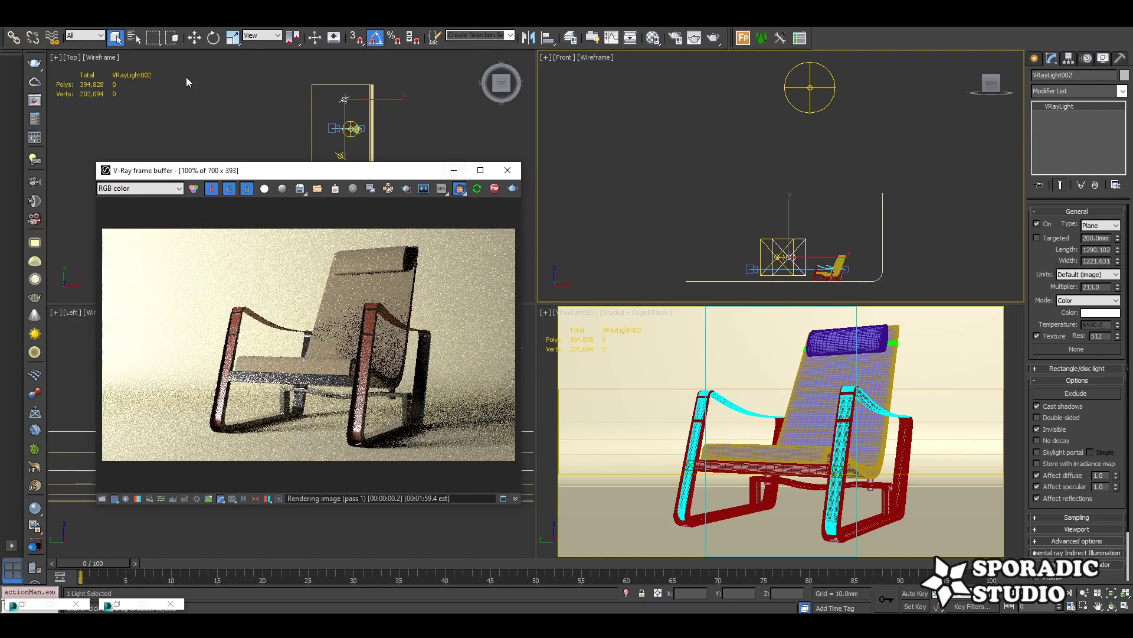
left_click(437, 100)
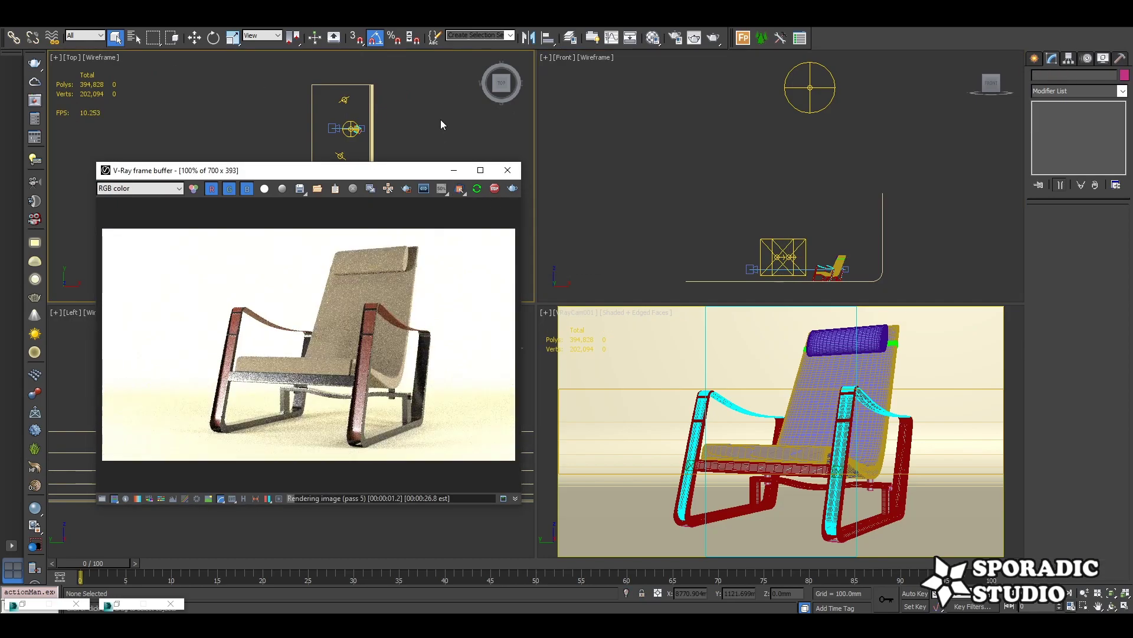
left_click(651, 459)
left_click(655, 43)
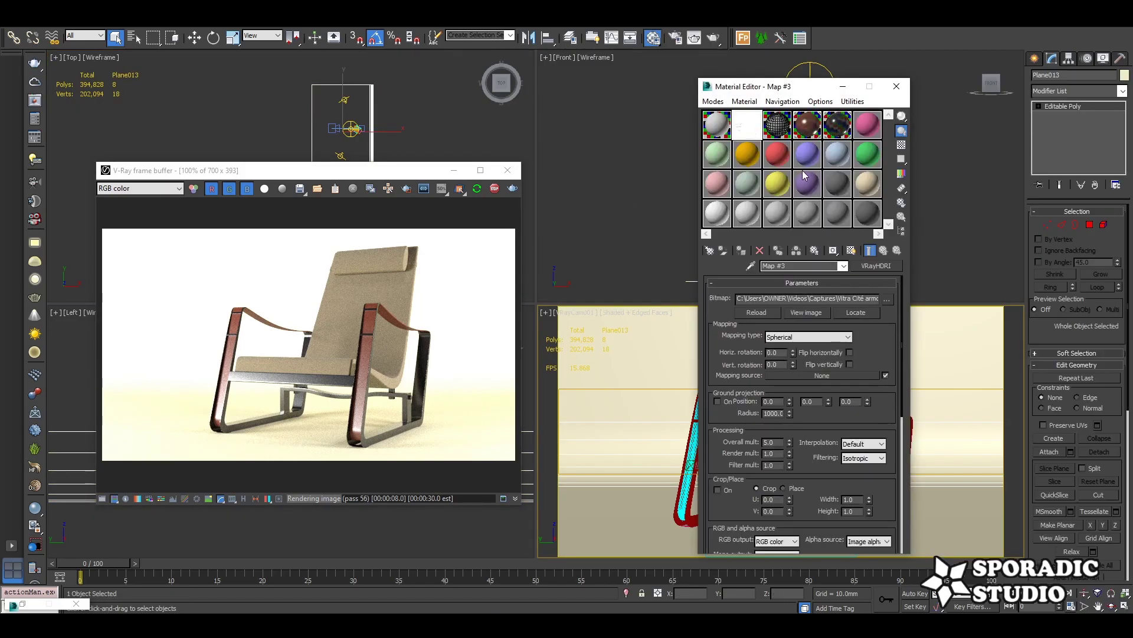
Assign the VRayMtl 'plane' to backdrop Plane013, then select VRayLight001.
left_click(713, 138)
left_click(742, 251)
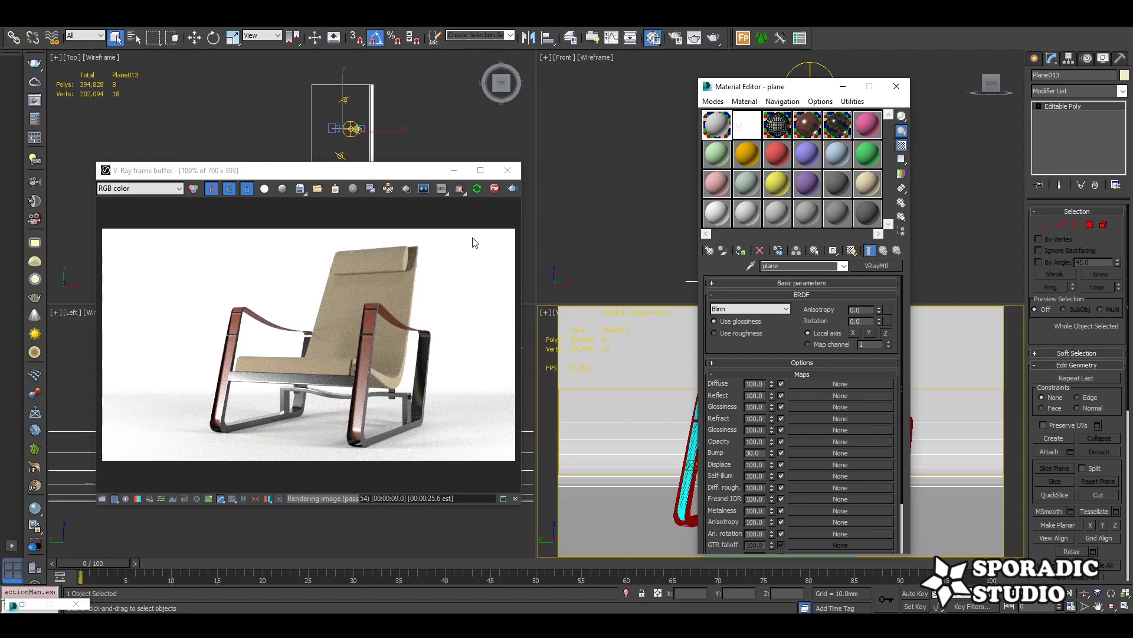
left_click_drag(406, 177, 417, 237)
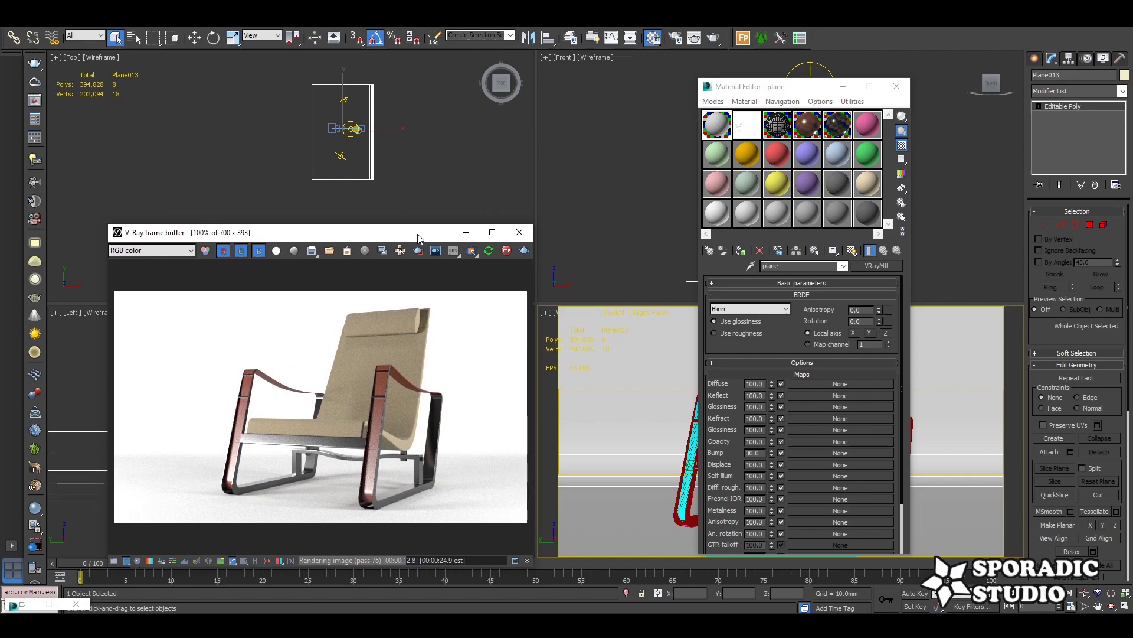
left_click(340, 155)
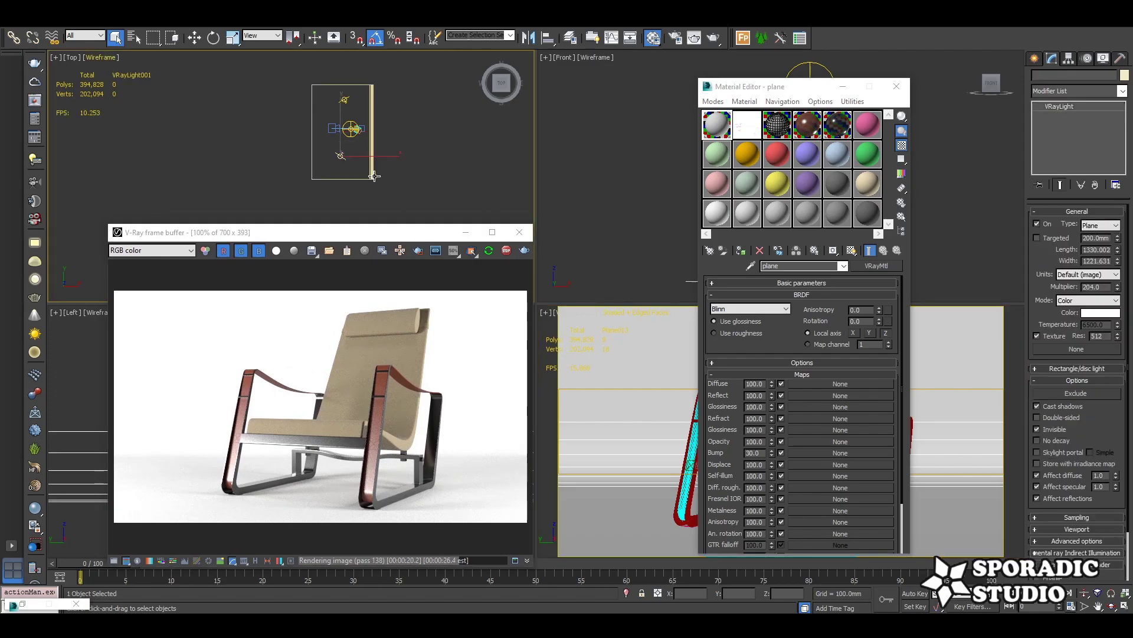
Mirror-copy VRayLight001 as VRayLight004, move it right in the Top view, and switch it on.
left_click(529, 38)
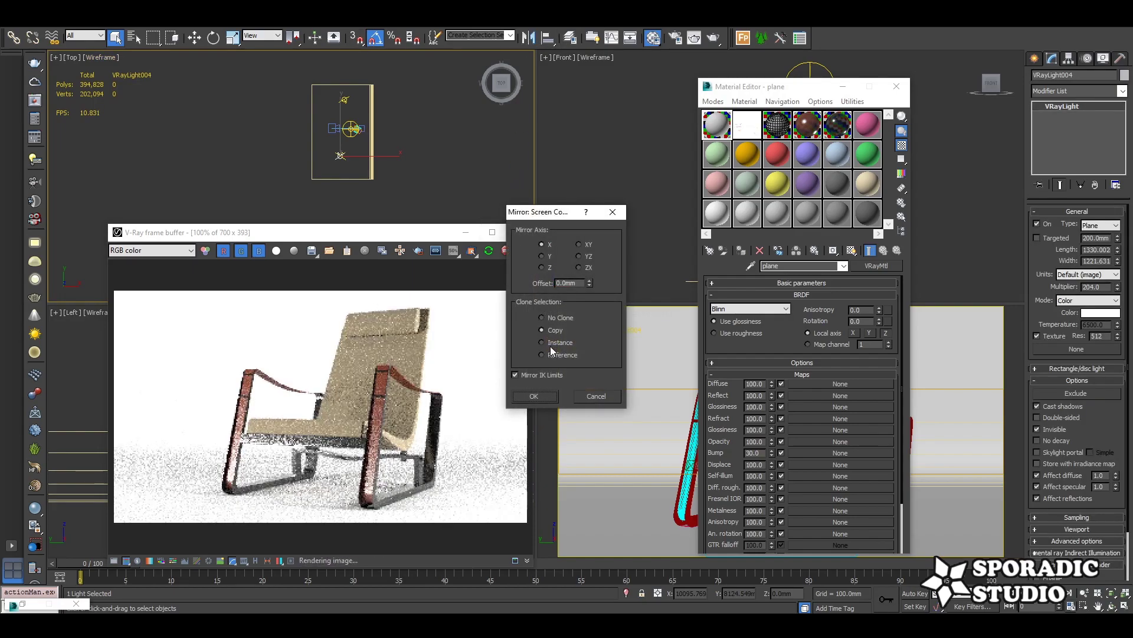
left_click(534, 395)
key("w")
left_click_drag(342, 152, 386, 141)
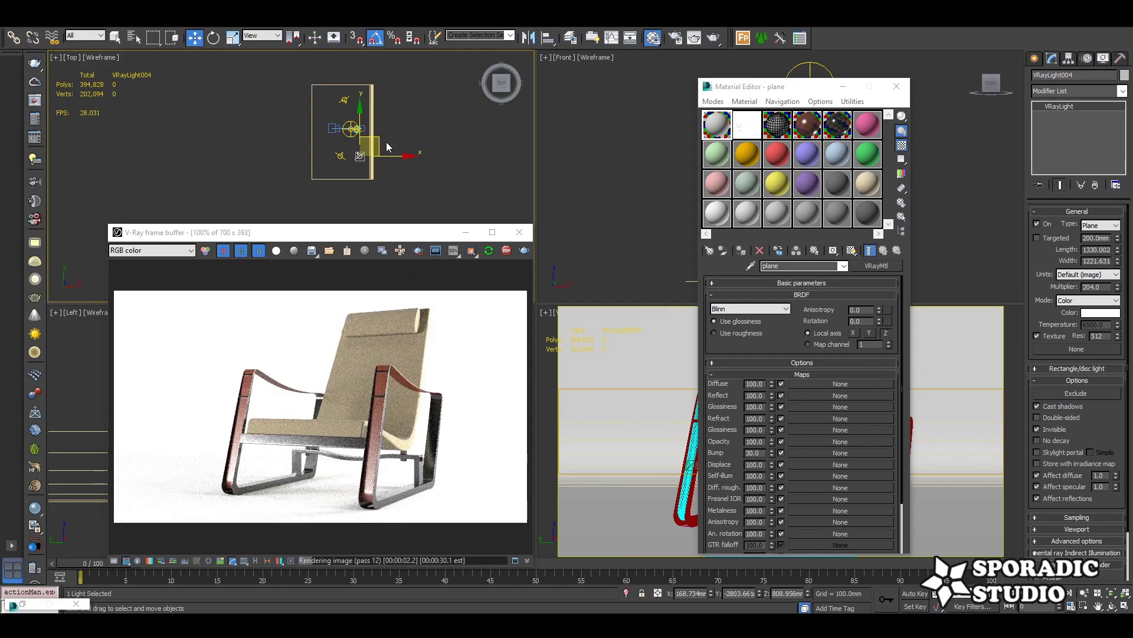
left_click(1036, 223)
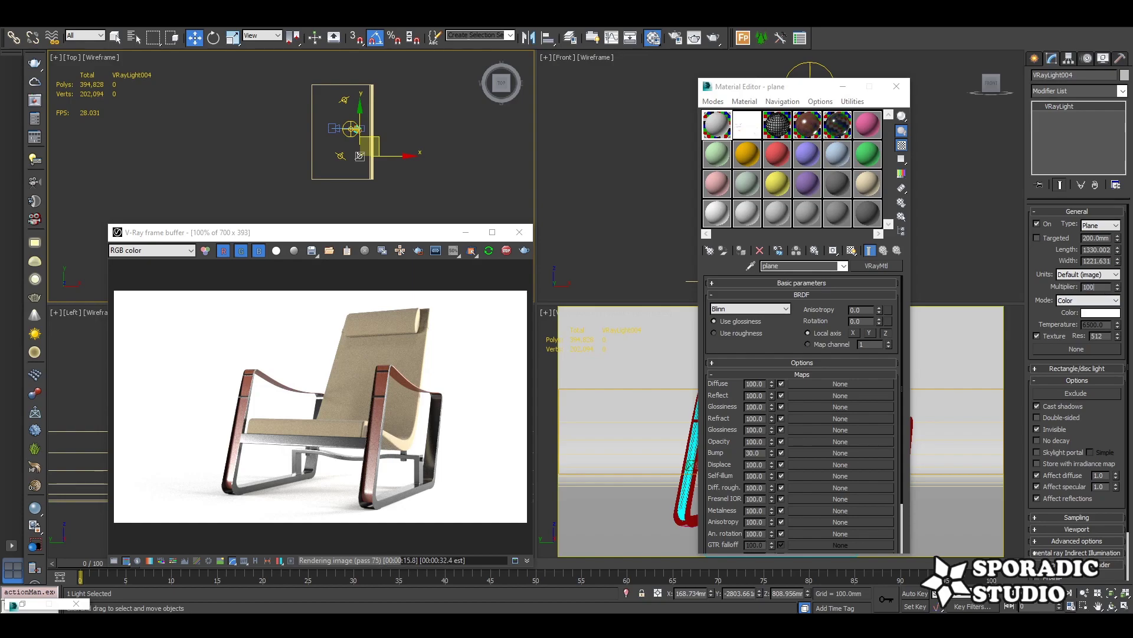
Lower VRayLight001's intensity to 200 and switch its colour mode to temperature.
left_click(340, 156)
left_click_drag(1118, 289, 1119, 293)
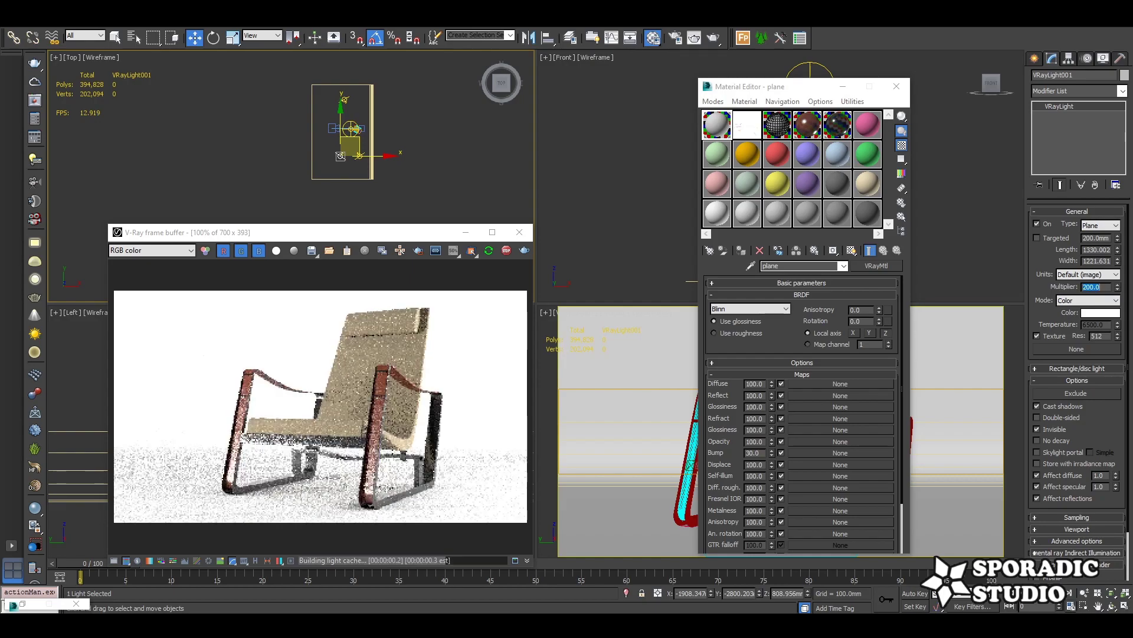
left_click(1088, 300)
left_click(1081, 320)
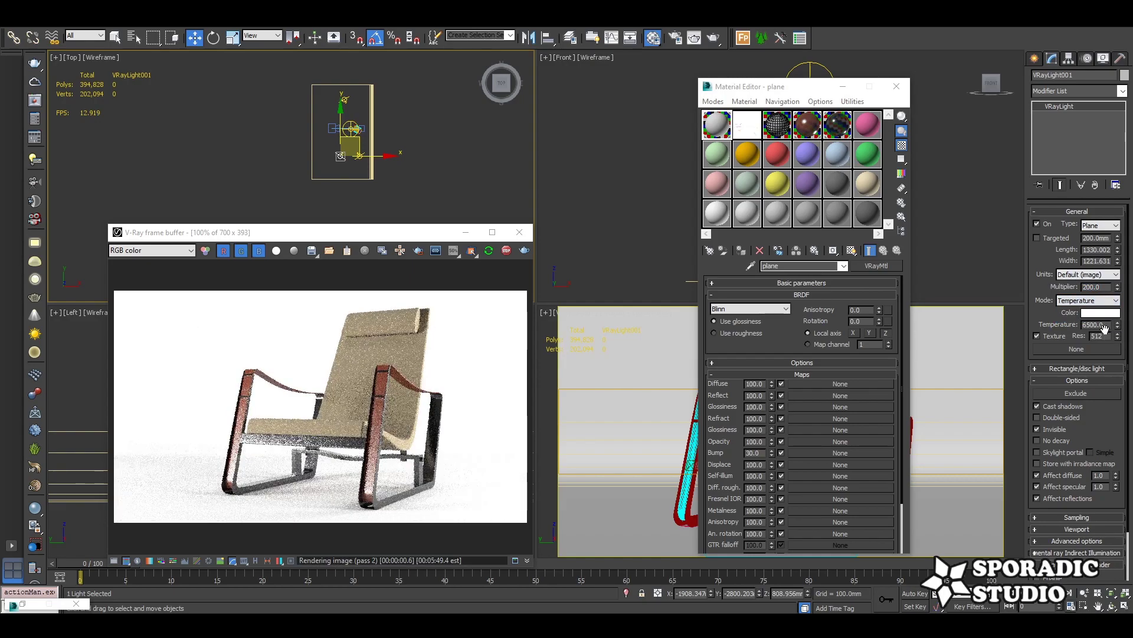
type("450")
key("Return")
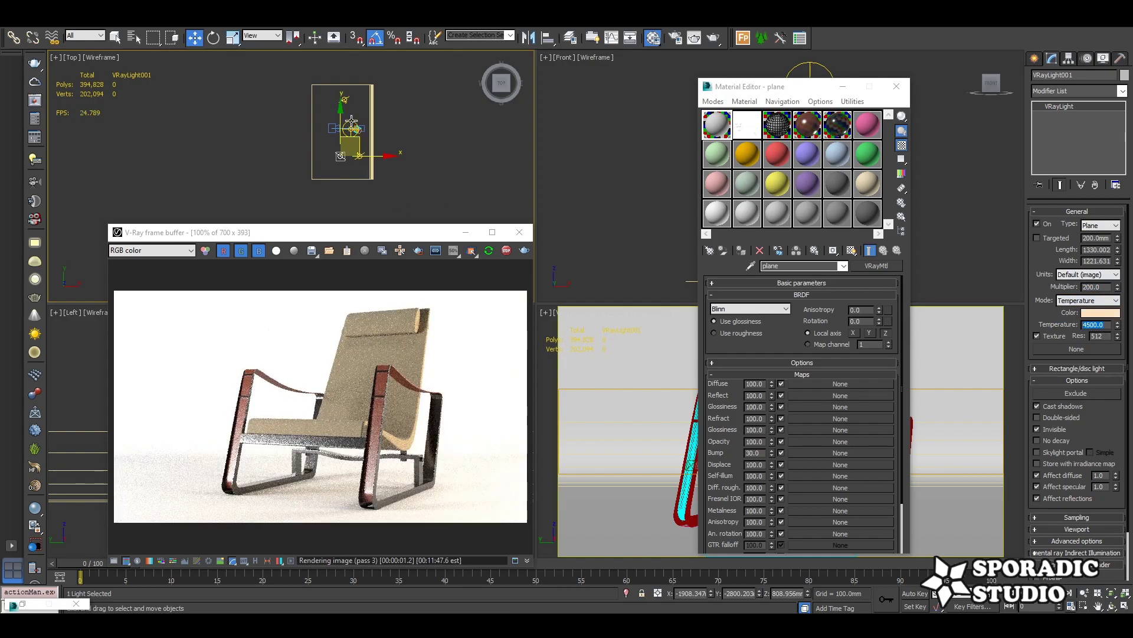
key("q")
Set VRayLight002 to temperature colour mode at 4500 K.
left_click(344, 99)
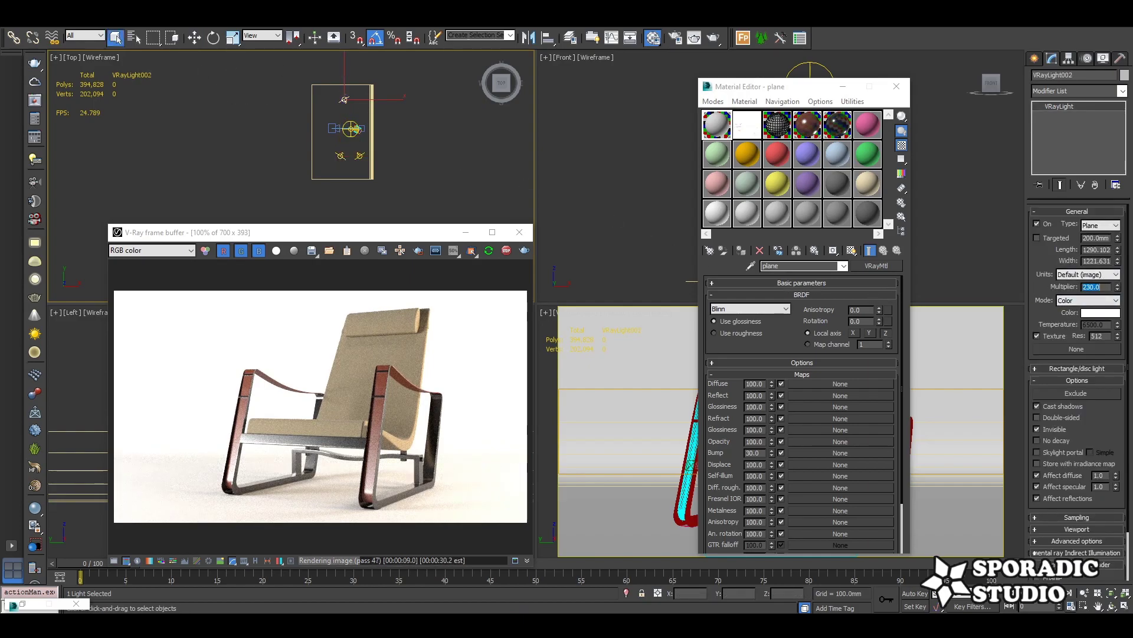
left_click(1087, 300)
left_click(1080, 319)
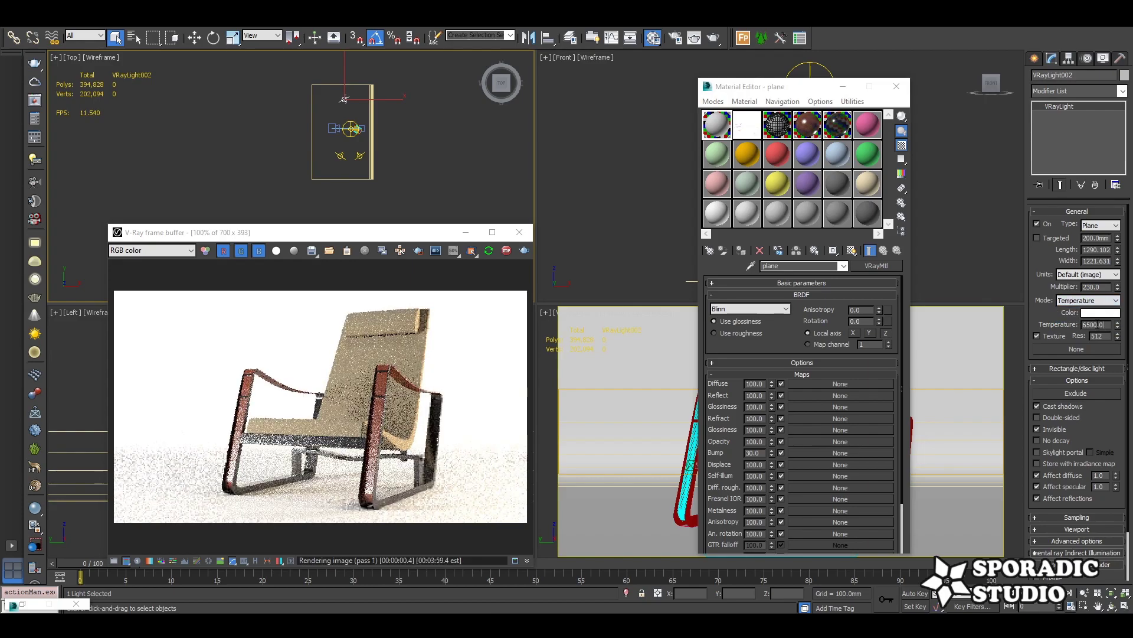
type("4500")
key("Return")
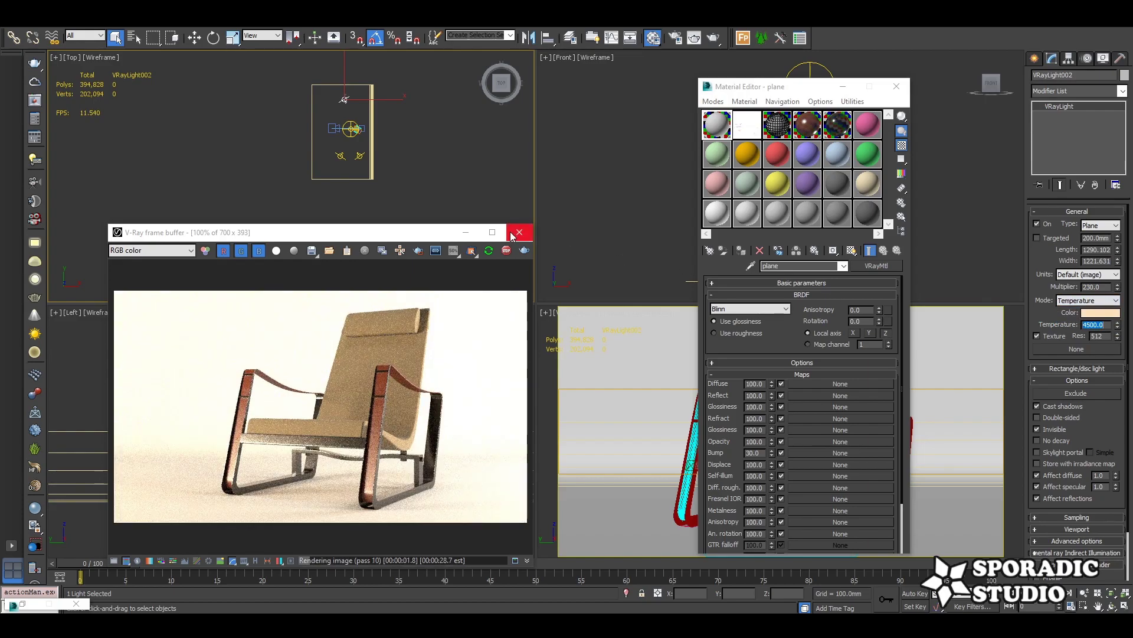
type("00")
key("Return")
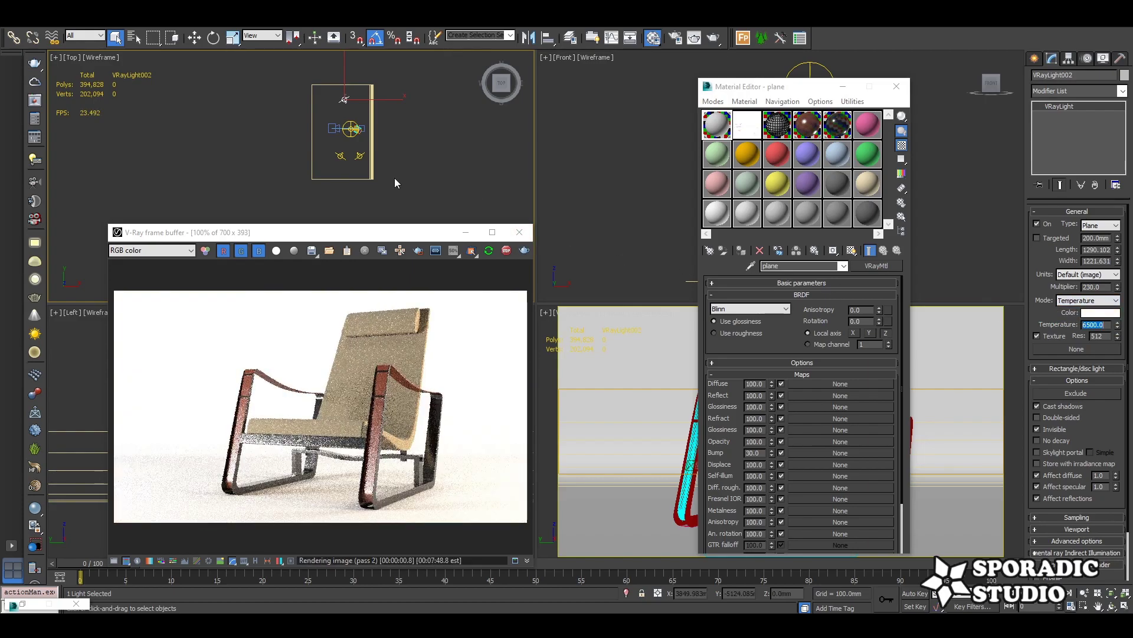
Set VRayLight004 to temperature colour mode at 5000 K, then deselect it.
left_click(644, 204)
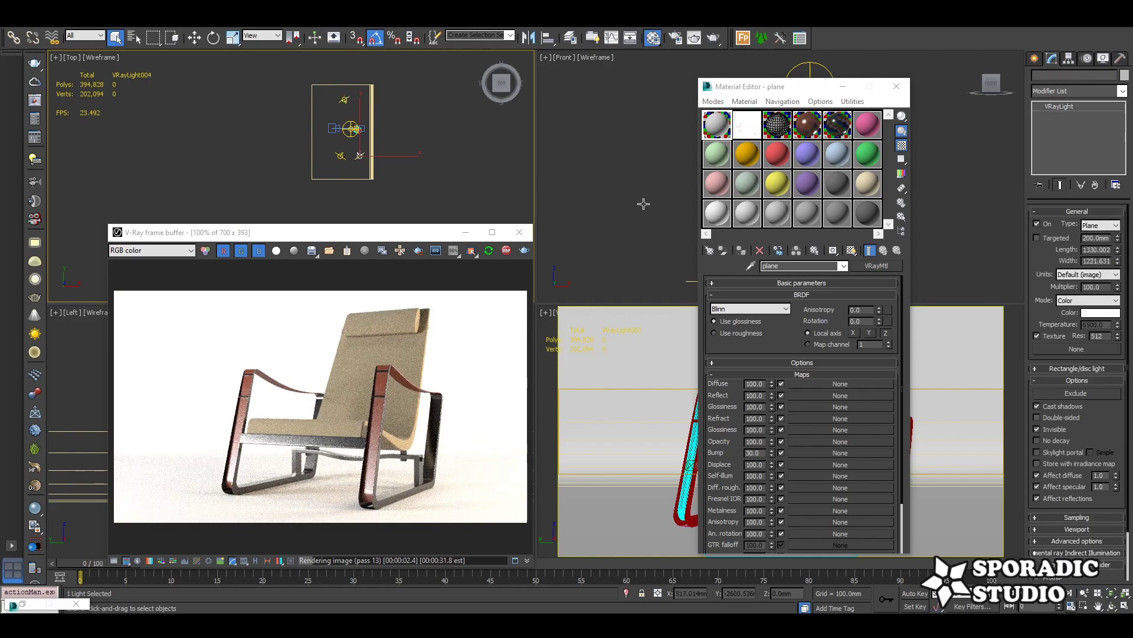
left_click(1101, 300)
left_click(1098, 322)
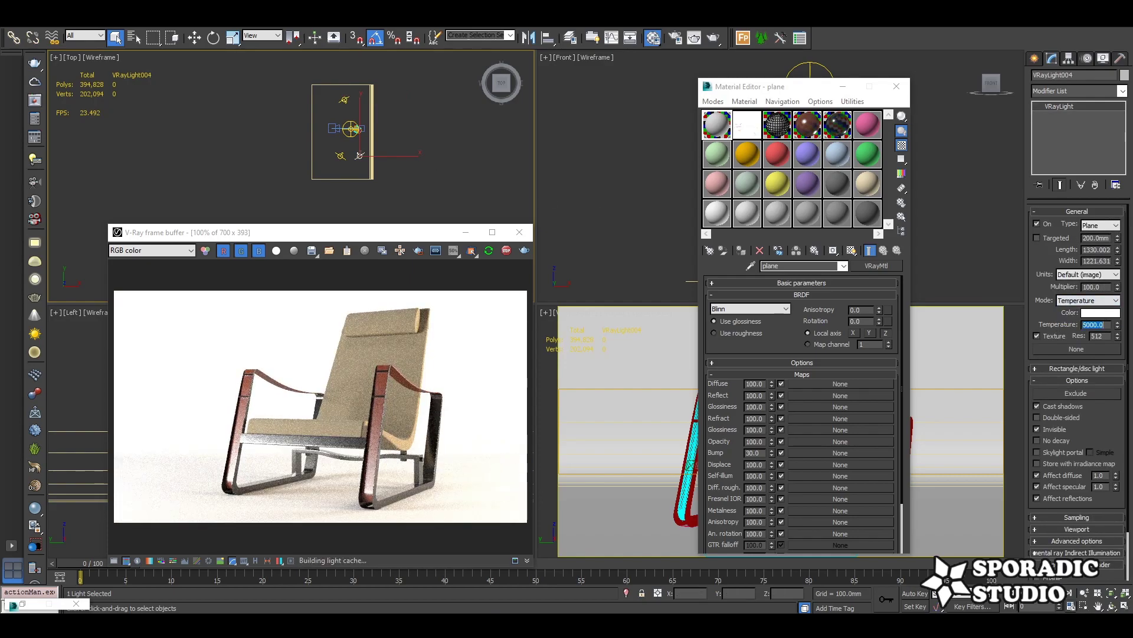
type("5000")
key("Return")
left_click(462, 189)
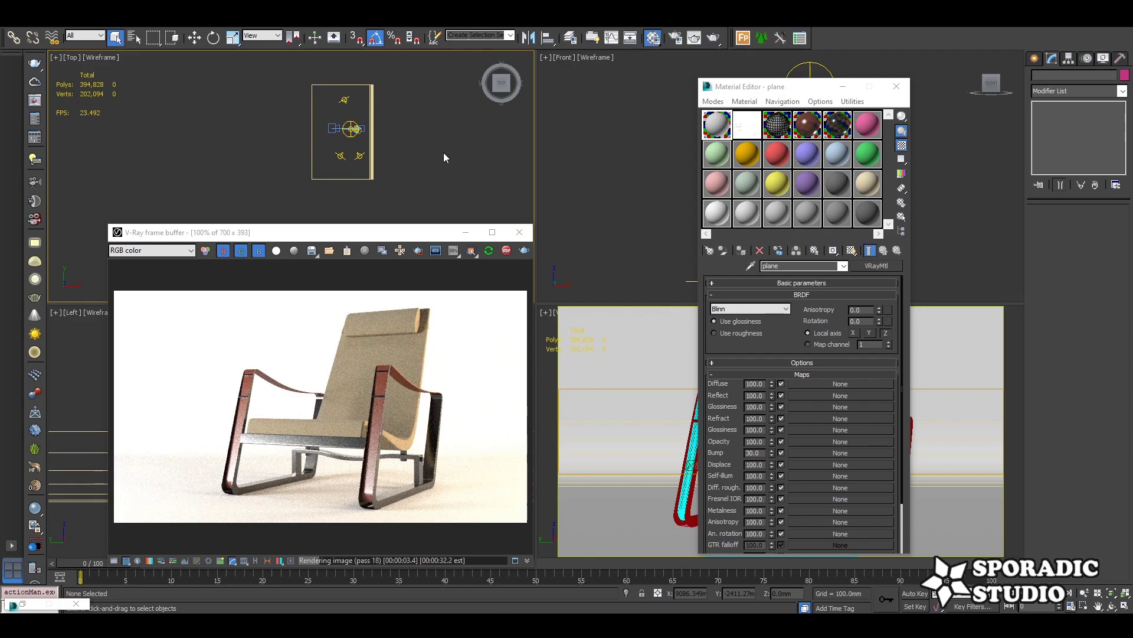
Check the remaining studio light, clear the selection, and stop the interactive render.
left_click_drag(344, 234, 356, 208)
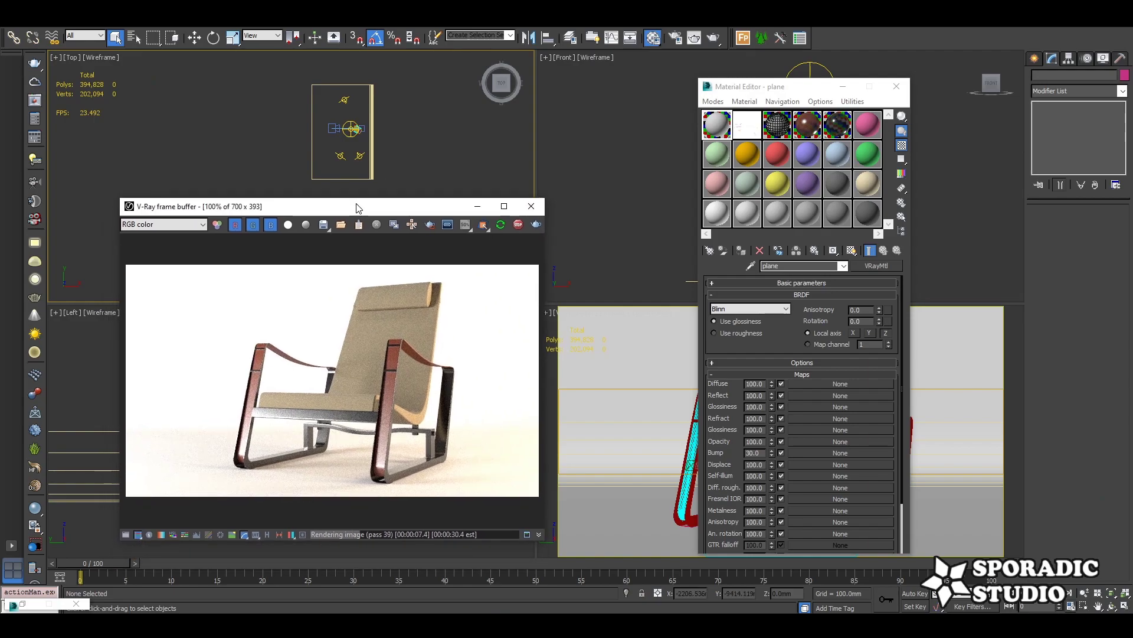
left_click(339, 157)
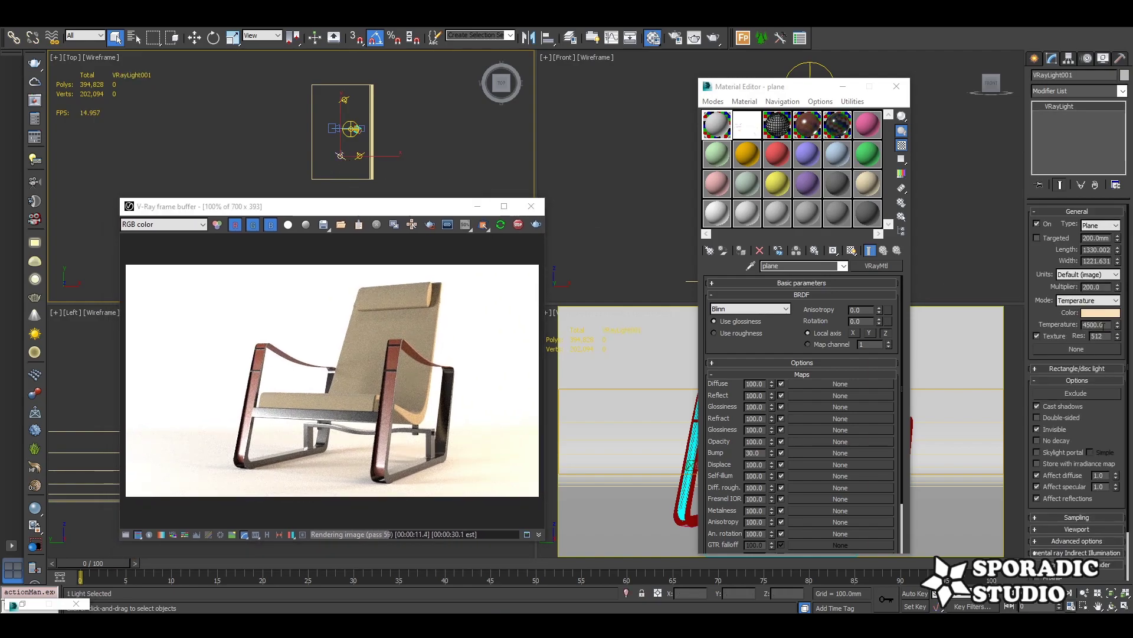
left_click(413, 162)
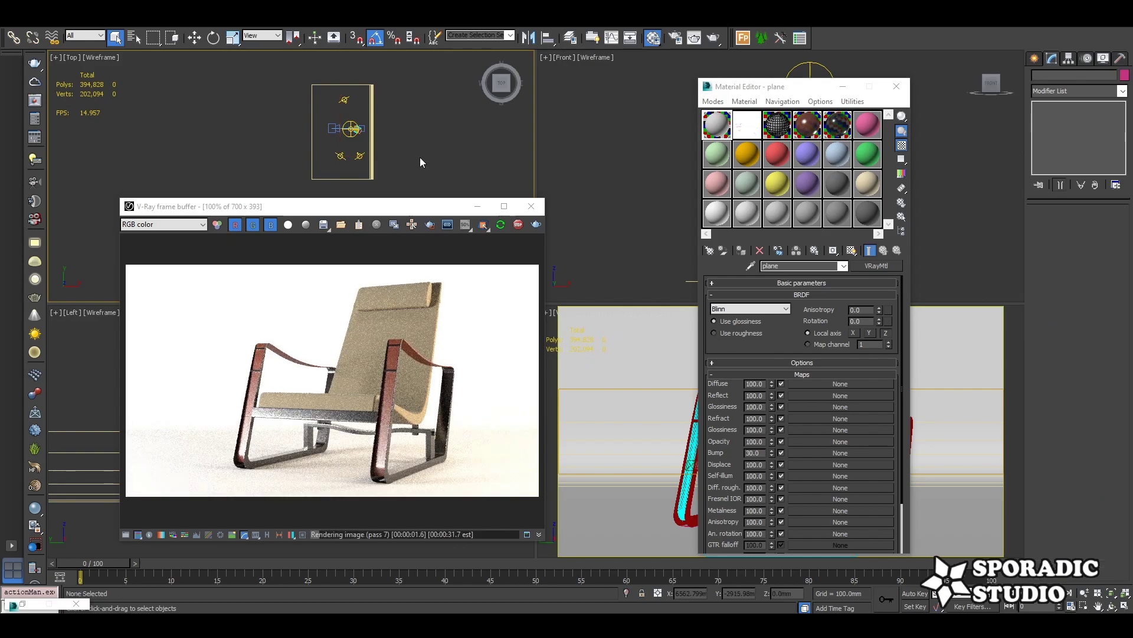
left_click_drag(426, 208, 452, 155)
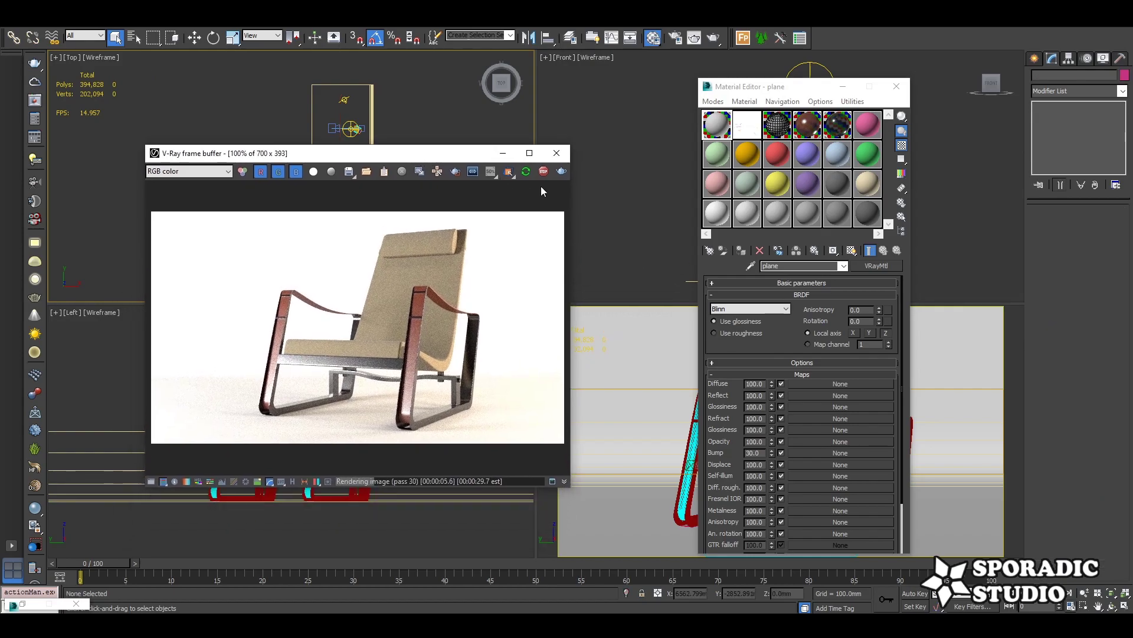
left_click(545, 173)
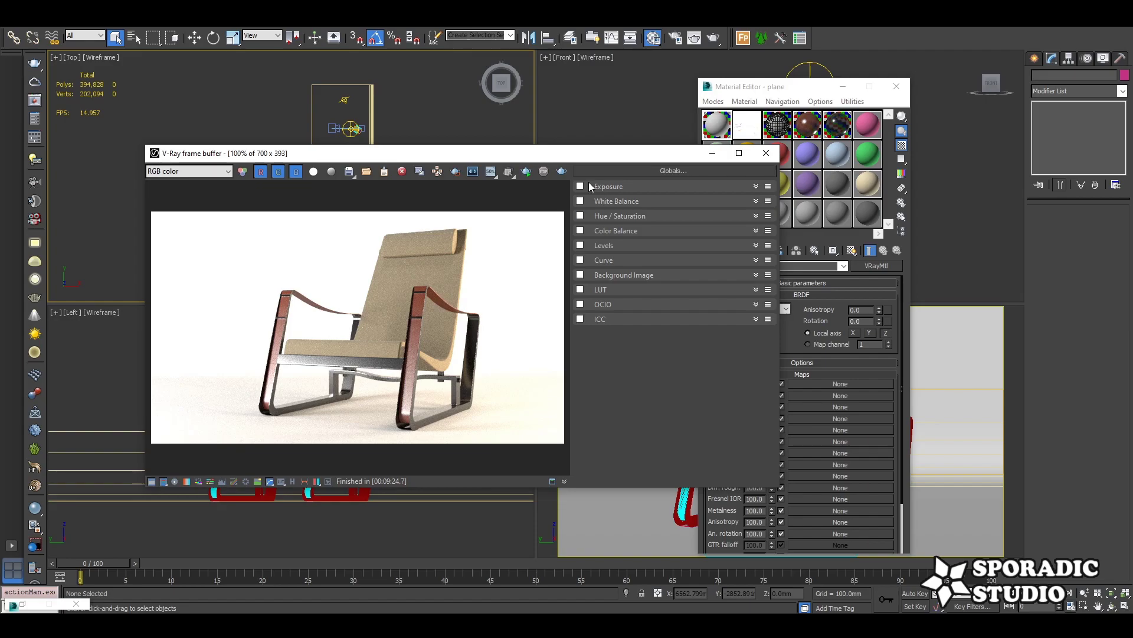
Enable exposure correction with exposure 0.23, highlight burn 0.44 and contrast 0.26.
left_click(164, 483)
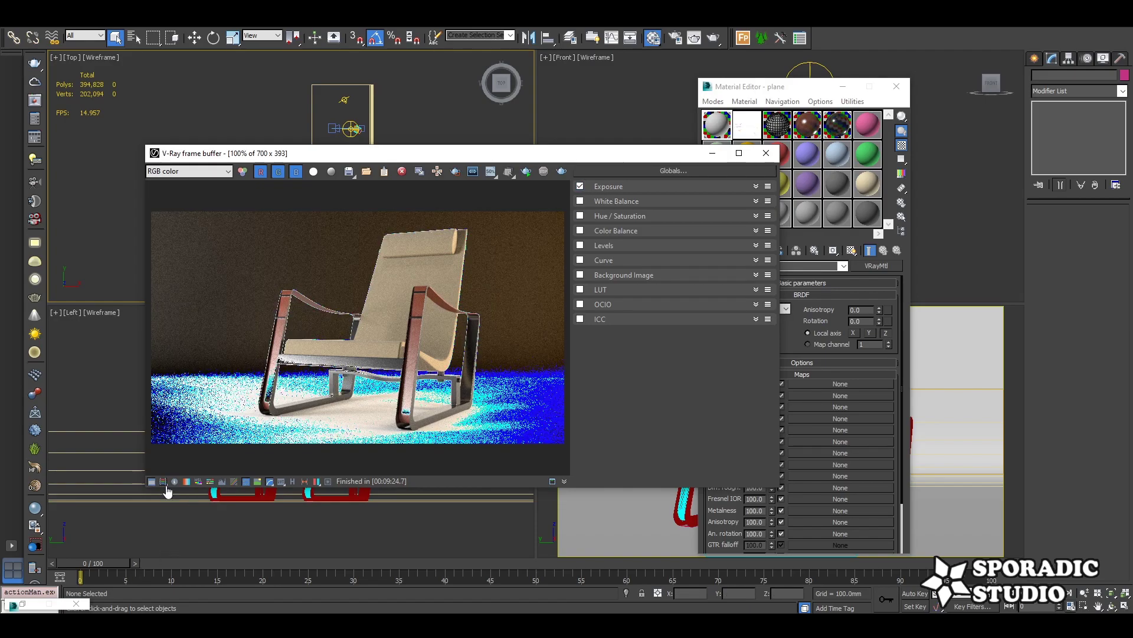
left_click(757, 186)
left_click_drag(747, 231, 660, 238)
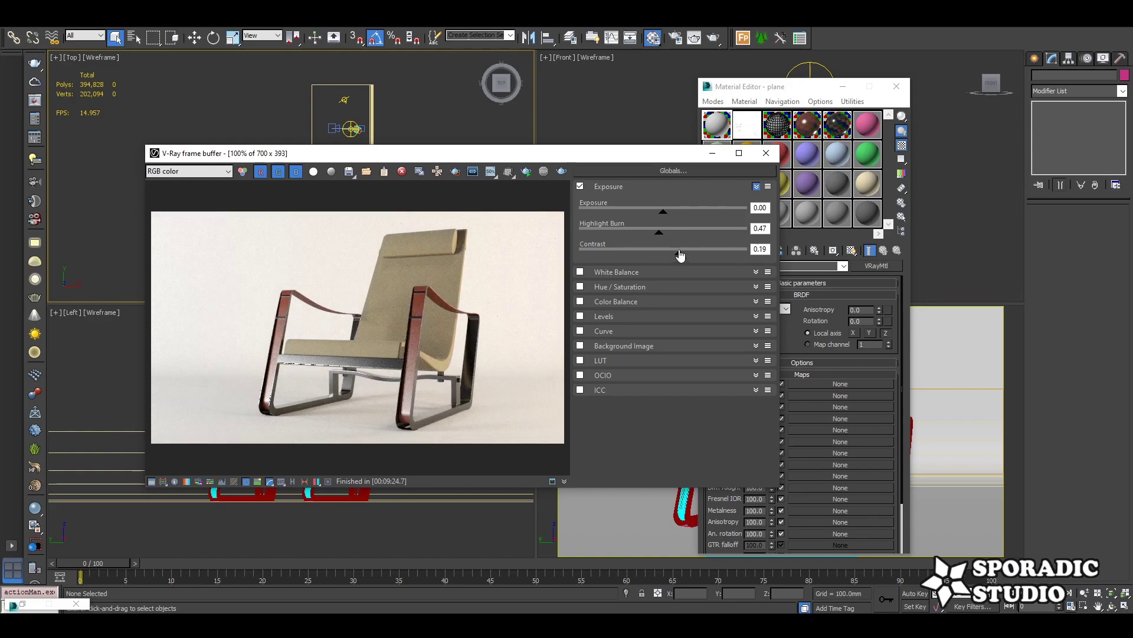
left_click_drag(665, 219, 667, 221)
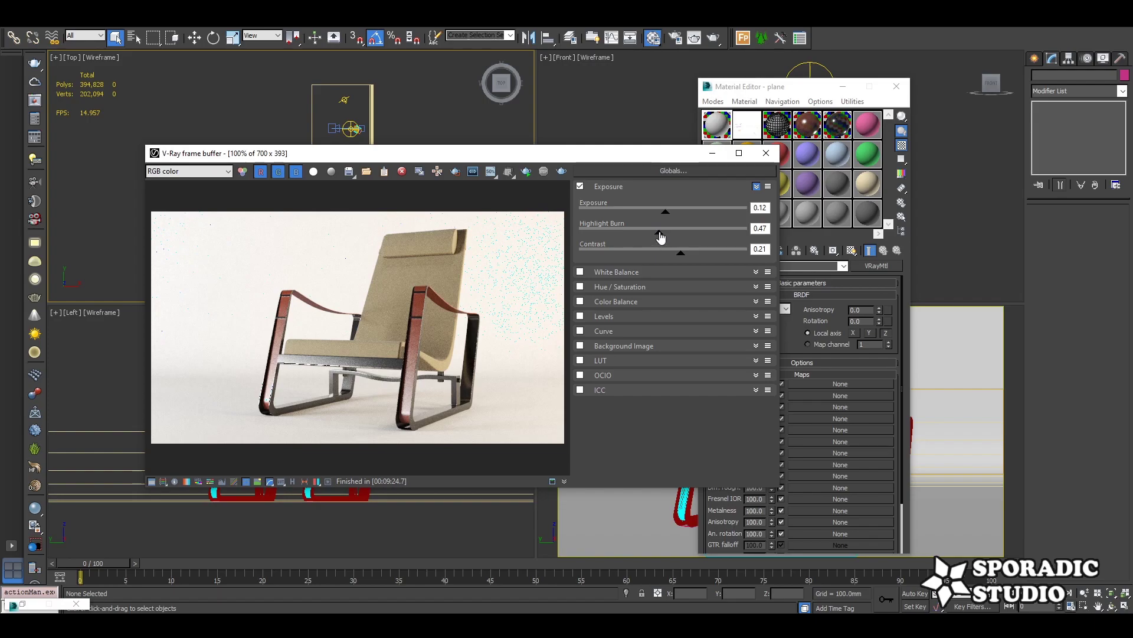
mouse_move(669, 218)
left_mouse_down()
mouse_move(653, 237)
mouse_move(686, 261)
left_mouse_up()
left_click(161, 481)
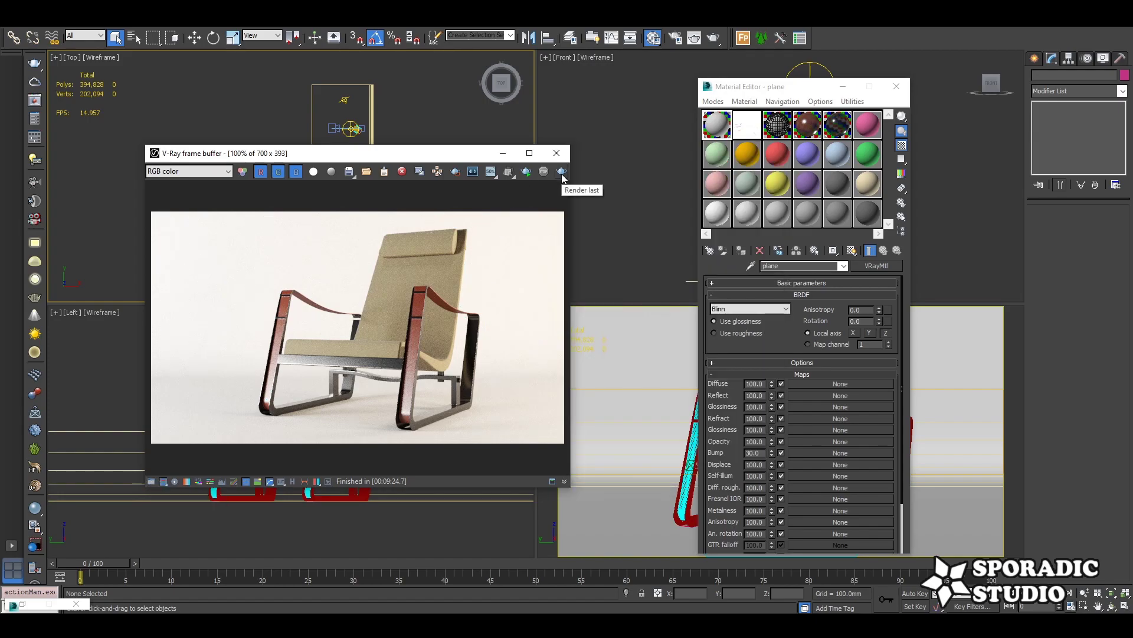
Launch the HDTV 1920x1080 production render from Render Setup.
key("F10")
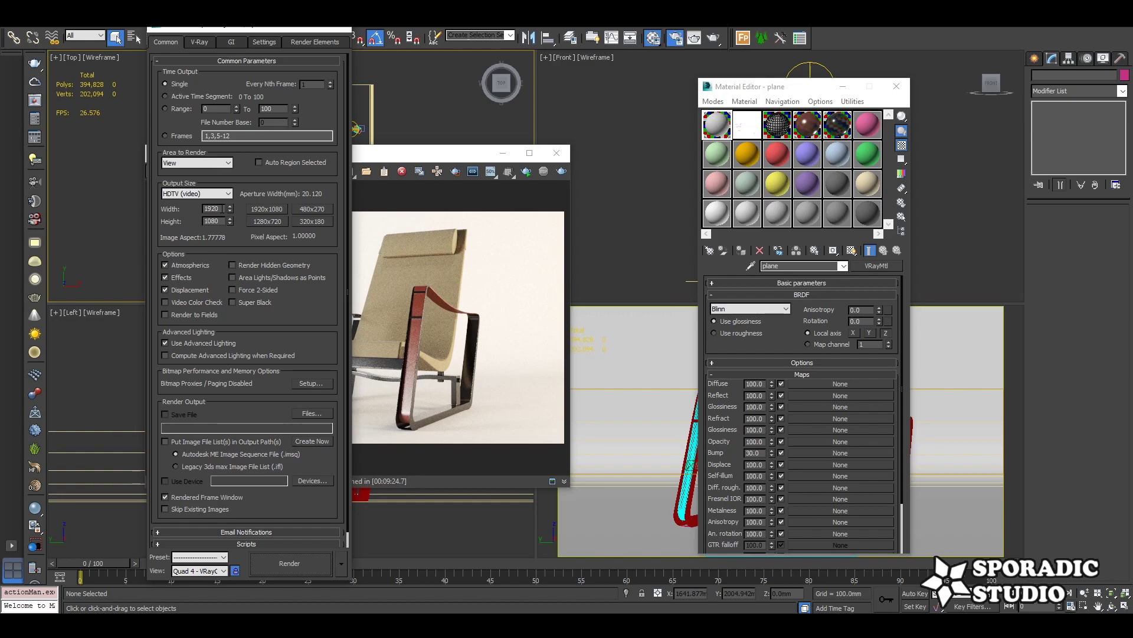
left_click_drag(277, 28, 832, 43)
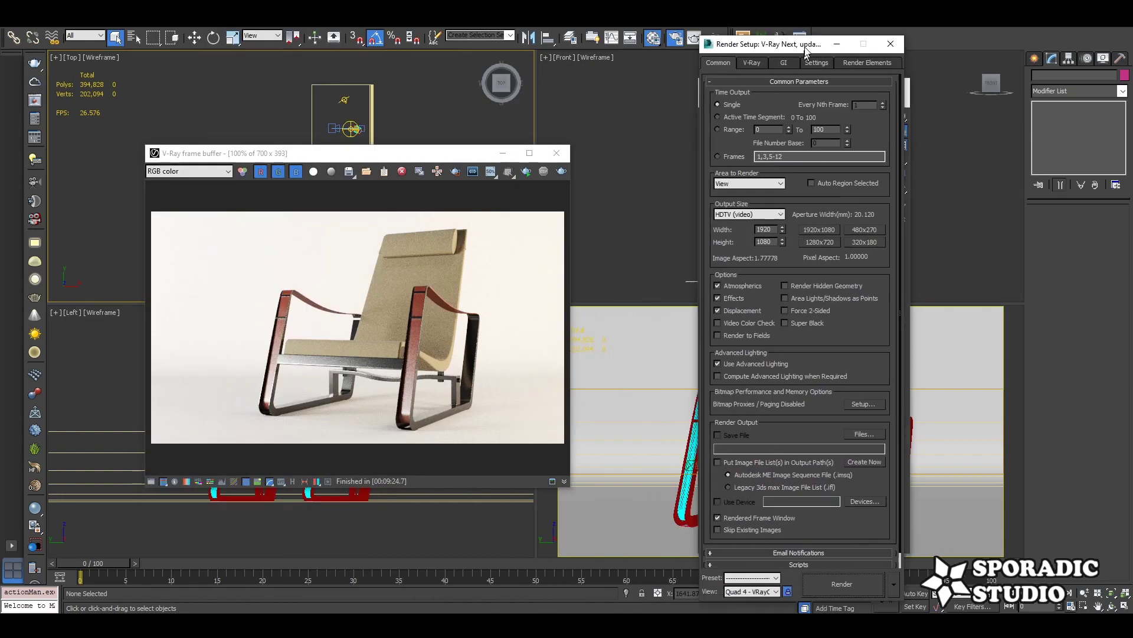
left_click(855, 577)
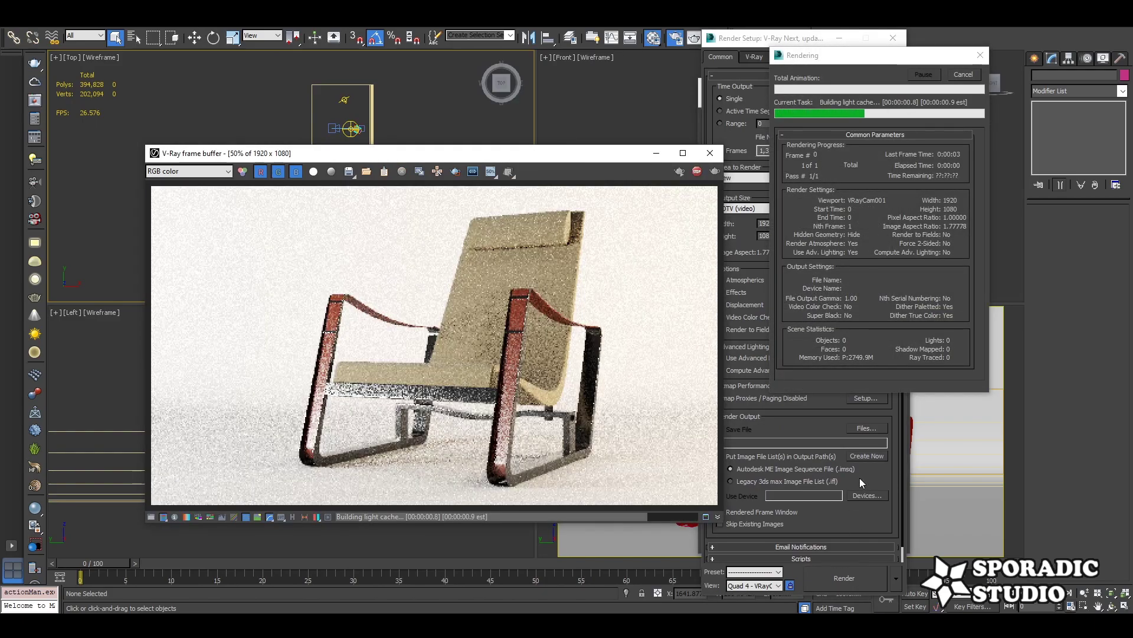
Zoom in on the armrests and seat in the frame buffer while the render completes.
left_click_drag(546, 156, 527, 96)
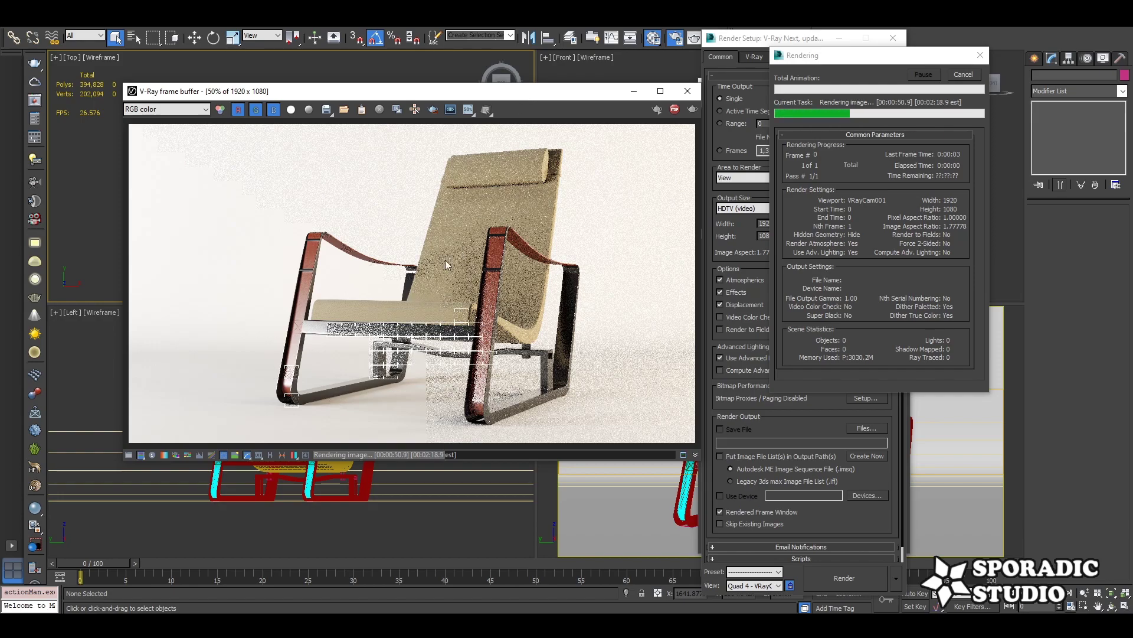
scroll(296, 305, "up", 2)
middle_click_drag(296, 304, 410, 256)
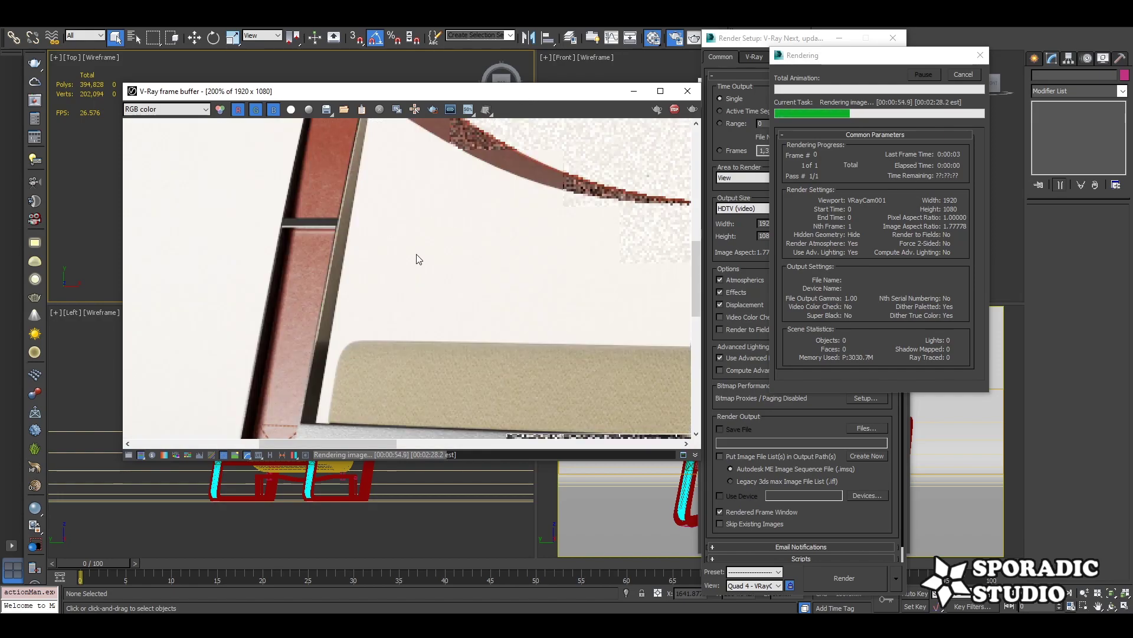
scroll(418, 258, "down", 2)
scroll(527, 346, "up", 2)
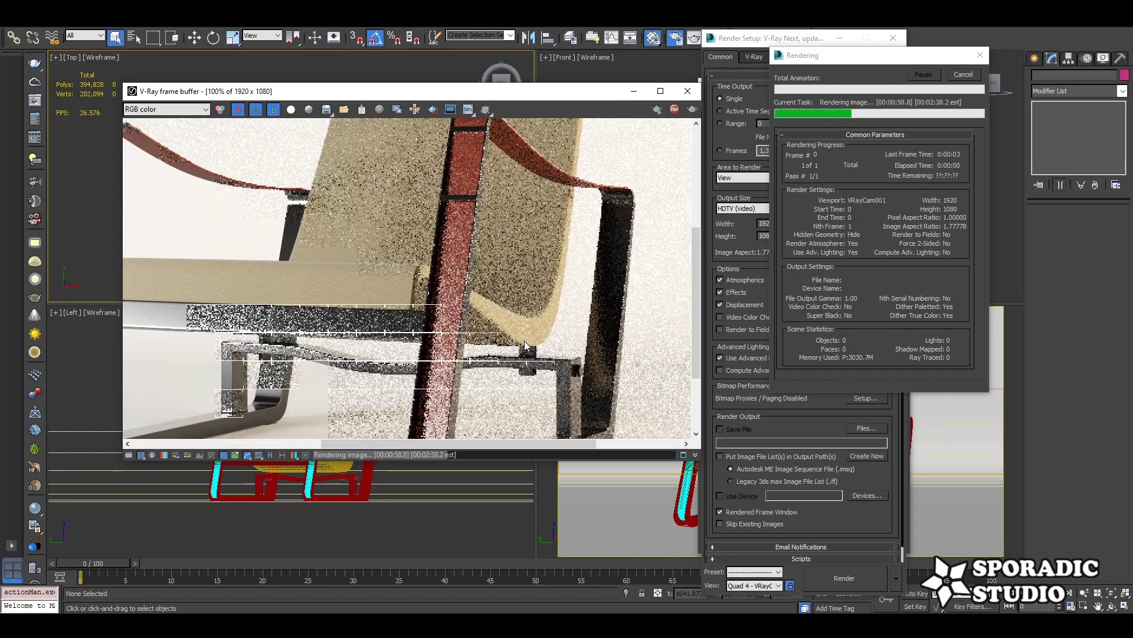
scroll(516, 345, "up", 1)
scroll(413, 330, "down", 1)
scroll(329, 317, "down", 1)
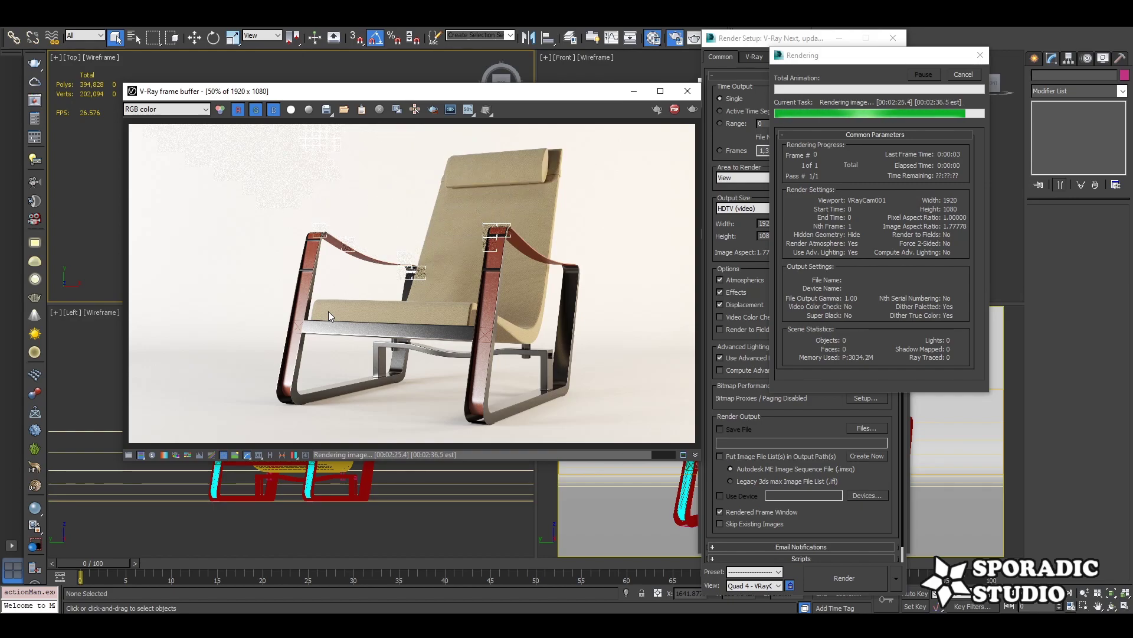
scroll(456, 285, "up", 3)
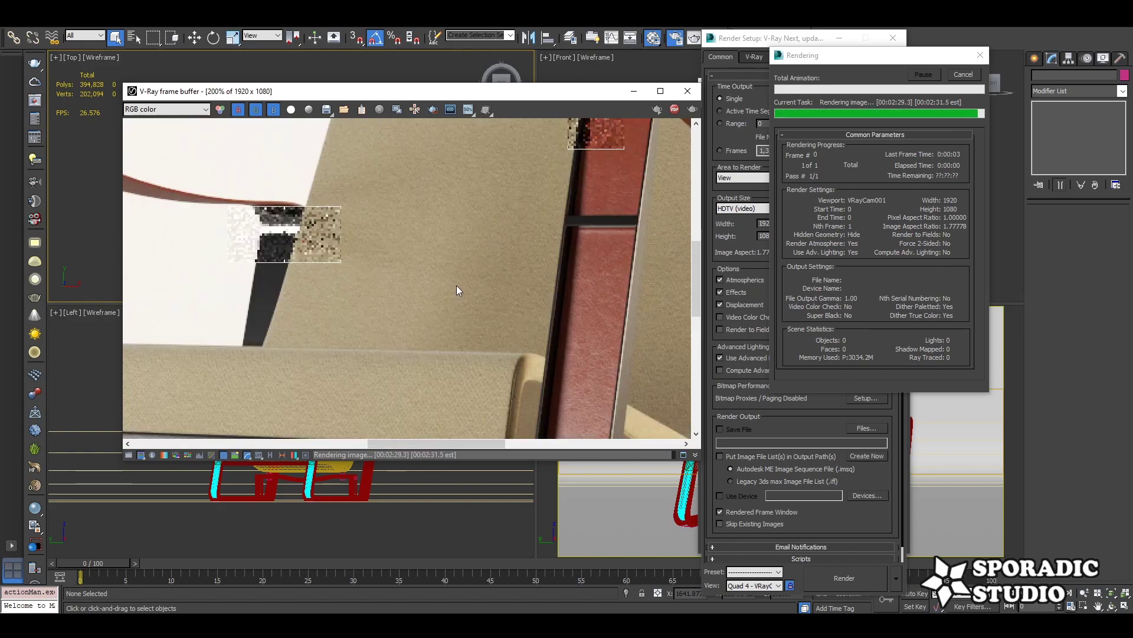
scroll(459, 297, "down", 3)
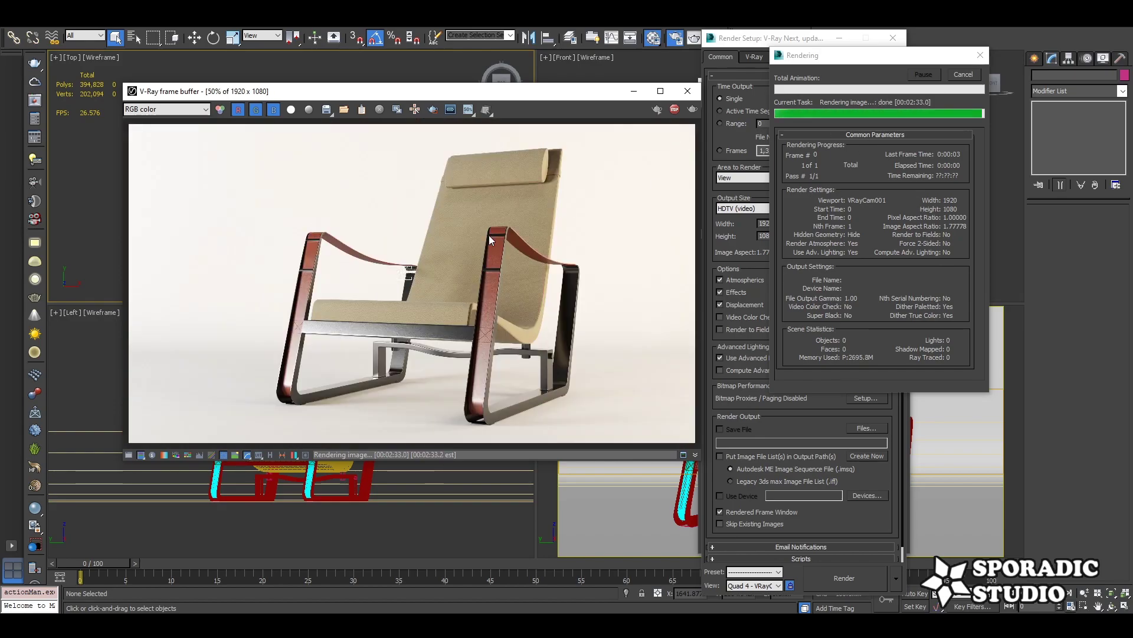
scroll(520, 242, "up", 3)
scroll(517, 227, "down", 2)
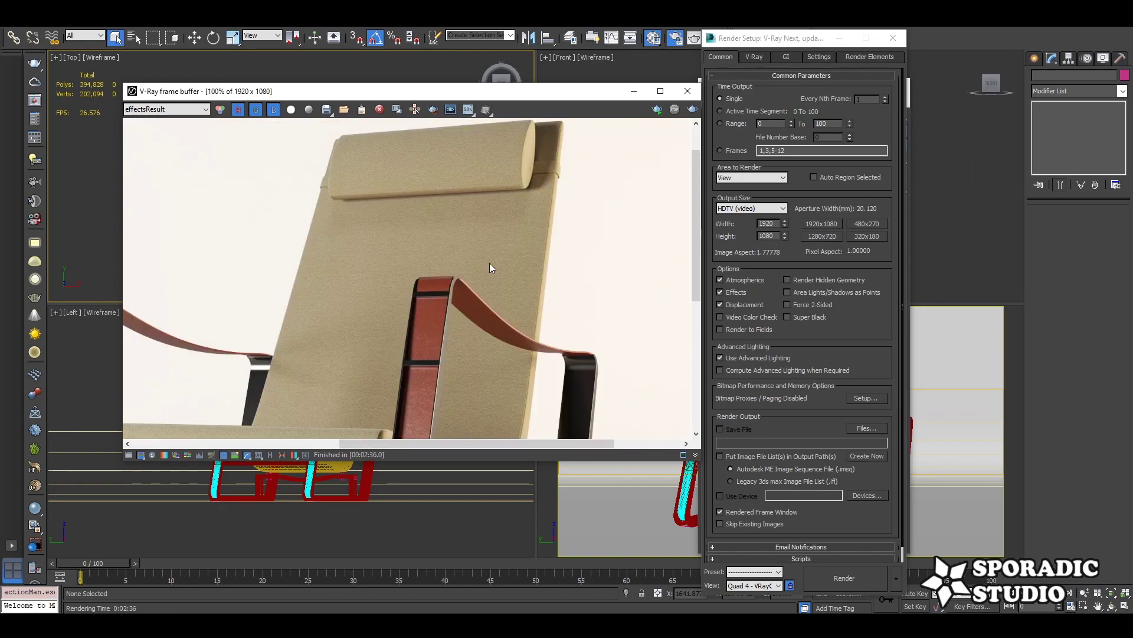
scroll(490, 263, "down", 1)
Save the render as a JPEG named 'chair studio', accepting the default JPEG quality.
left_click(857, 55)
left_click(714, 56)
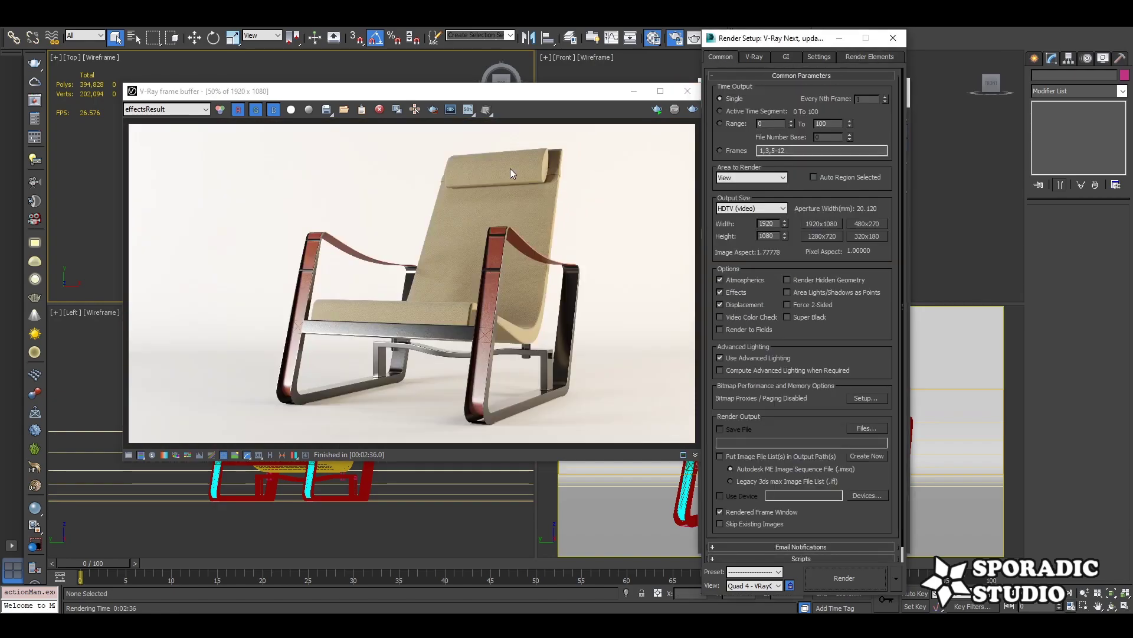
left_click(326, 111)
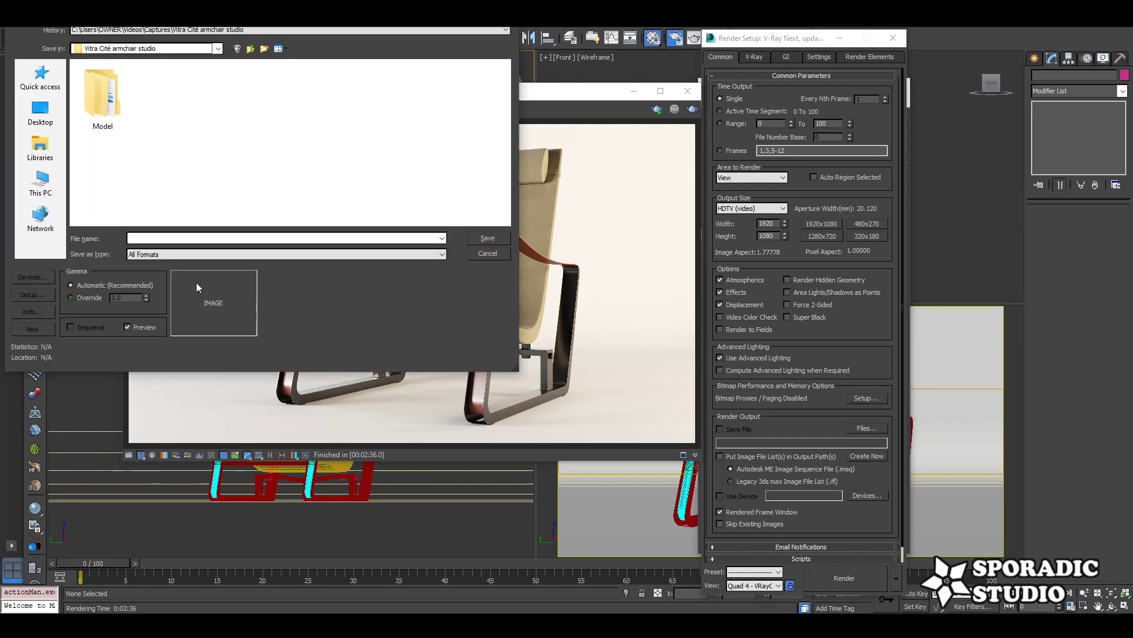
type("chair studio")
left_click(381, 252)
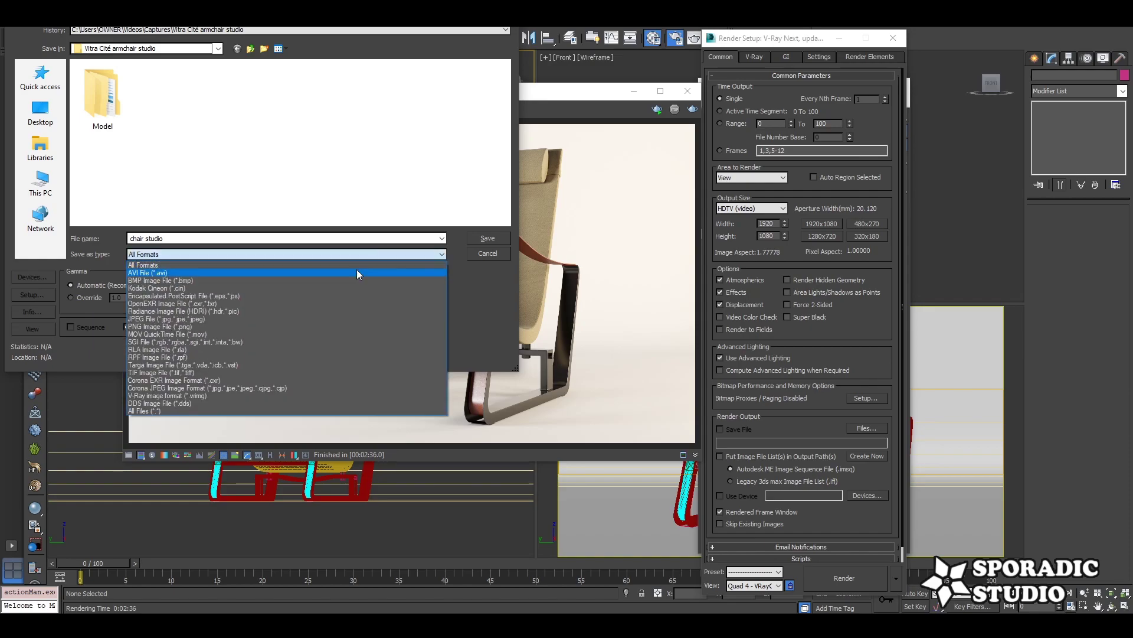
left_click(323, 325)
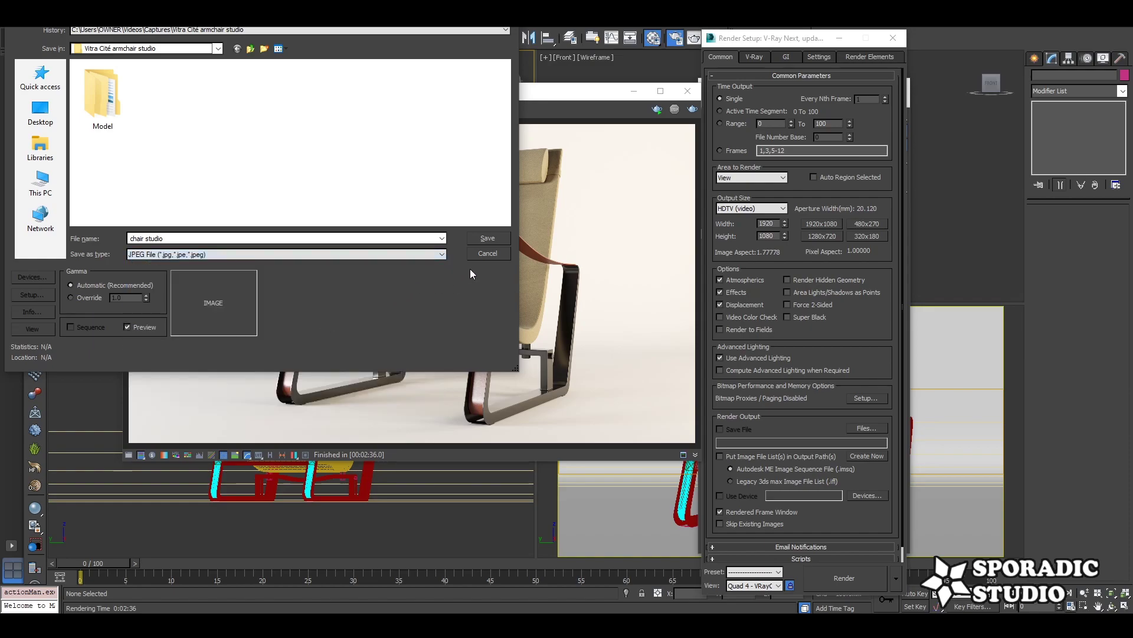
left_click(492, 239)
left_click(239, 254)
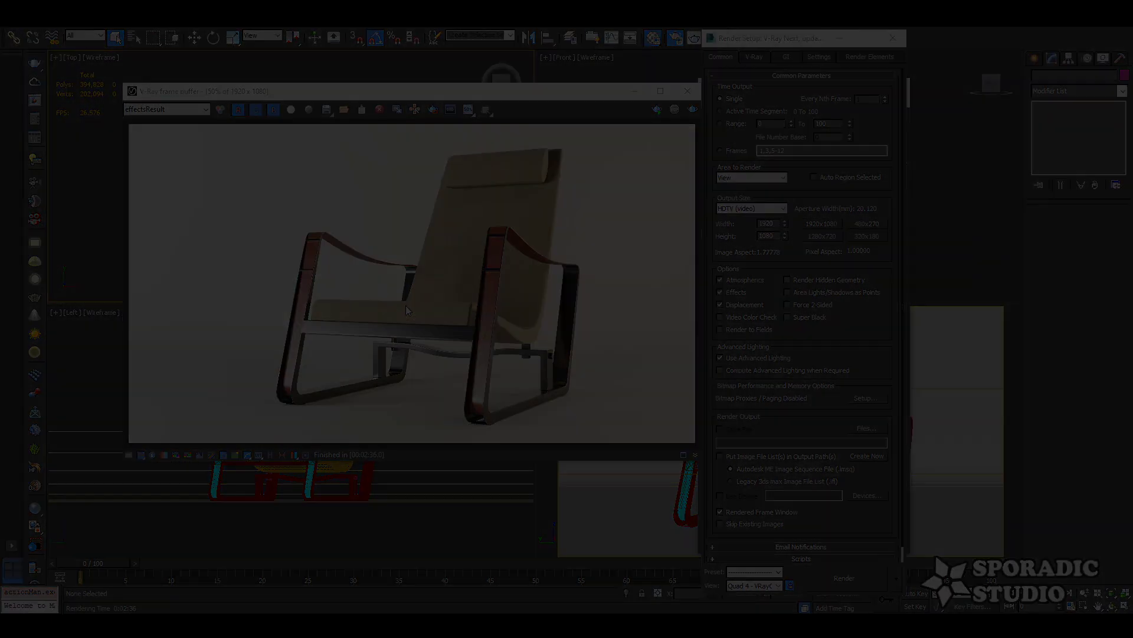